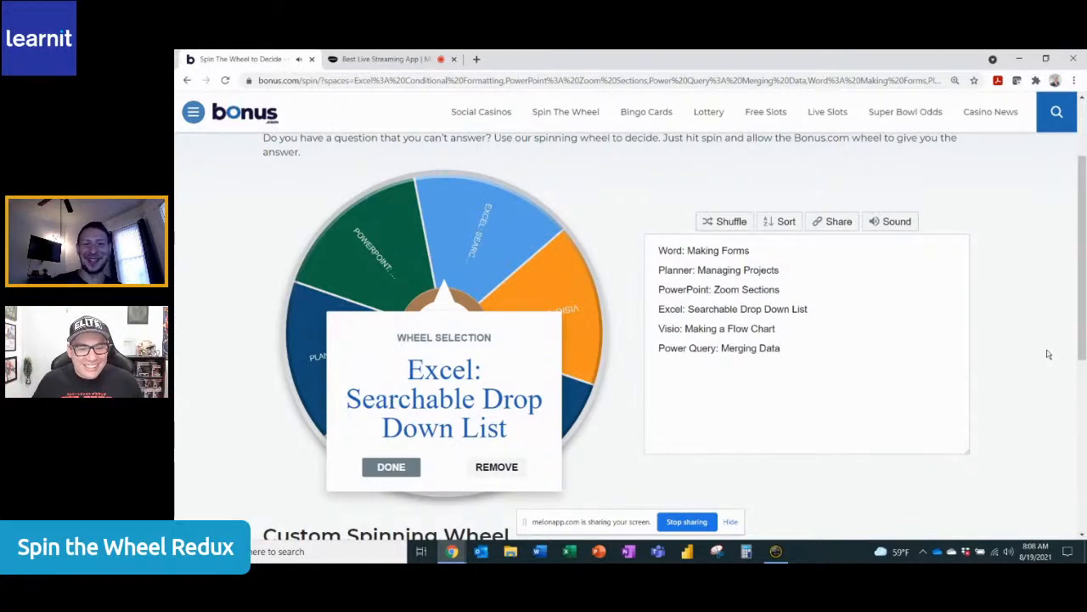
Dismiss the wheel result and remove "Excel: Searchable Drop Down List" and its blank line from the wheel's entries
click(391, 469)
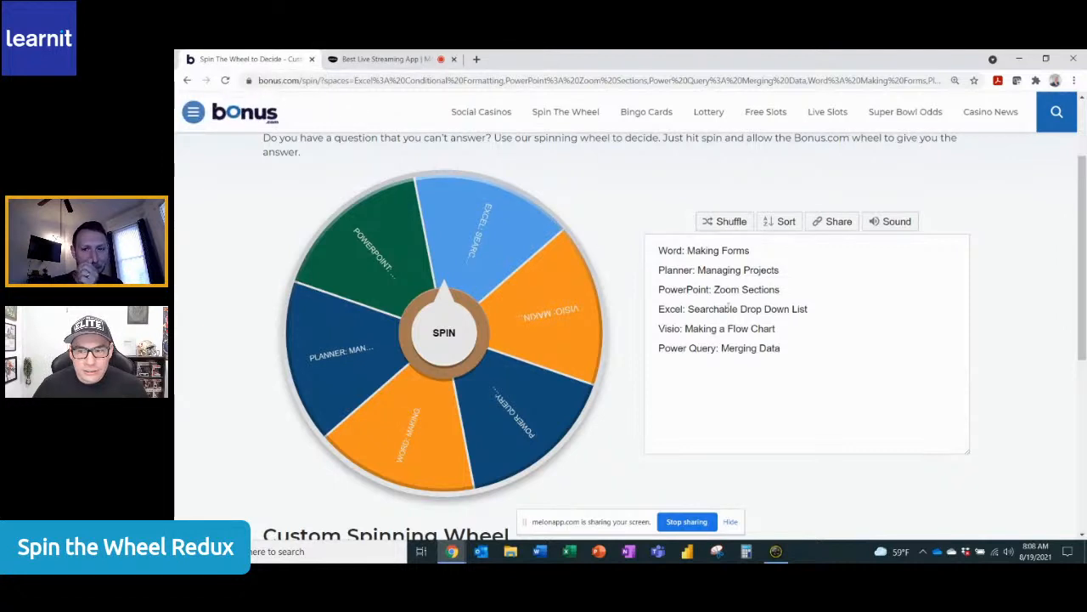
drag(814, 310, 627, 310)
key(BackSpace)
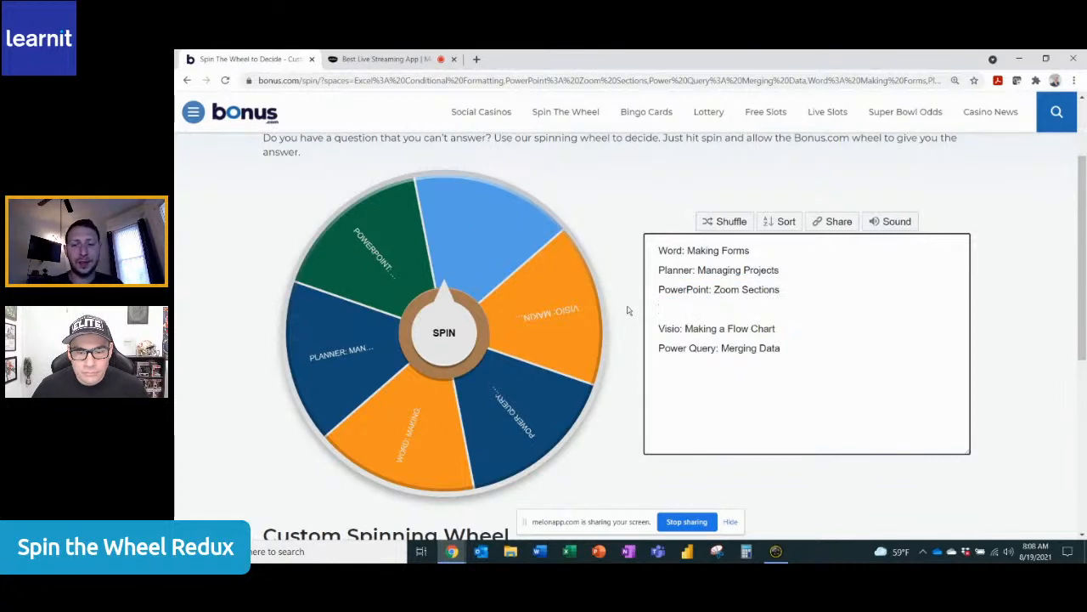
key(BackSpace)
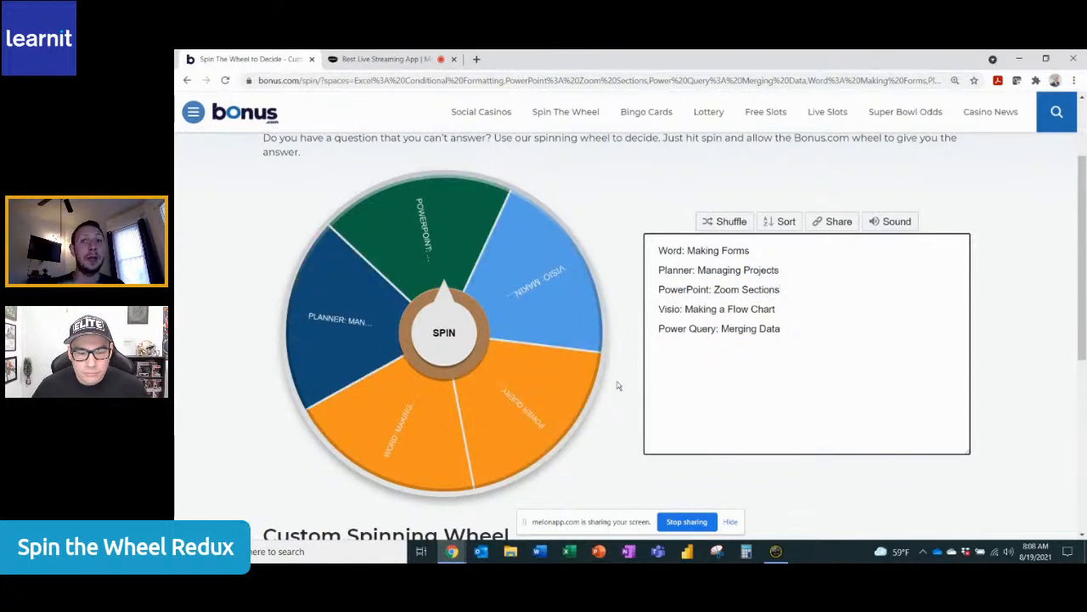
Minimize the browser and open the Searchable Dropdown workbook from the desktop in Excel
click(1021, 59)
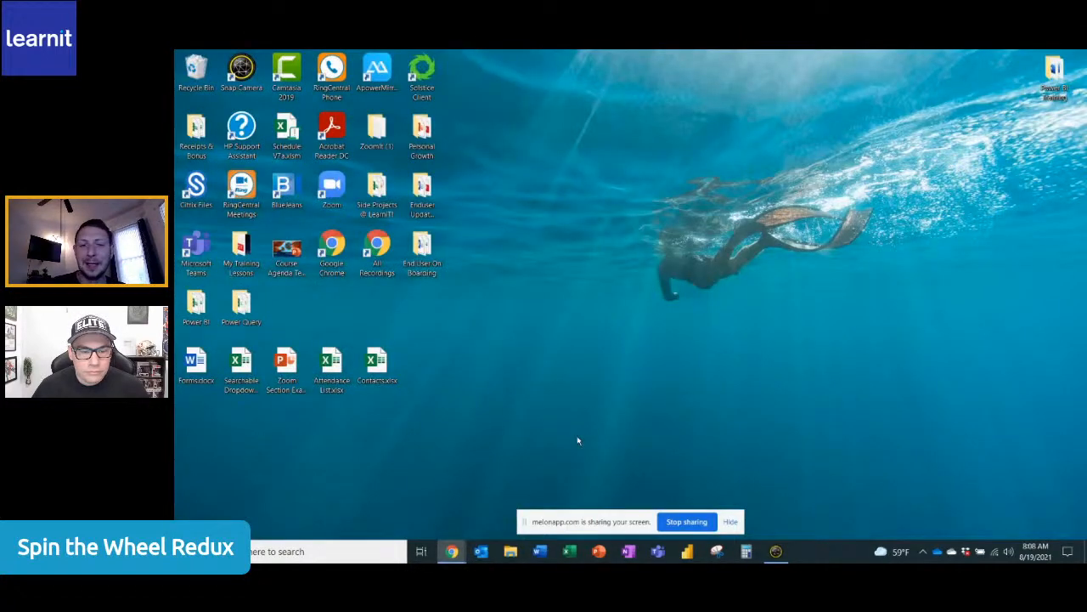
click(239, 371)
double_click(241, 371)
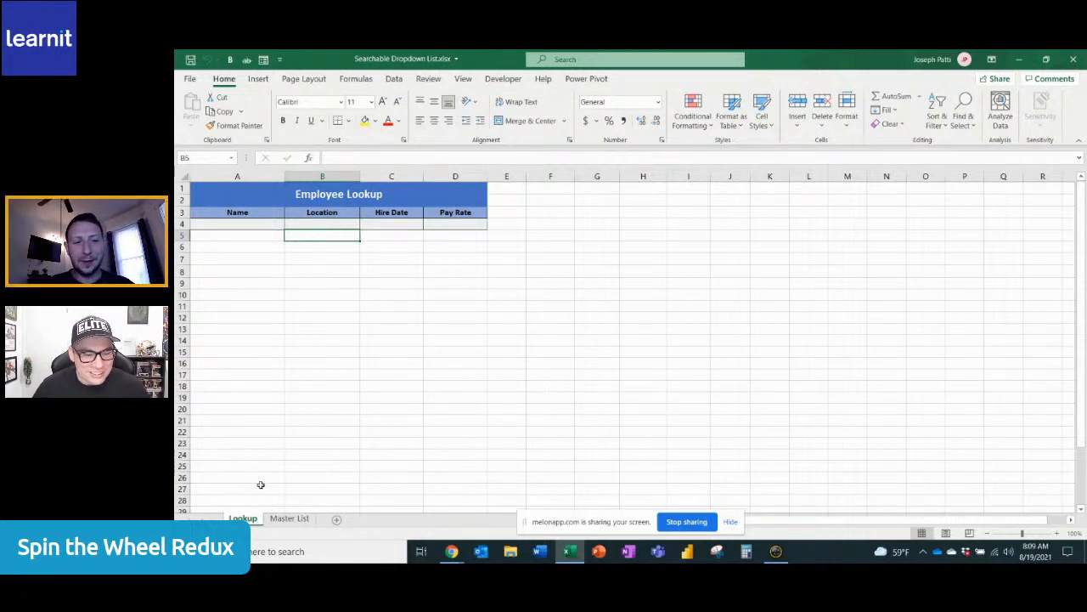
Point out the Lookup and Master List sheets with arrows, view the Master List data, and return to Lookup
drag(244, 509, 260, 432)
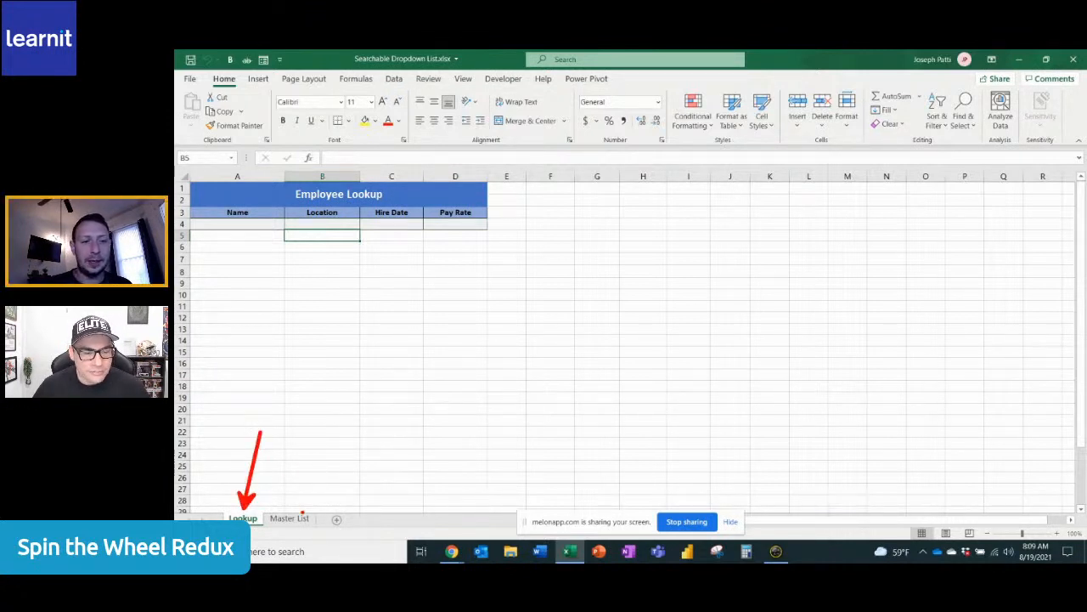
drag(303, 514, 321, 425)
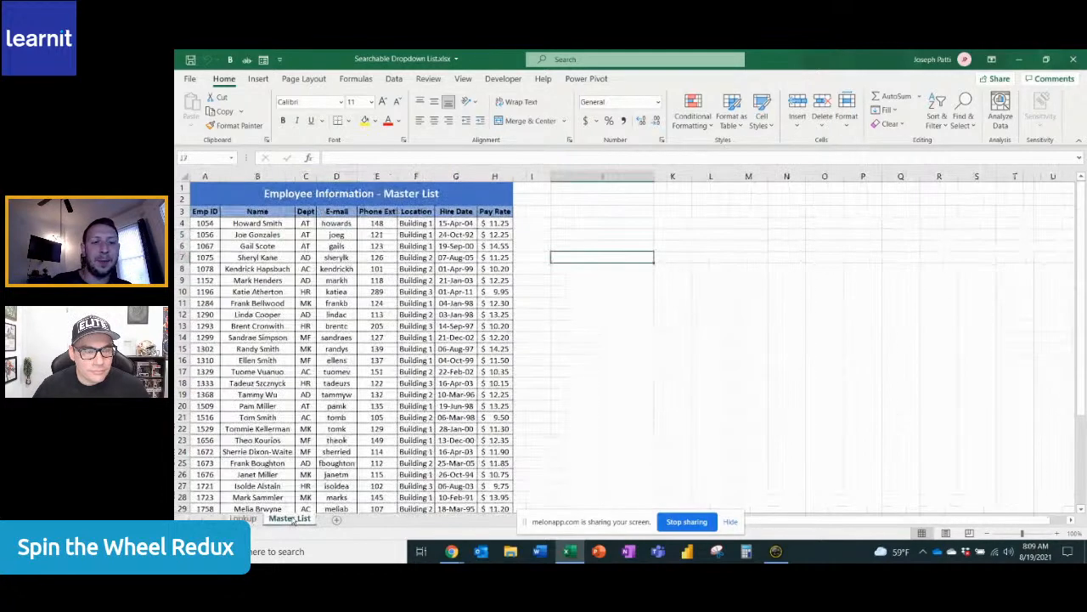
click(293, 519)
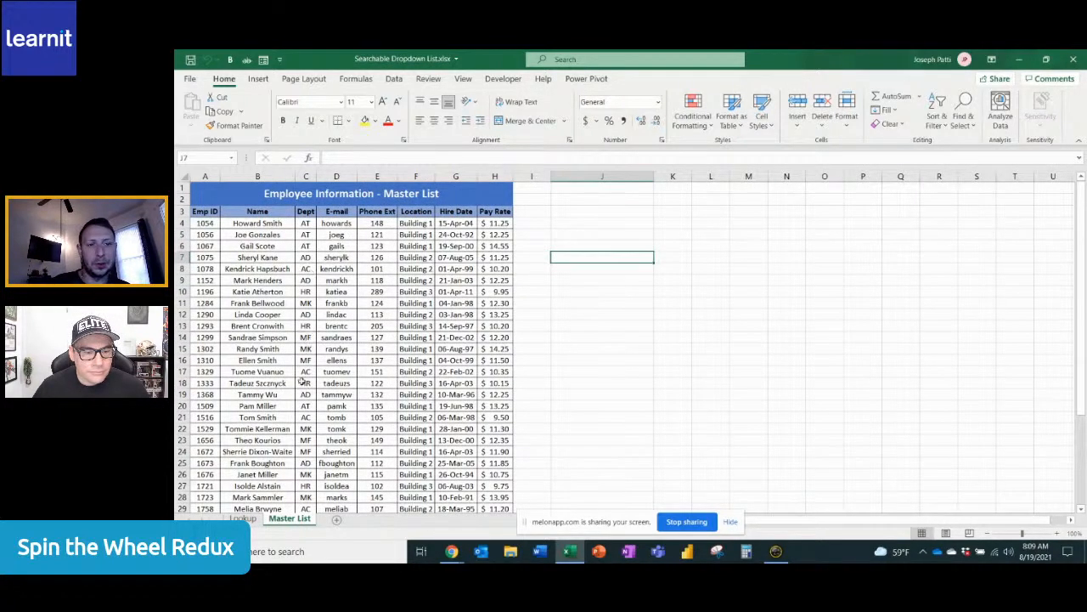
click(246, 519)
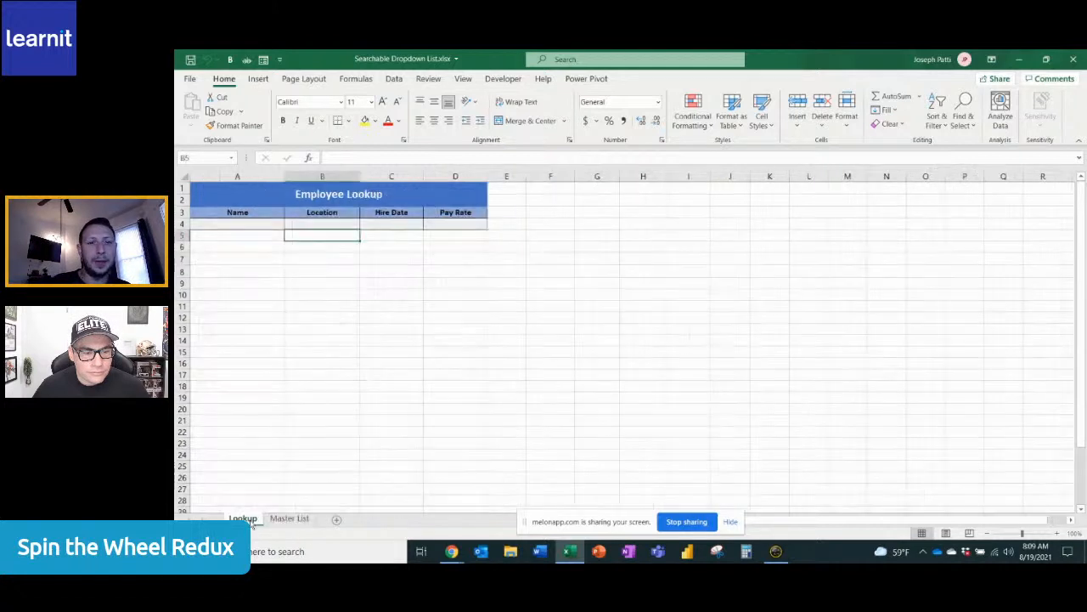
Try the partial name "How" in Lookup cell A4, look through the Master List names, and clear the cell again
click(223, 225)
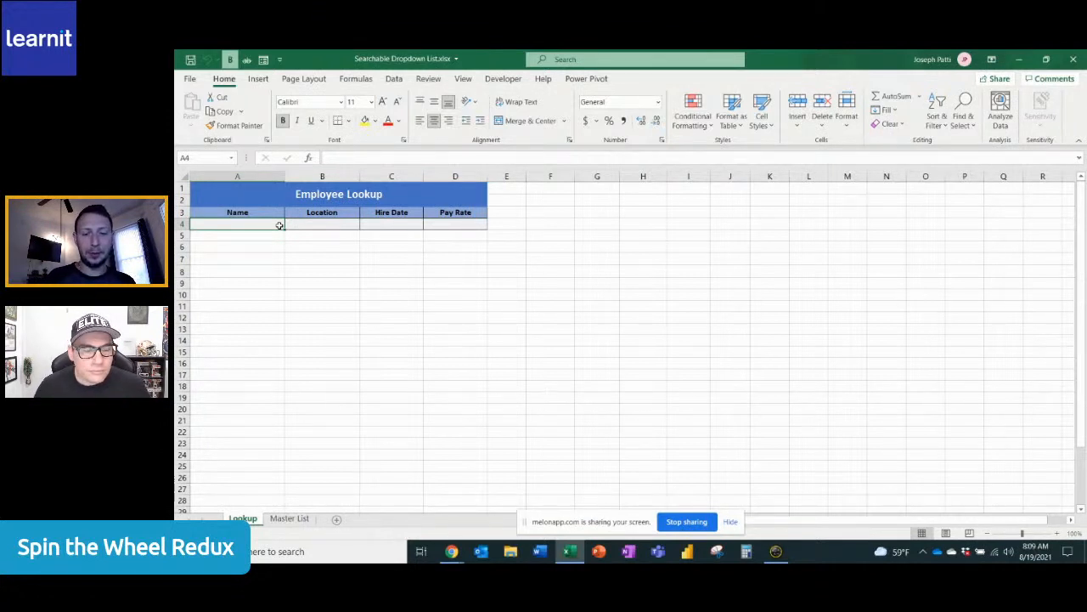
text(How)
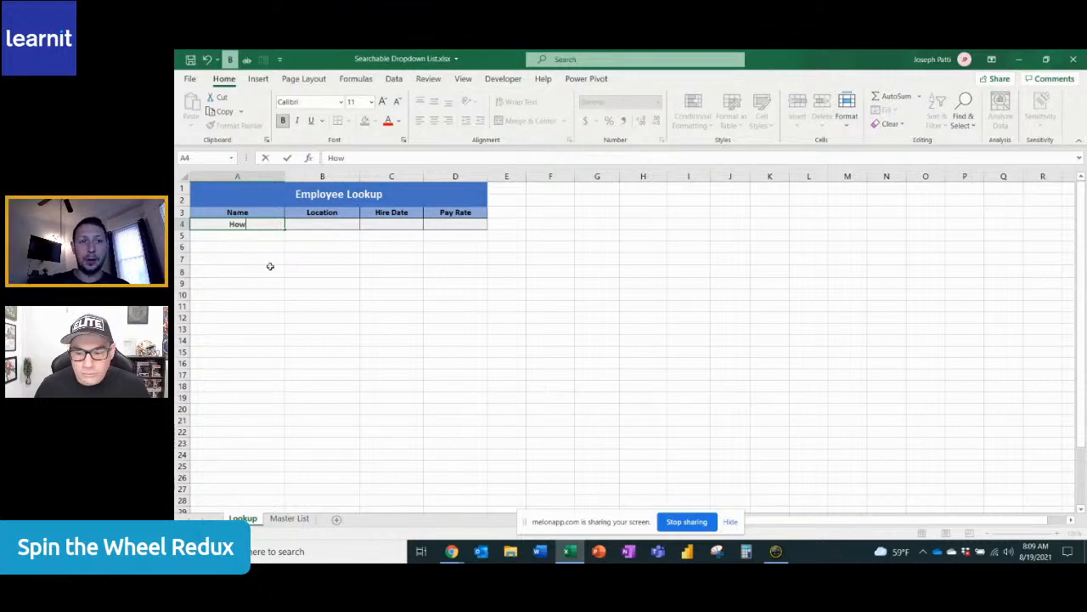
click(288, 518)
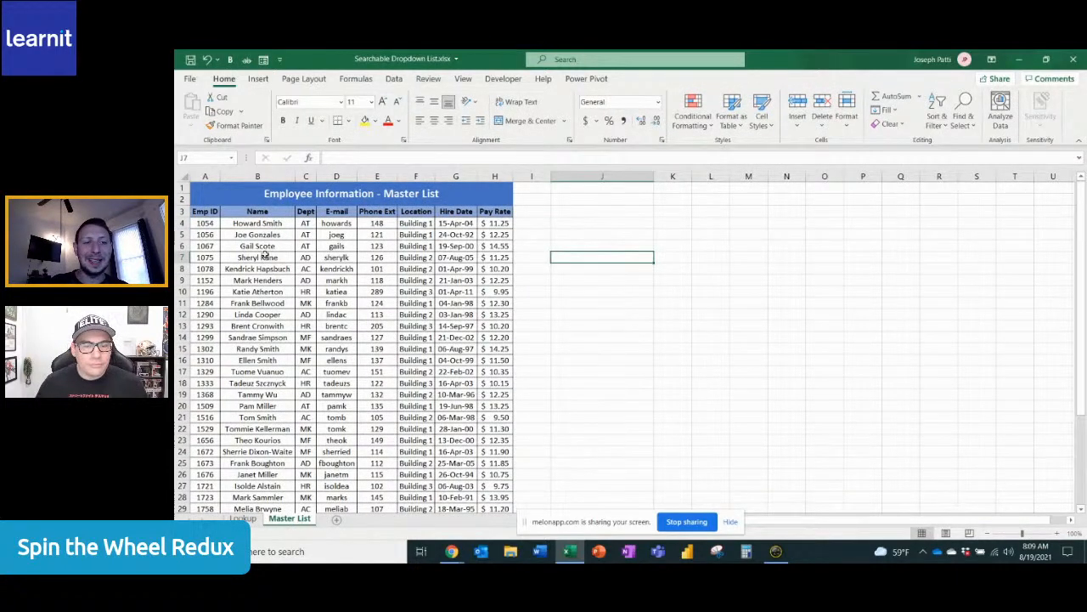
scroll(250, 467, down, 5)
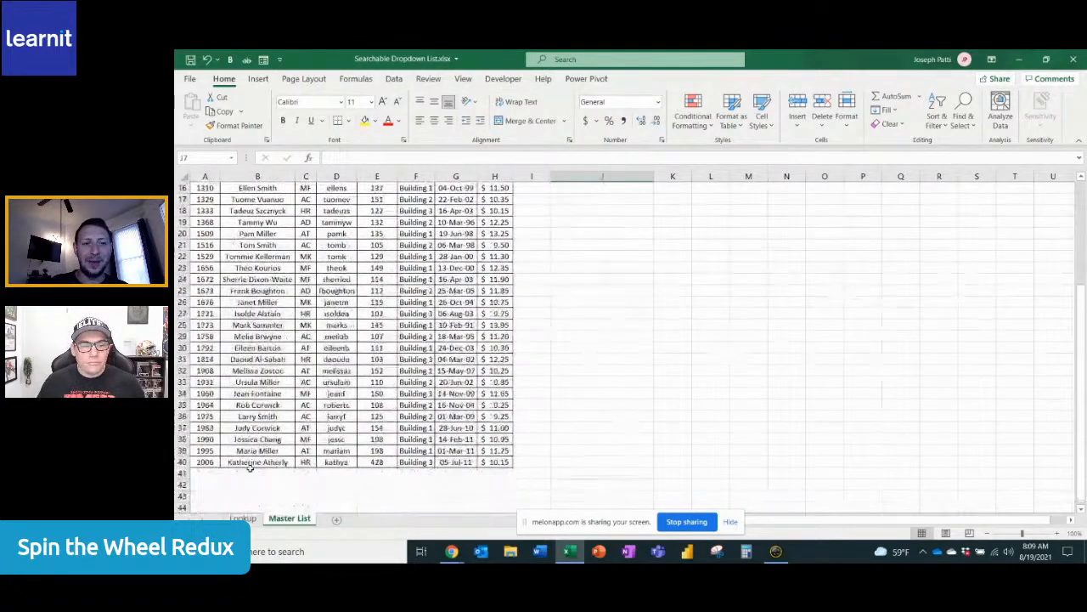
scroll(250, 467, up, 5)
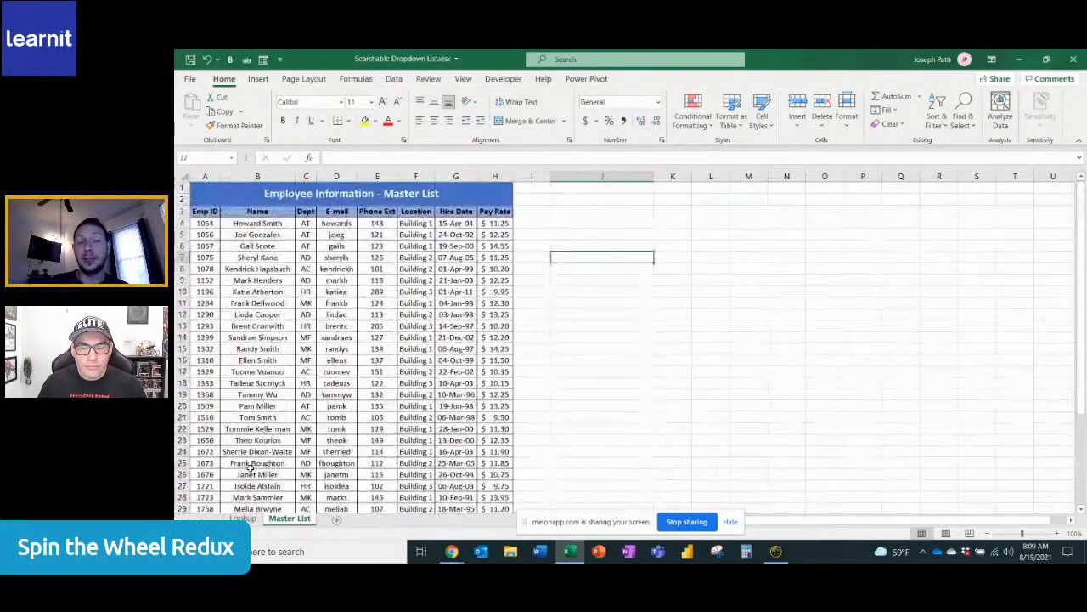
click(249, 519)
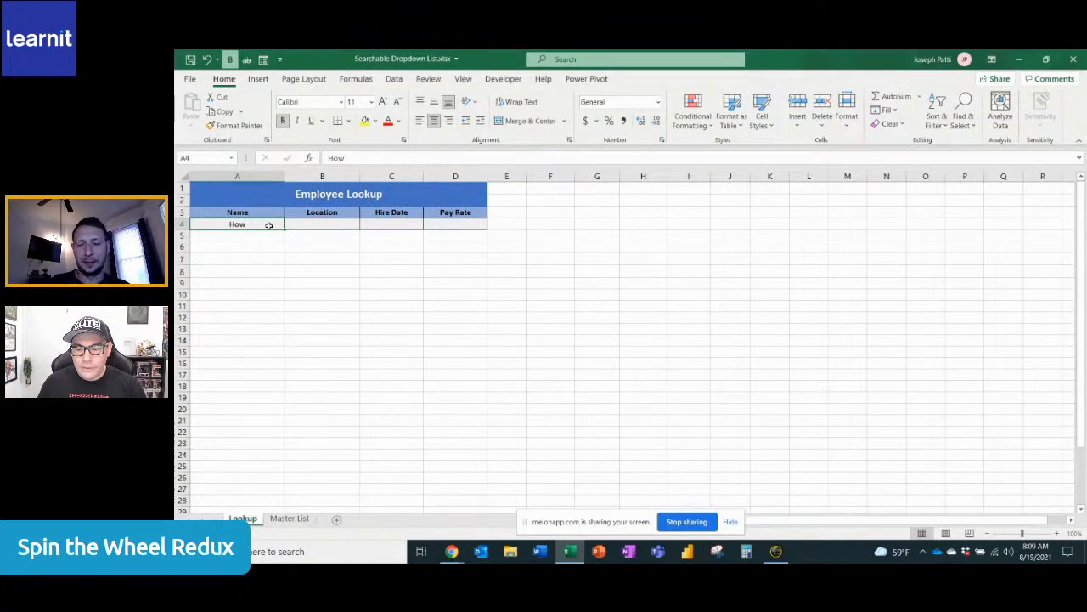
key(BackSpace)
click(252, 281)
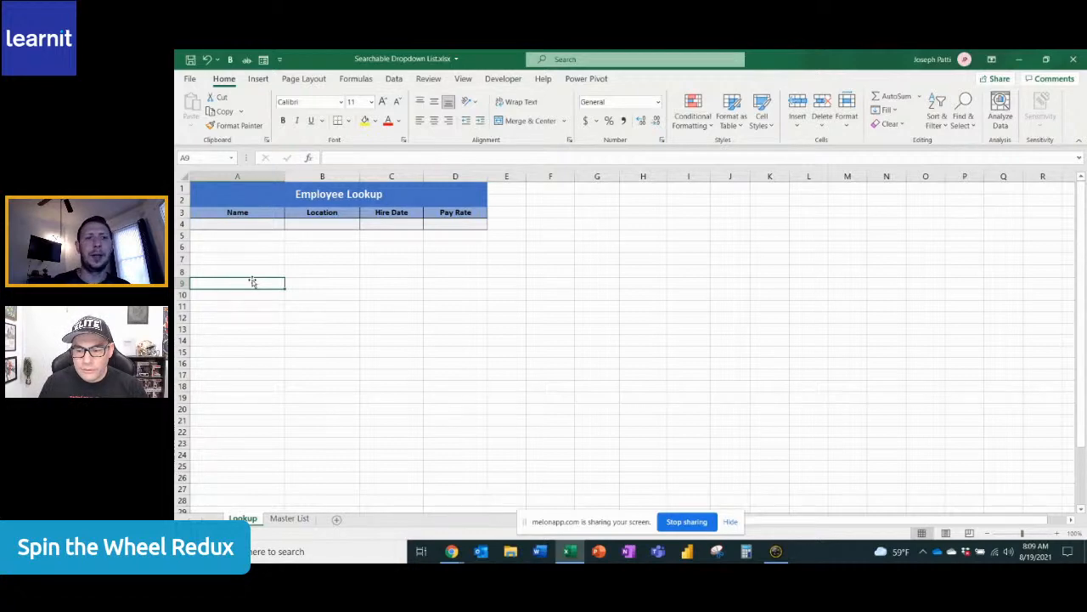
In cell J4 of the Master List sheet, start a SEARCH formula with Lookup!A4 as the text to find
click(289, 520)
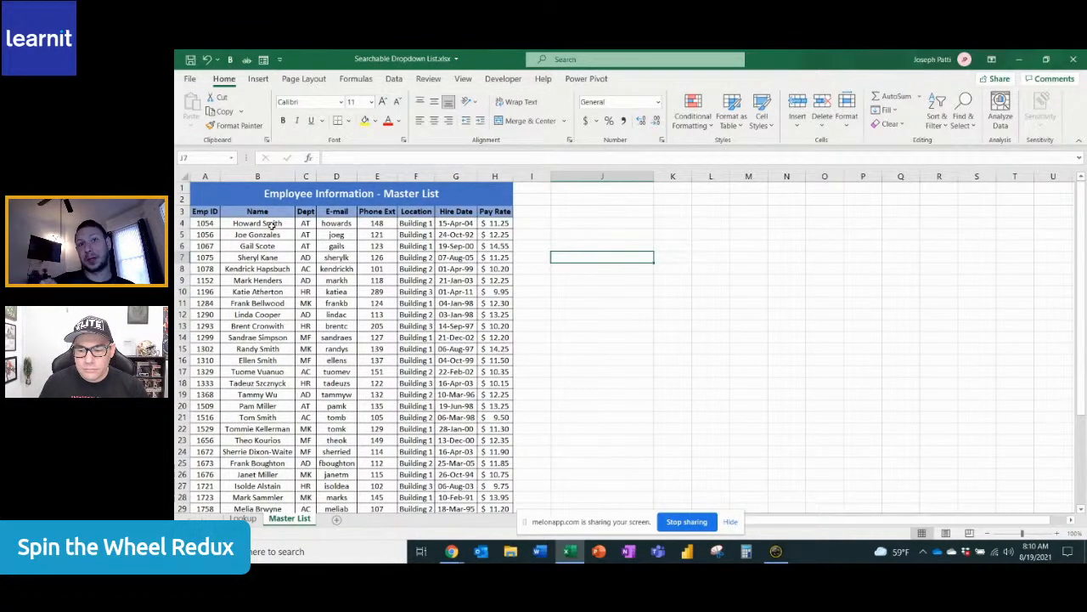
click(270, 223)
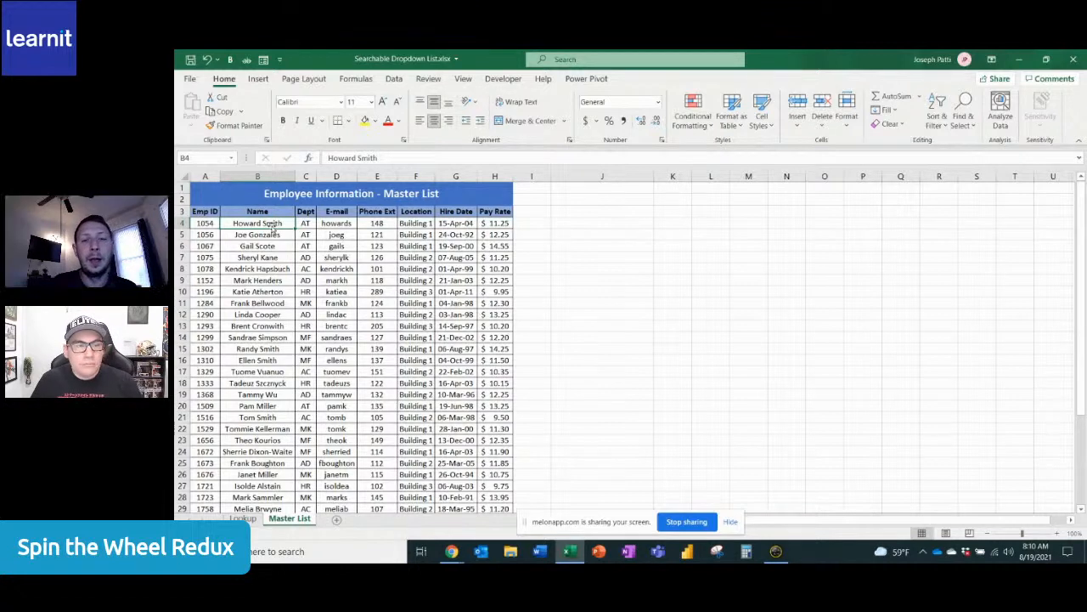
click(576, 223)
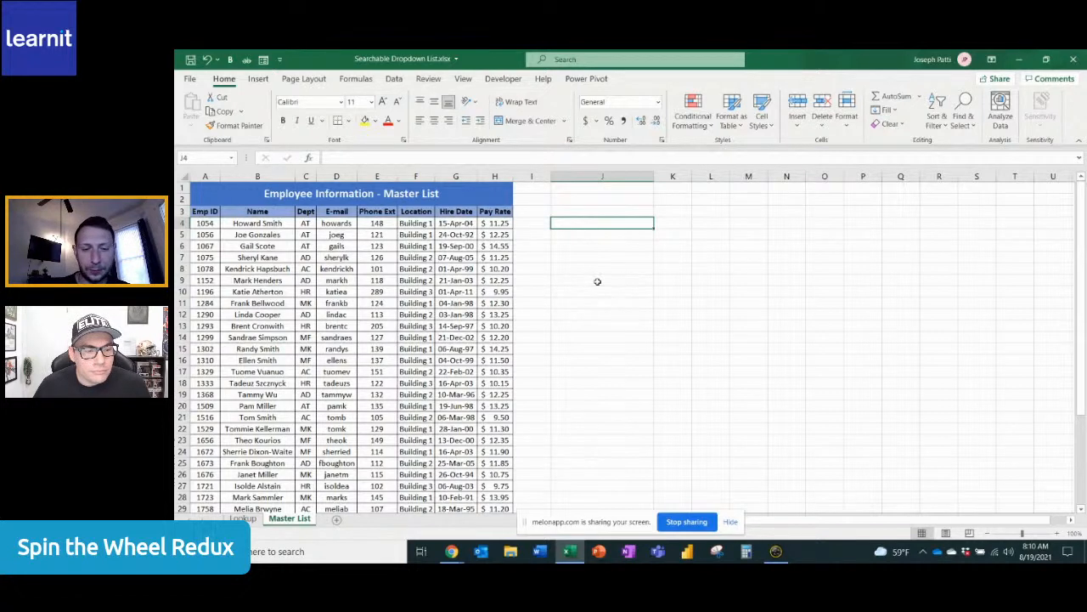
text(=sear)
key(Tab)
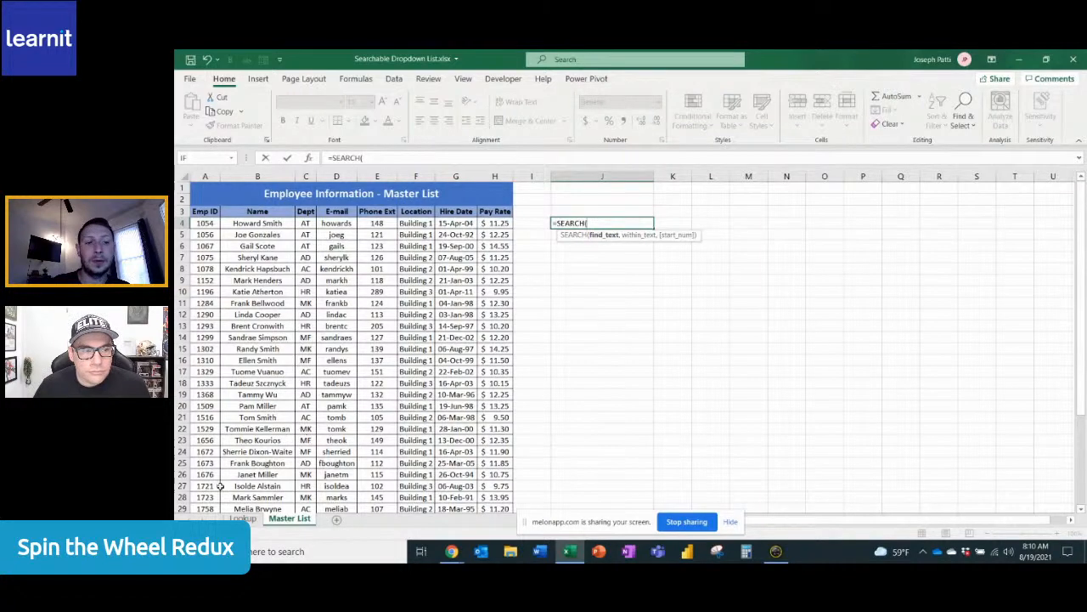
click(242, 518)
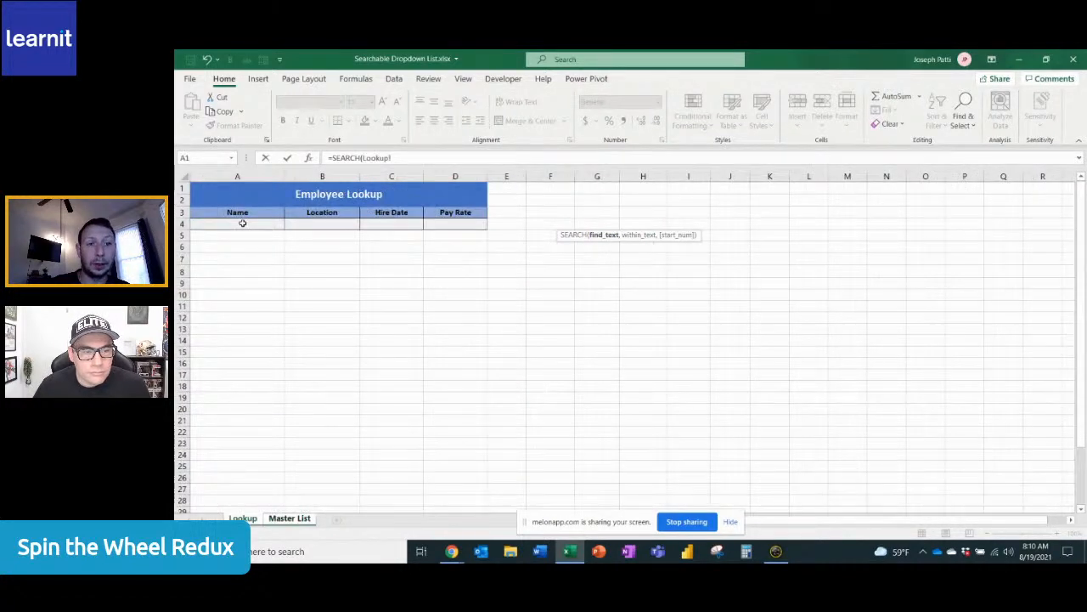
click(242, 222)
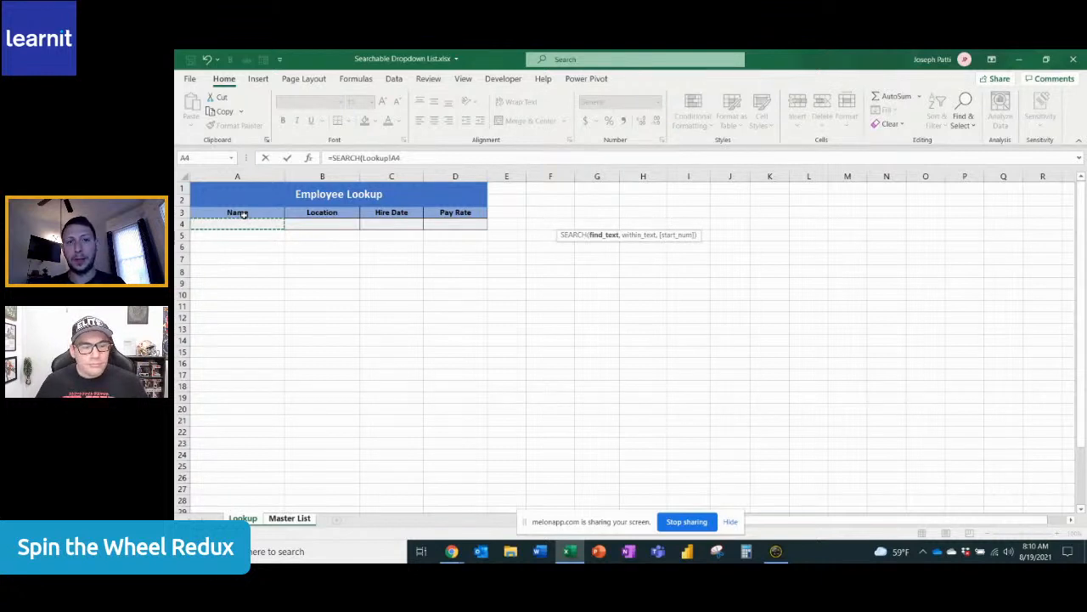
text(,)
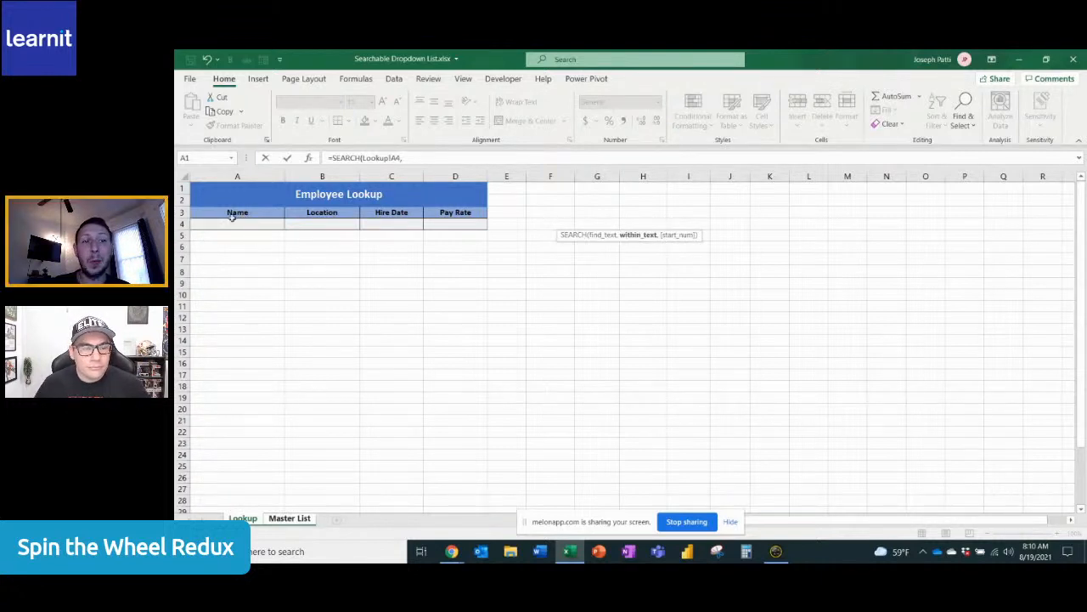
Complete the J4 SEARCH formula with the Master List names B4:B40 as the text to search within
click(304, 519)
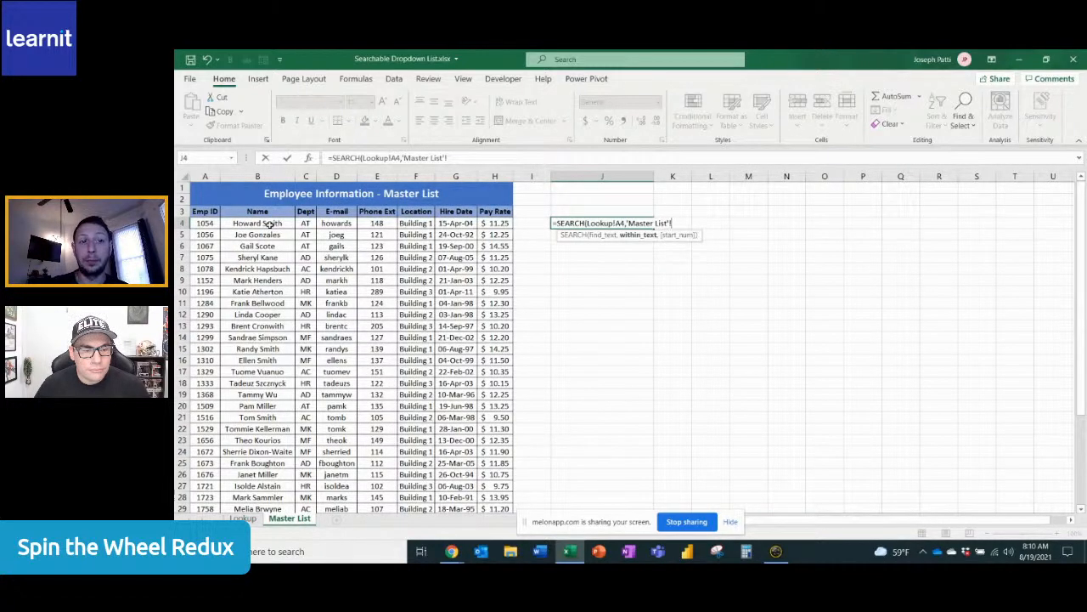
click(268, 224)
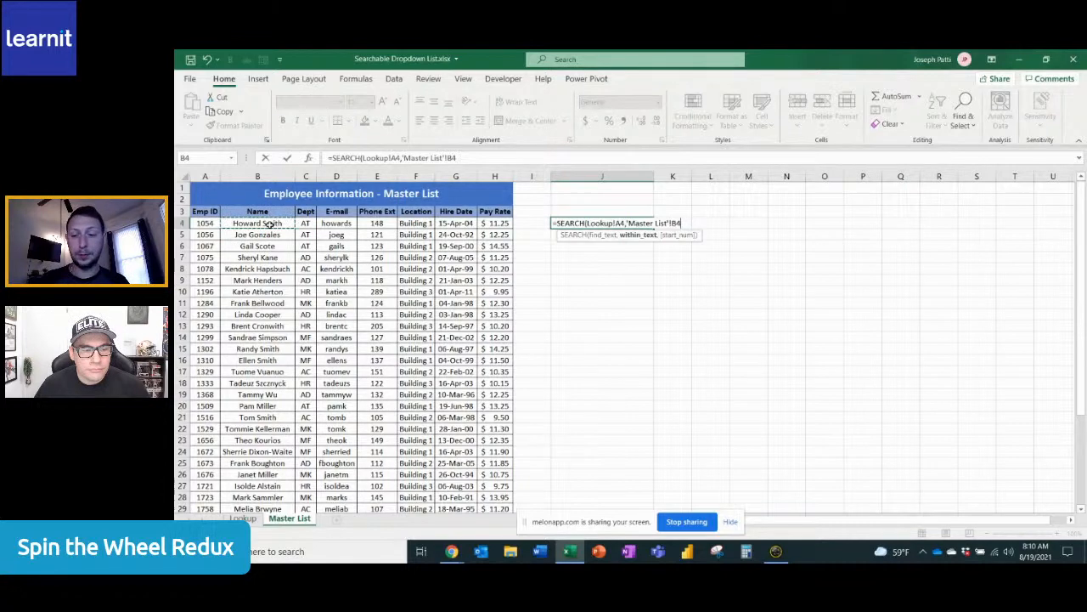
key(ctrl+shift+Down)
scroll(268, 223, up, 4)
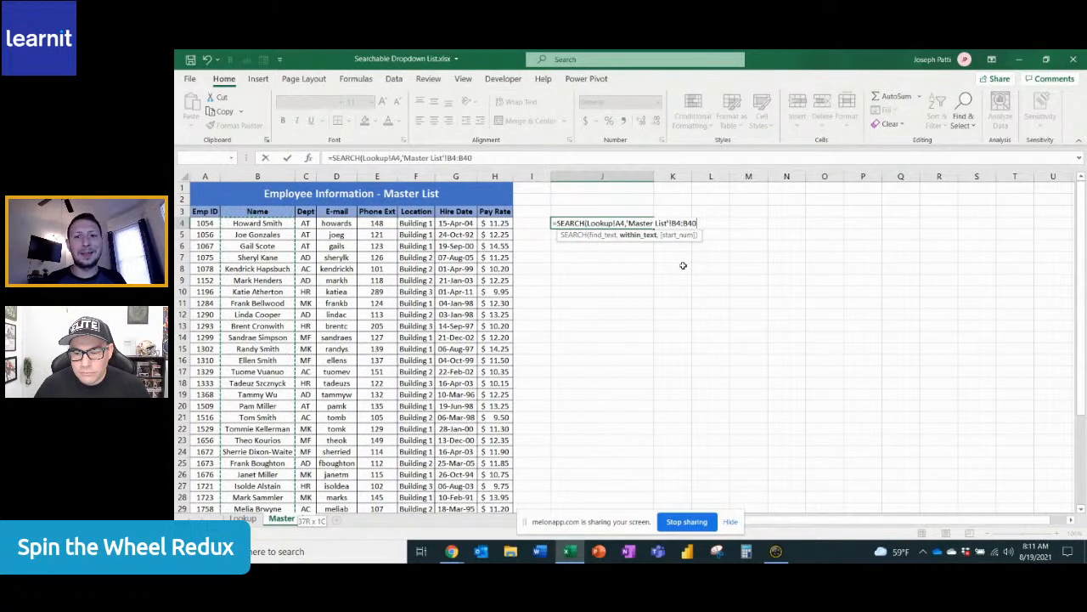
key(Return)
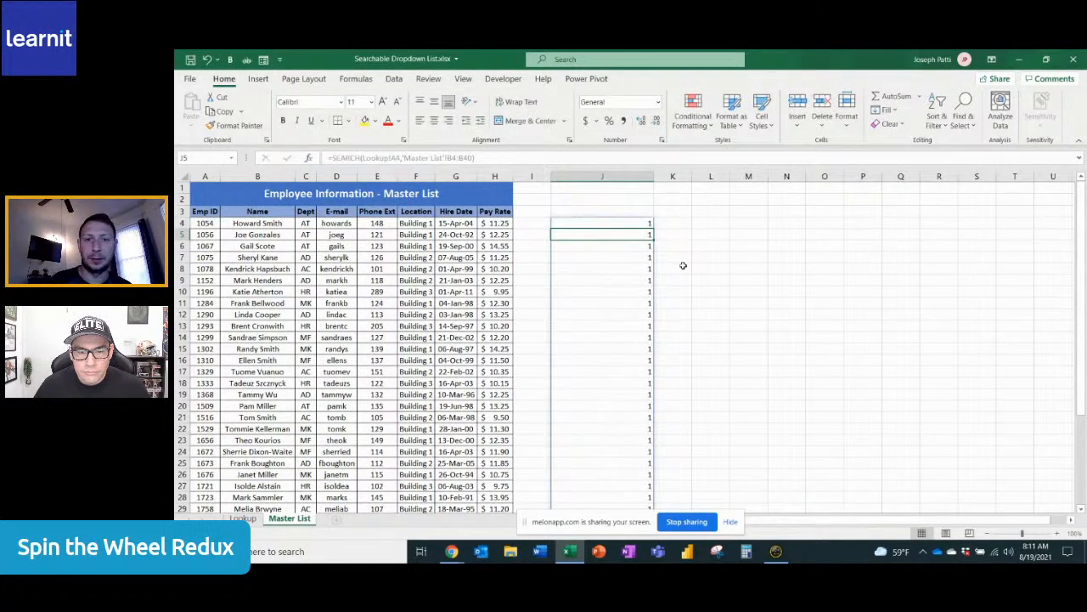
click(634, 221)
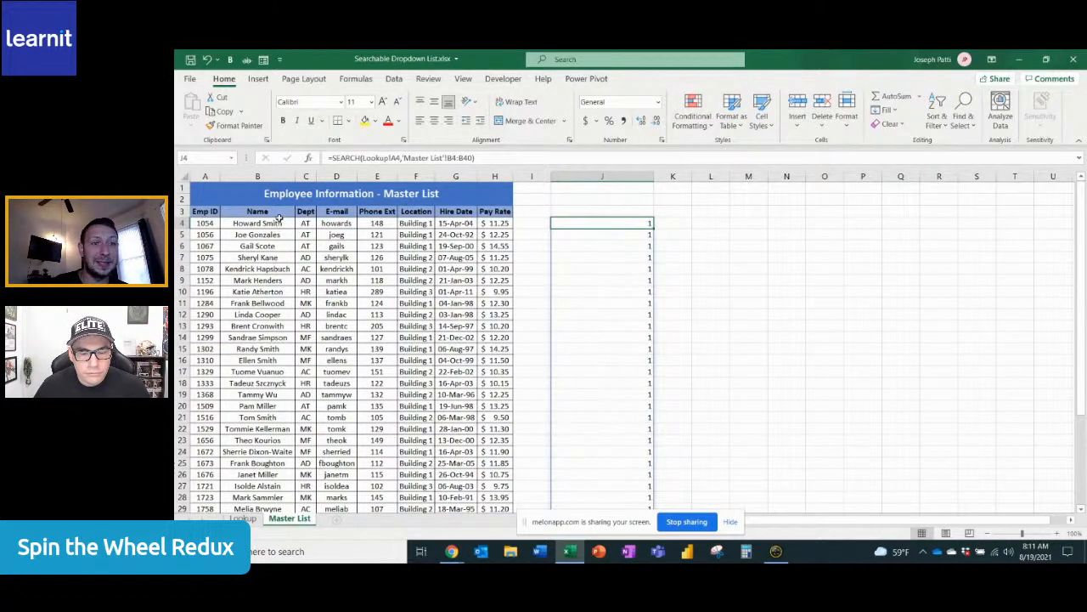
Enter "jo" as the search text in Lookup cell A4 and return to the Master List sheet
click(242, 518)
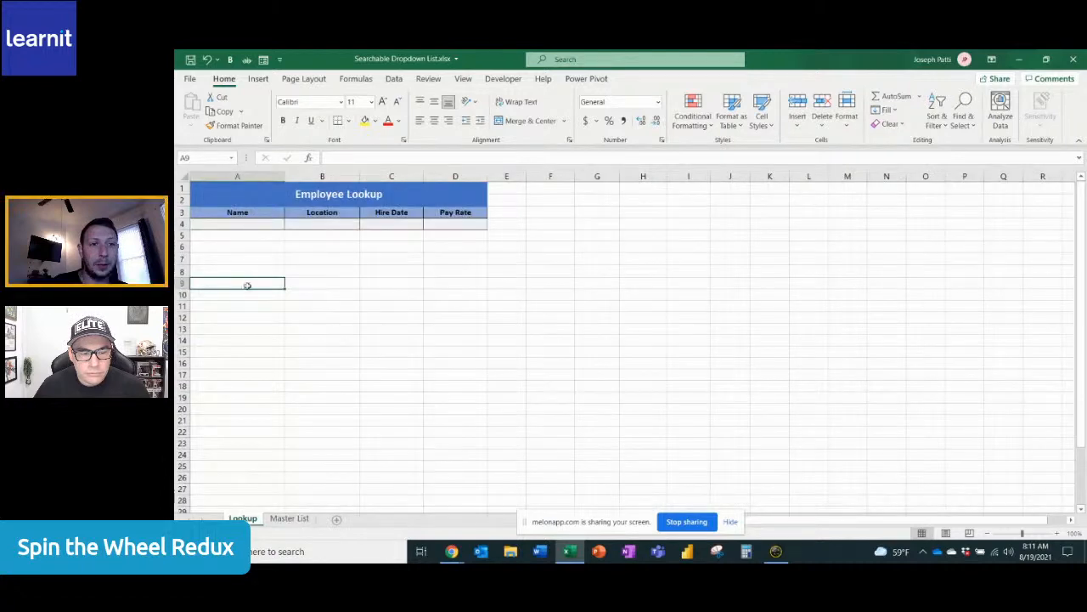
click(254, 222)
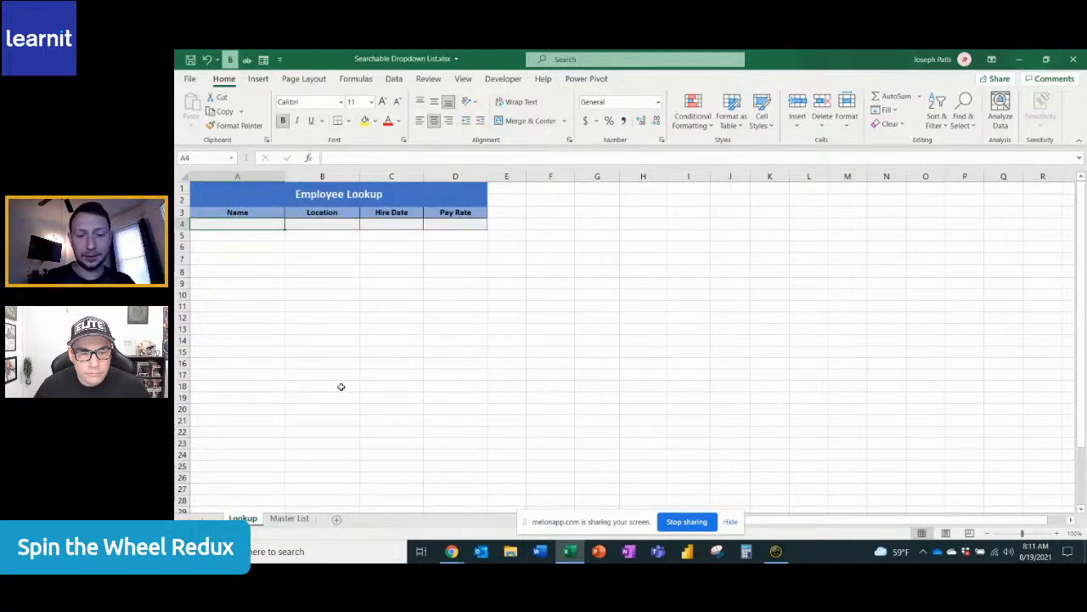
text(jo)
click(290, 519)
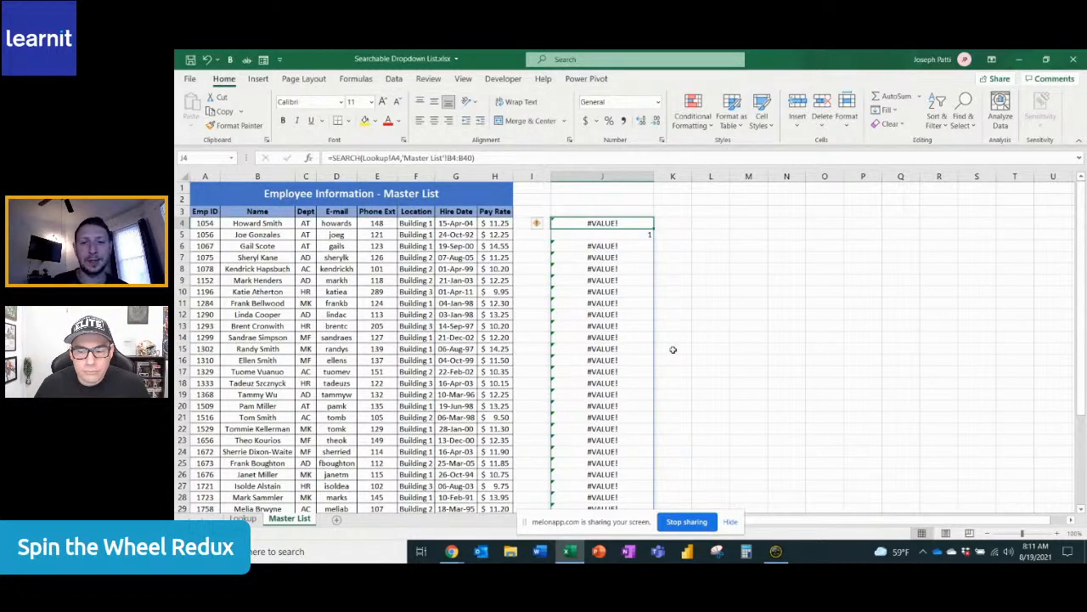
Highlight the SEARCH results in column J with red on-screen arrows, and exit the annotation mode
key(ctrl+2)
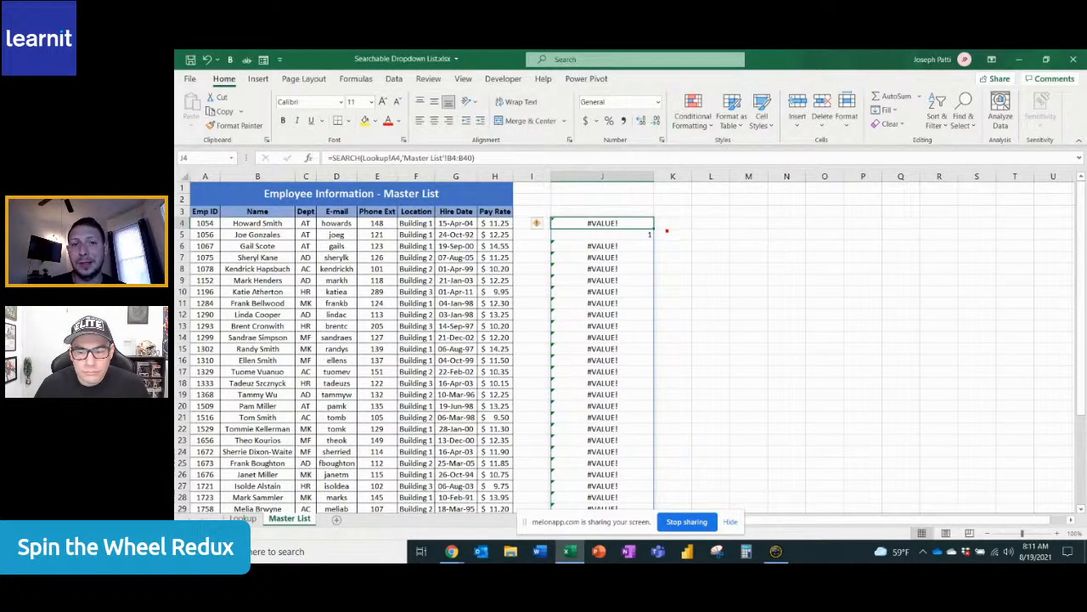
mouse_move(665, 231)
mouse_down()
mouse_move(723, 220)
mouse_move(724, 208)
mouse_up()
drag(654, 268, 705, 265)
drag(654, 303, 699, 301)
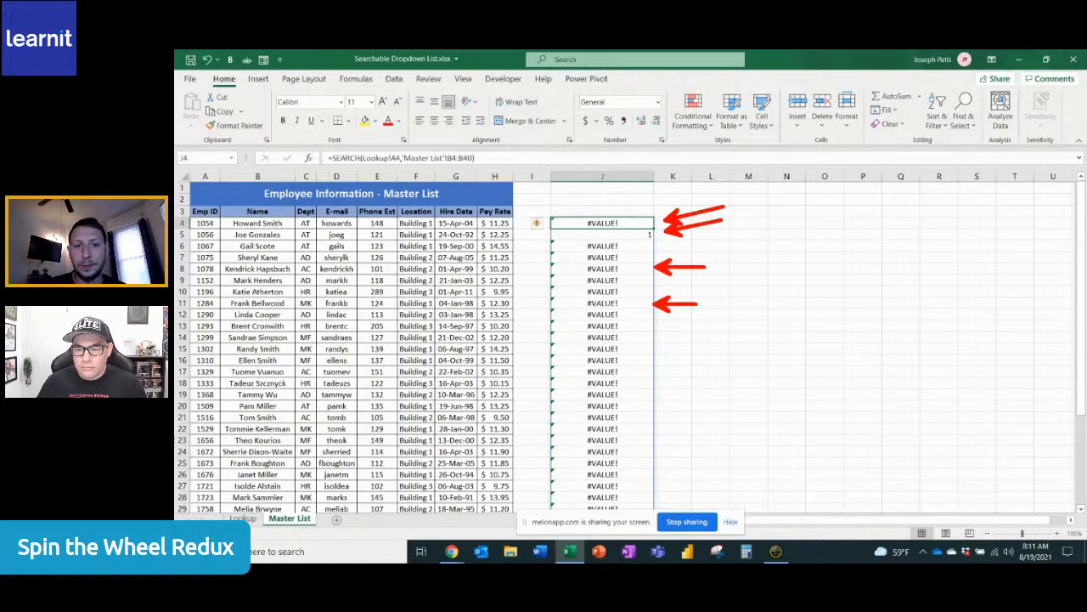
mouse_move(646, 348)
mouse_down()
mouse_move(692, 344)
mouse_move(719, 368)
mouse_up()
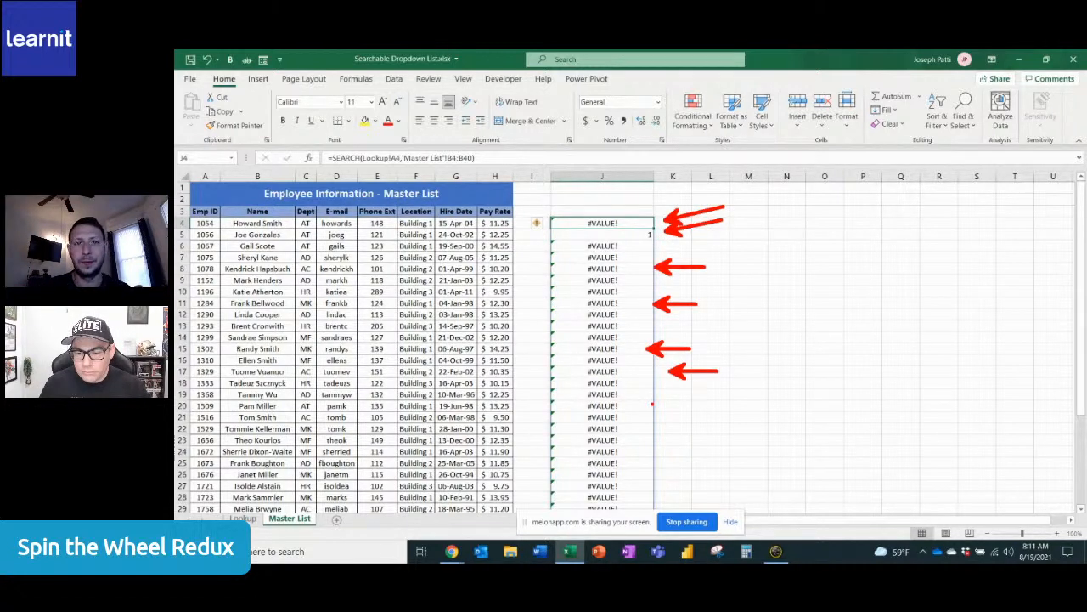
key(Escape)
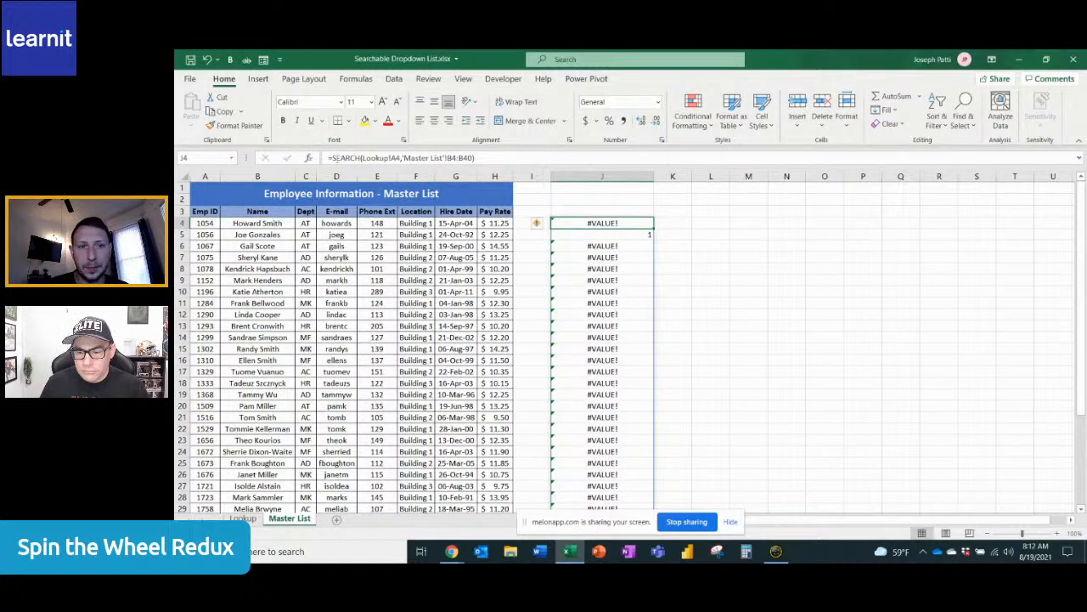
Wrap the SEARCH formula in Master List cell J4 inside an ISNUMBER function
click(333, 158)
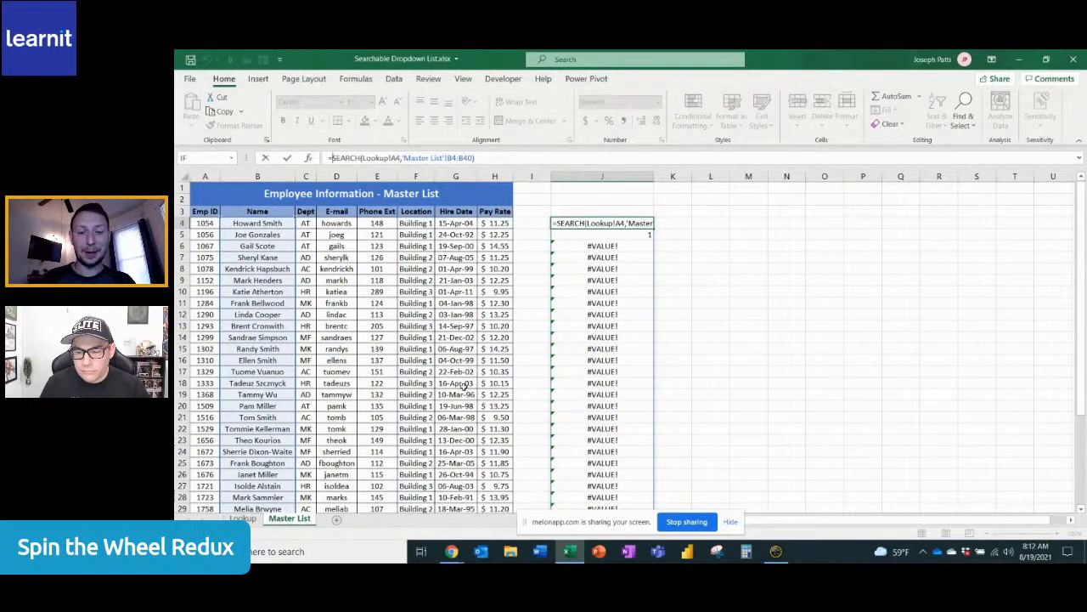
text(isnumber)
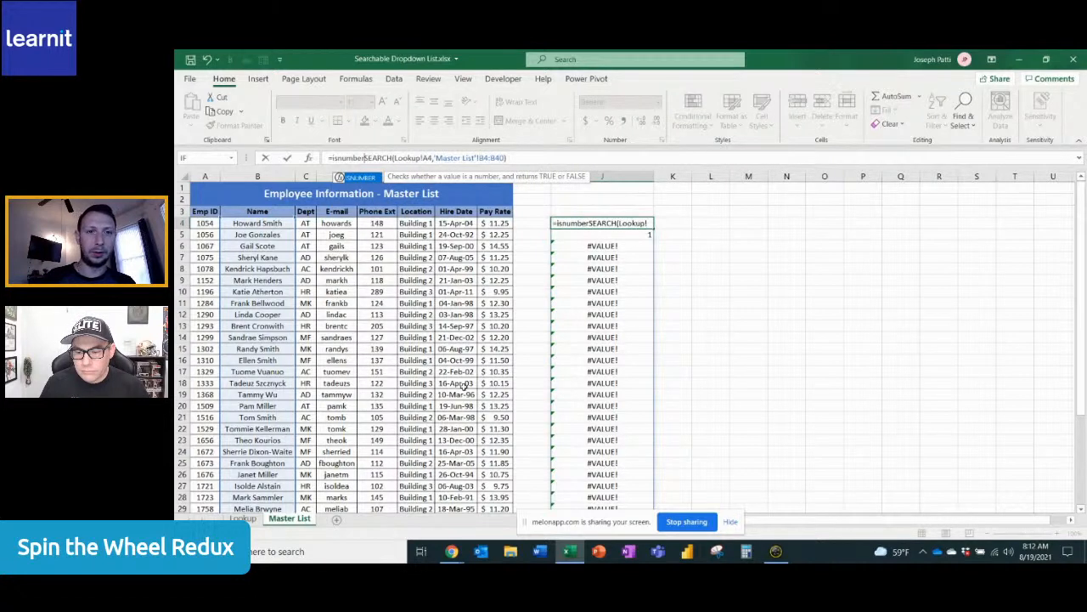
key(Tab)
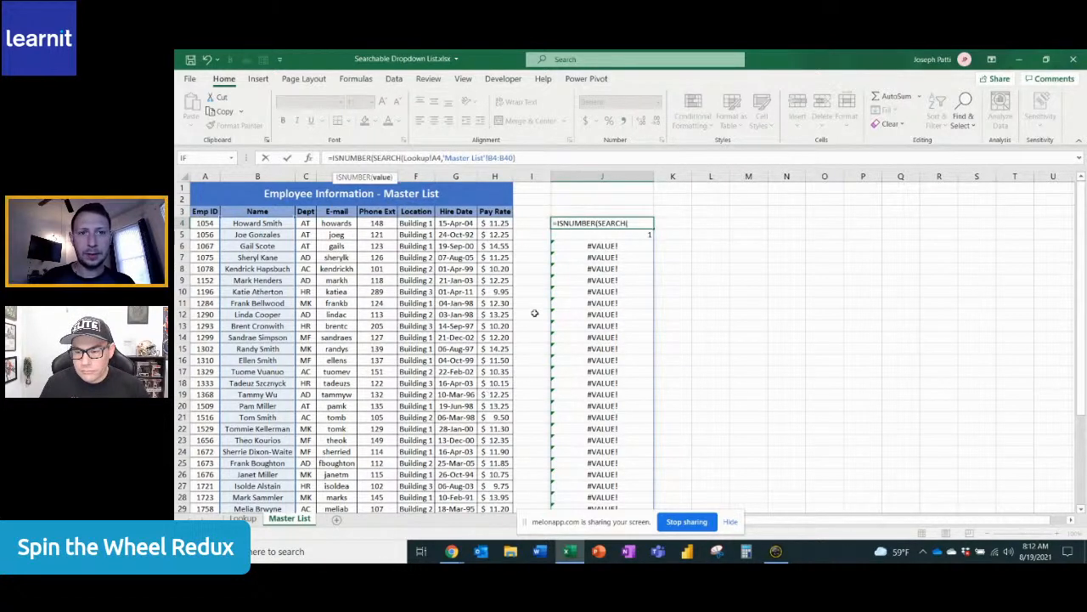
click(527, 157)
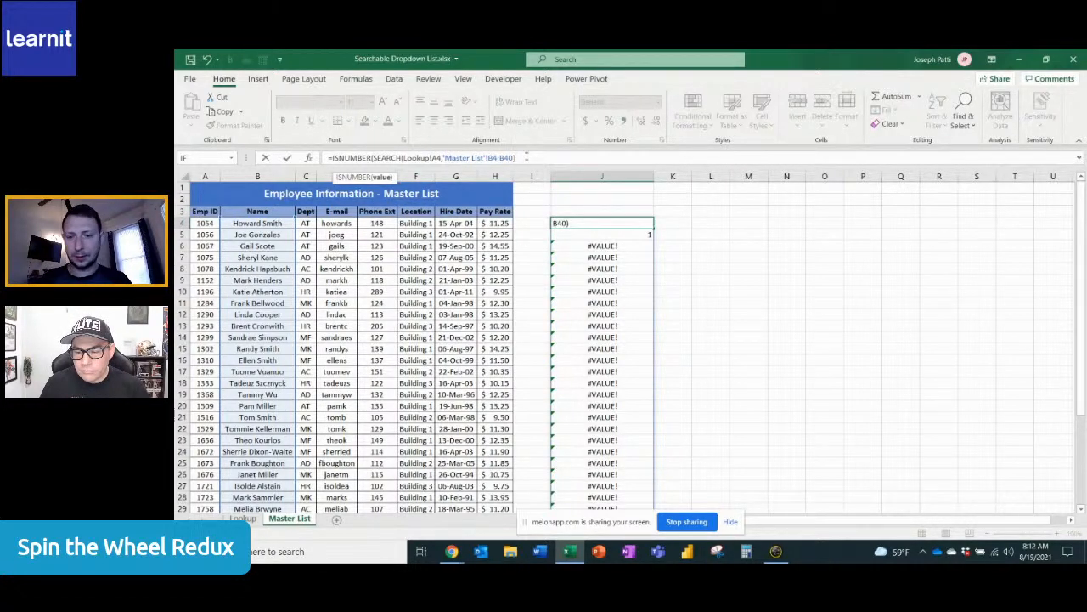
text())
key(Return)
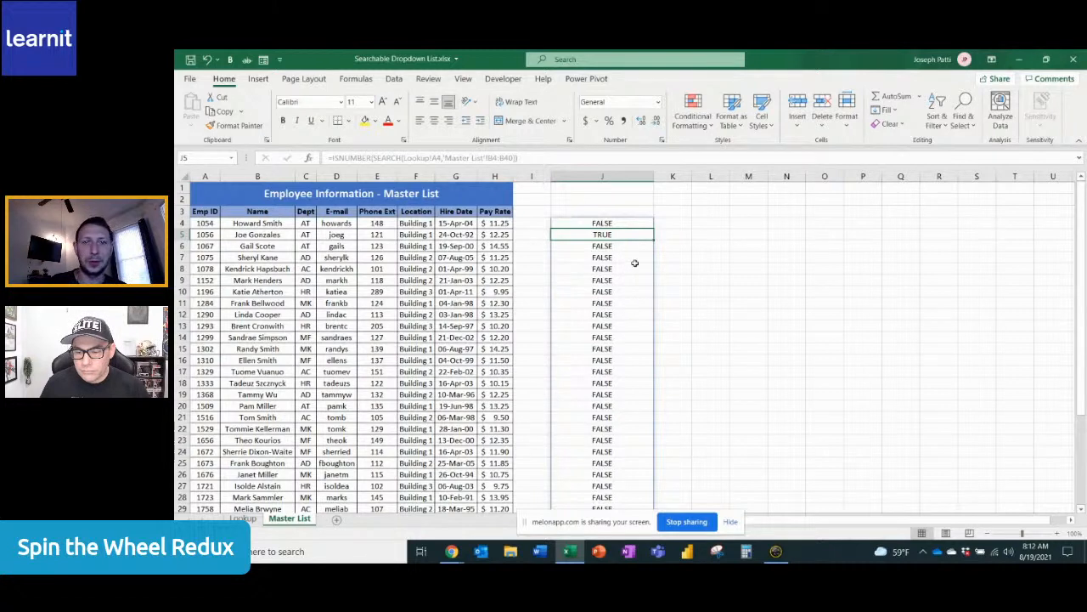
click(689, 223)
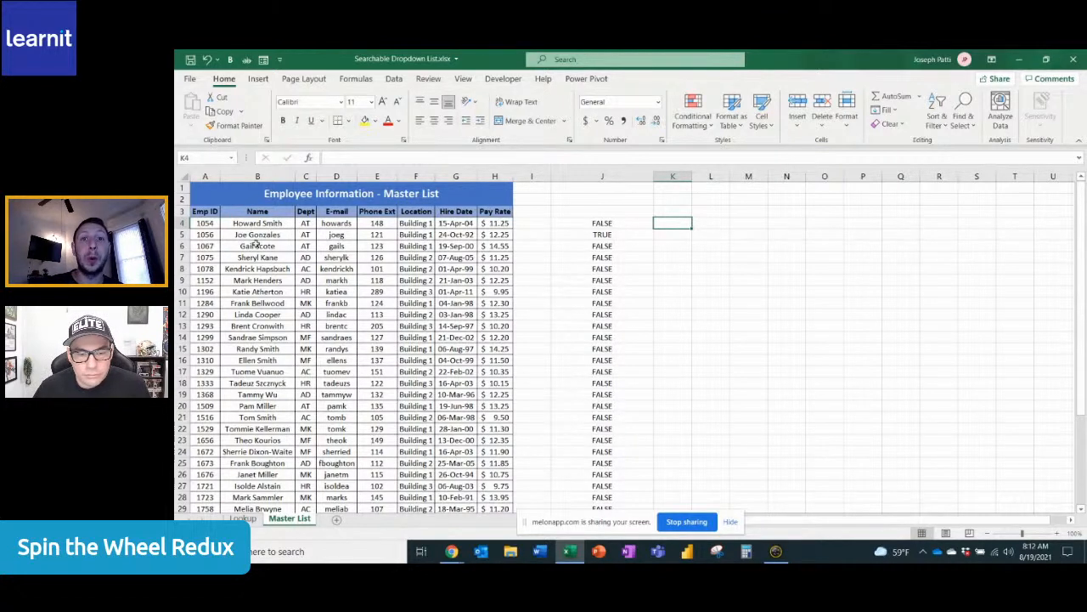
Nest the J4 formula in a FILTER function with names B4:B40 as the array and the ISNUMBER expression as the include argument
click(590, 223)
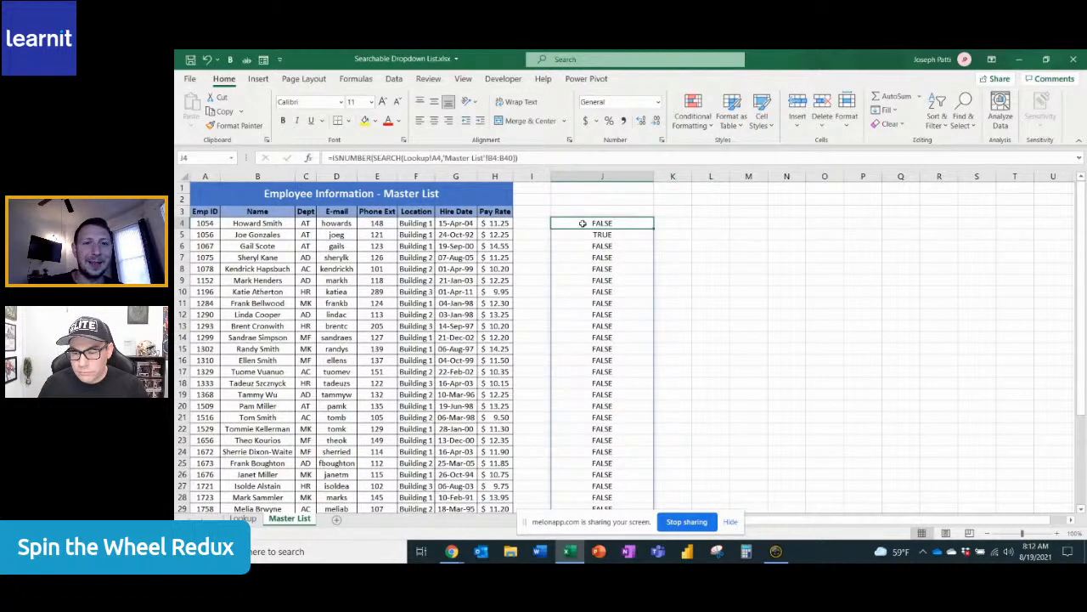
click(331, 158)
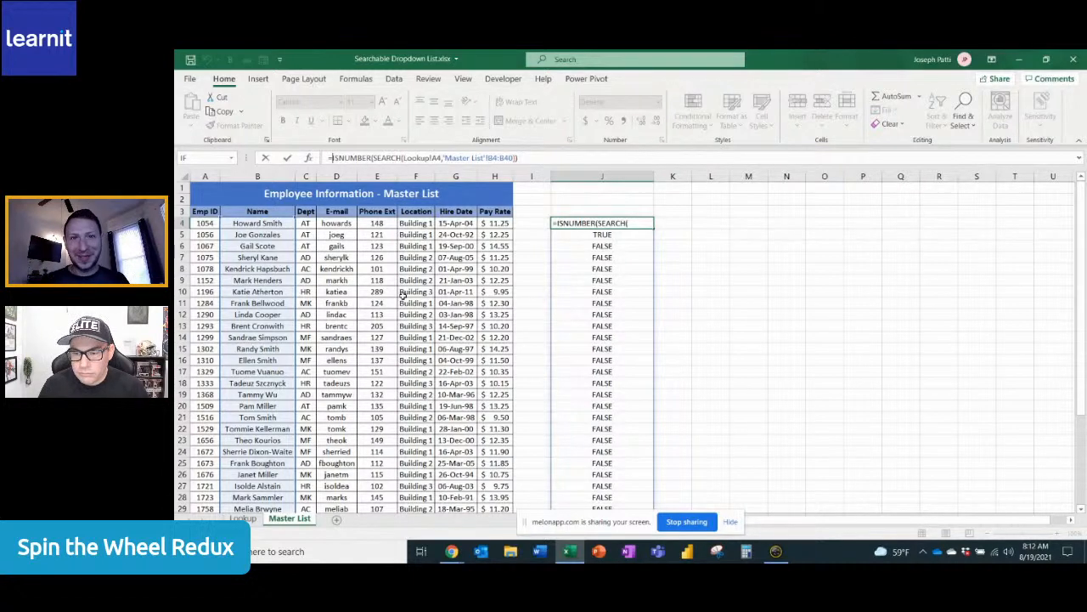
text(FILTER()
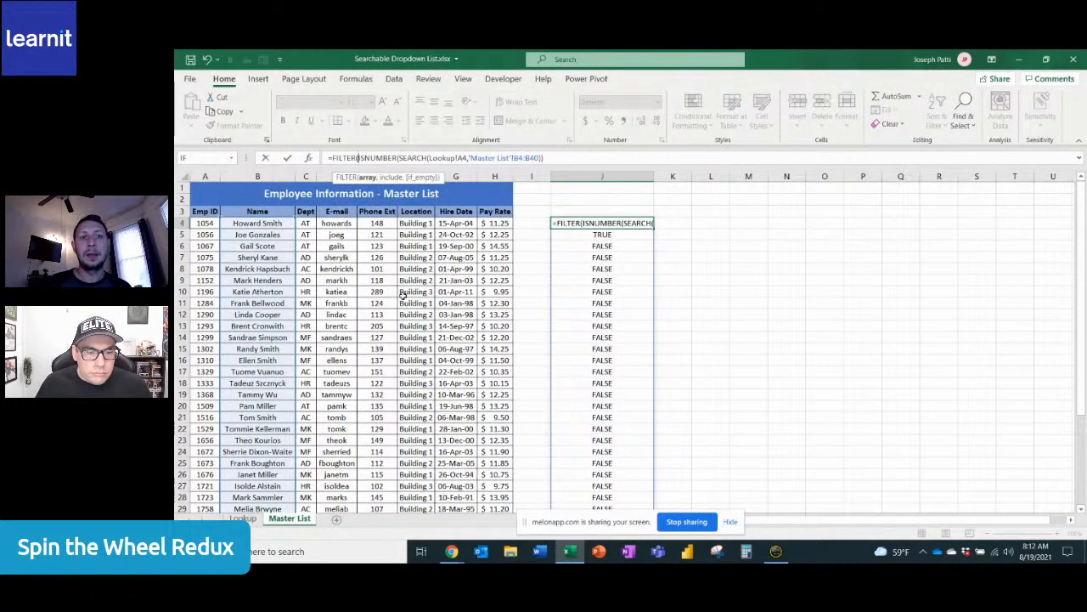
click(272, 223)
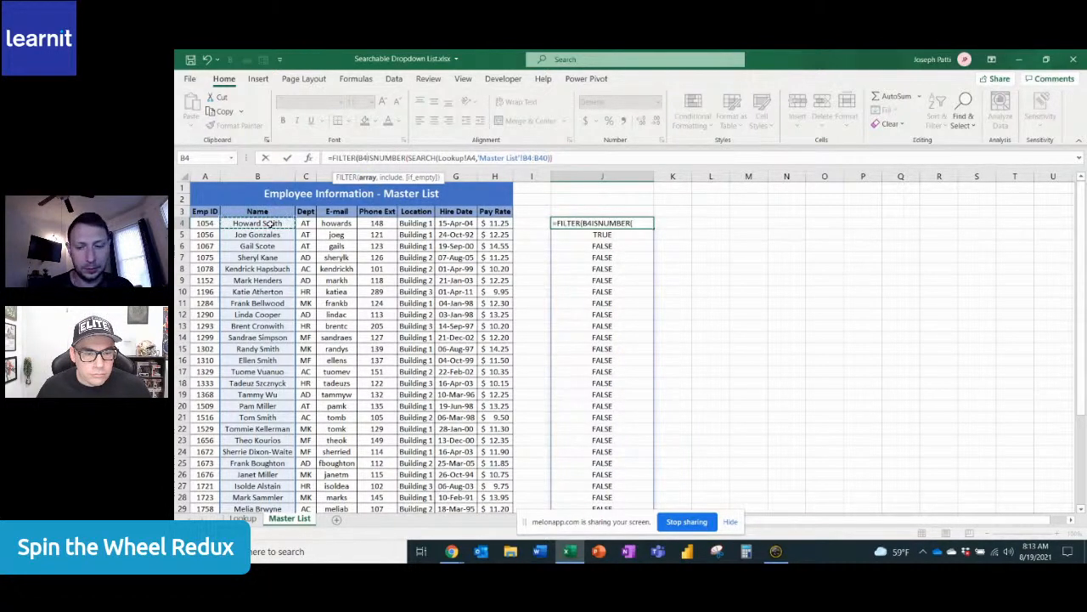
key(ctrl+shift+Down)
scroll(297, 340, up, 5)
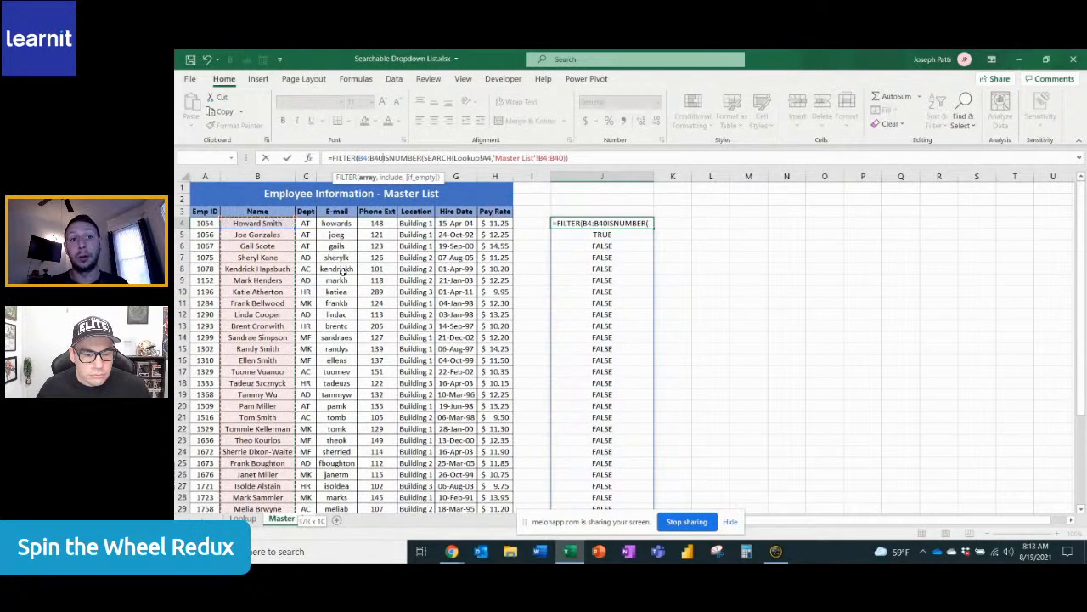
text(,)
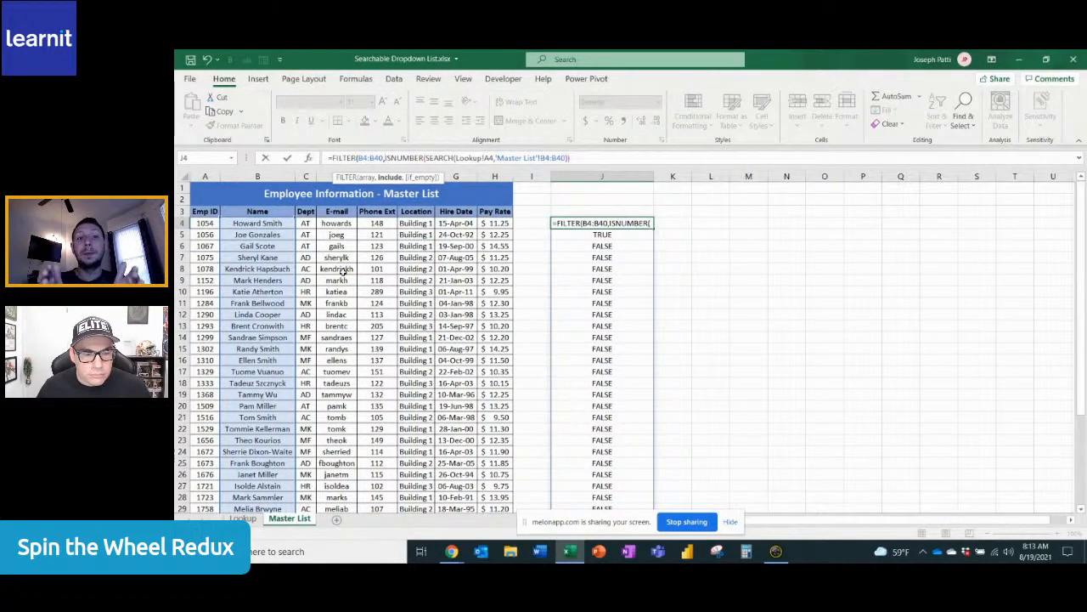
Complete the J4 FILTER formula with "None" as the value returned when no names match
click(580, 158)
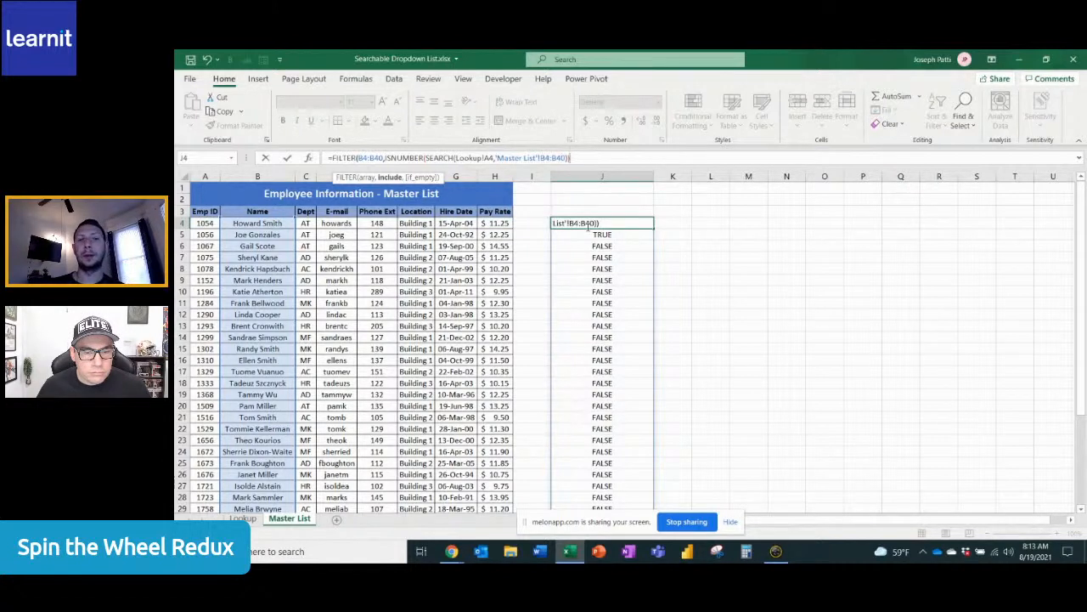
text(,)
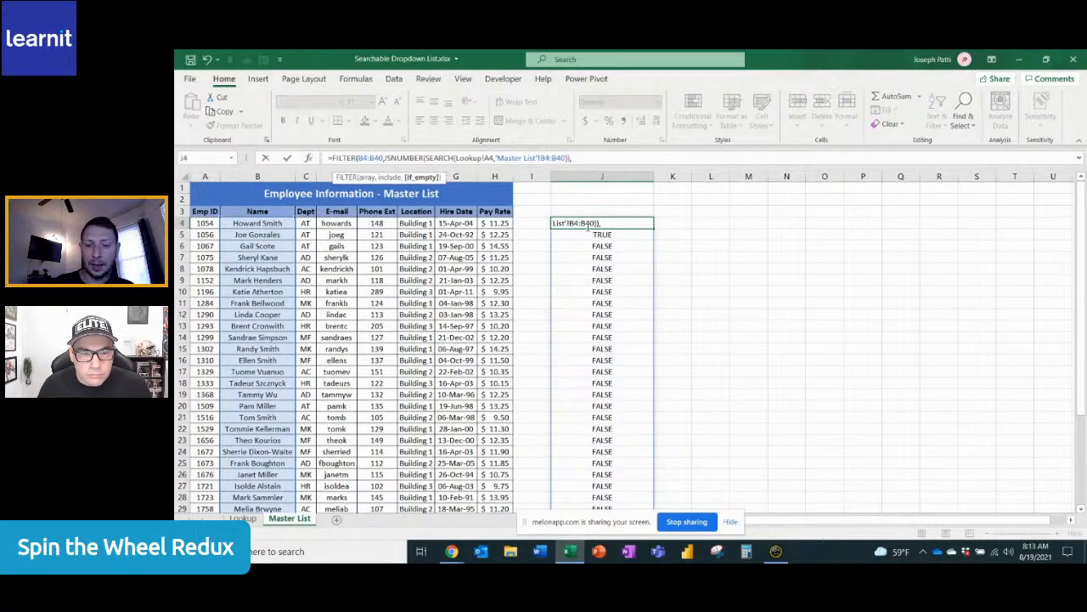
text(")
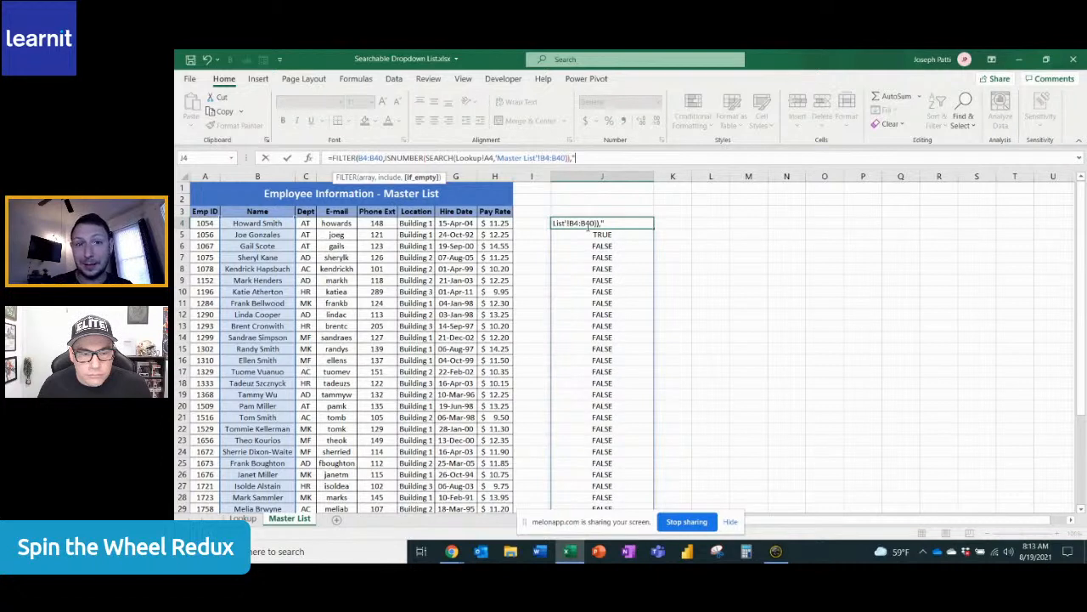
text(None")
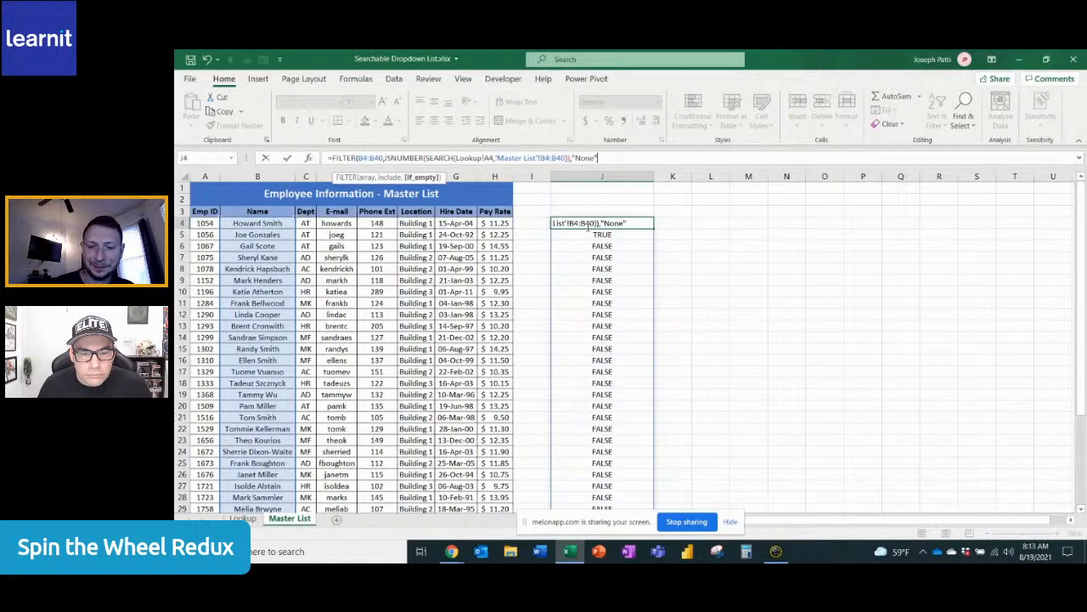
text())
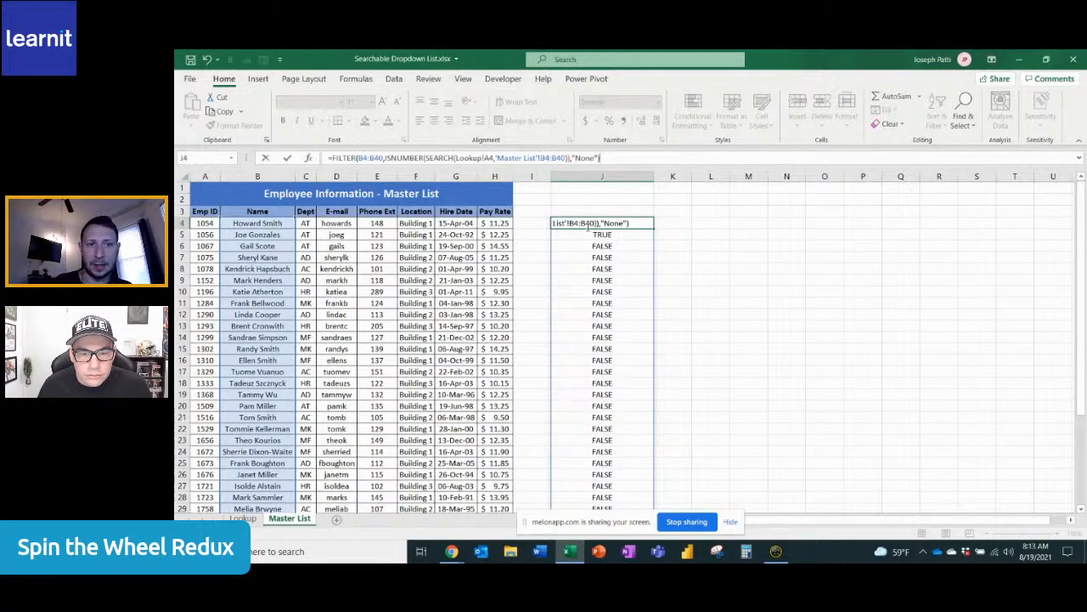
key(Return)
click(649, 347)
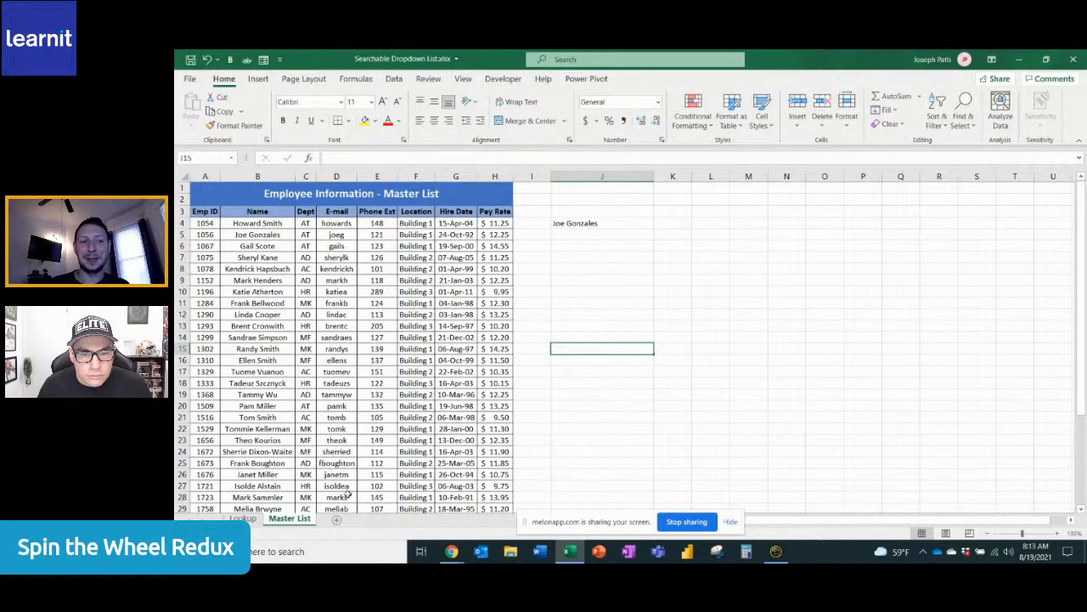
Enter "Ma" as the search text in Lookup cell A4 and return to the Master List sheet
click(244, 519)
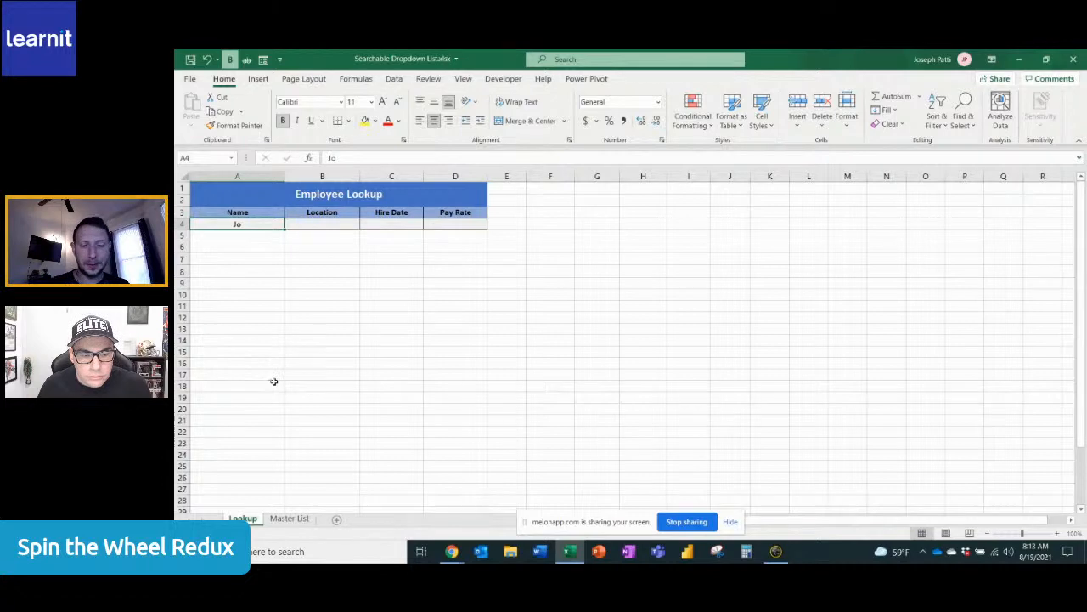
text(Ma)
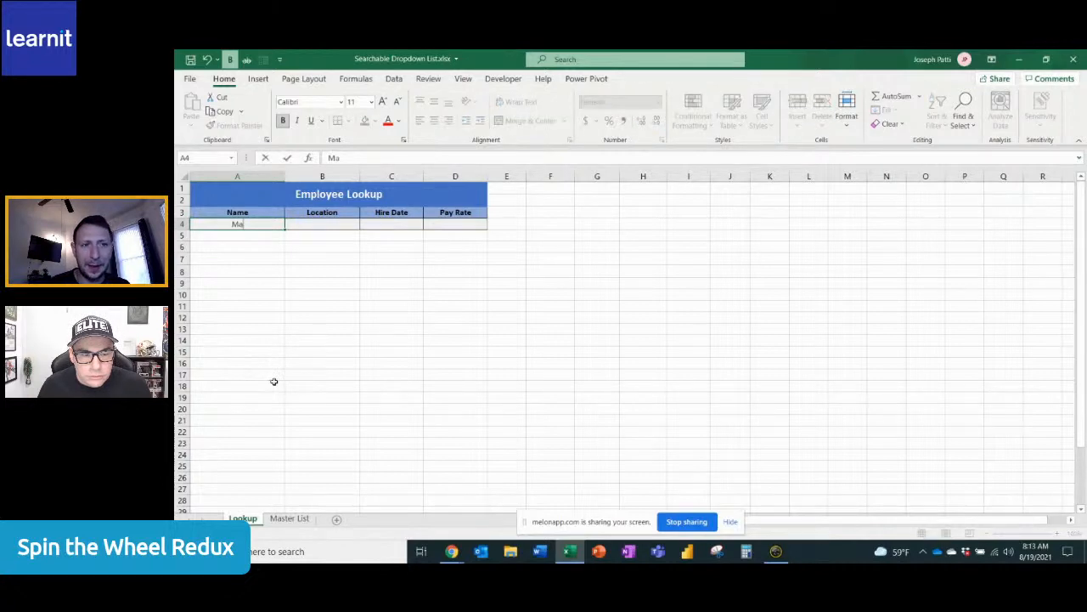
click(274, 382)
click(288, 517)
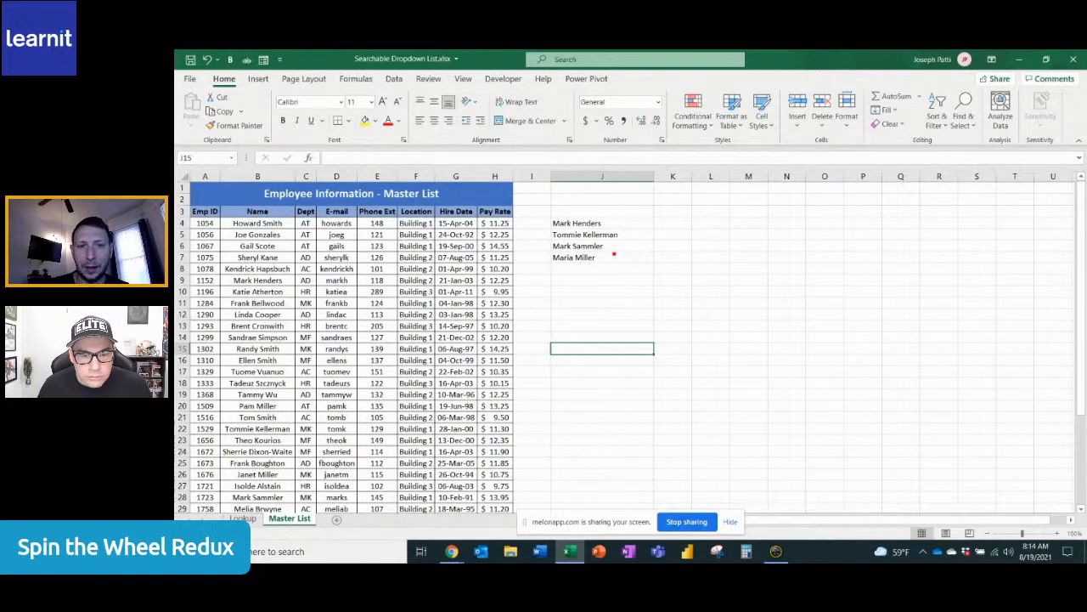
Mark the matching letters in the filtered names in column J with red on-screen arrows, and exit the annotation mode
mouse_move(609, 234)
mouse_down()
mouse_move(613, 222)
mouse_move(559, 201)
mouse_up()
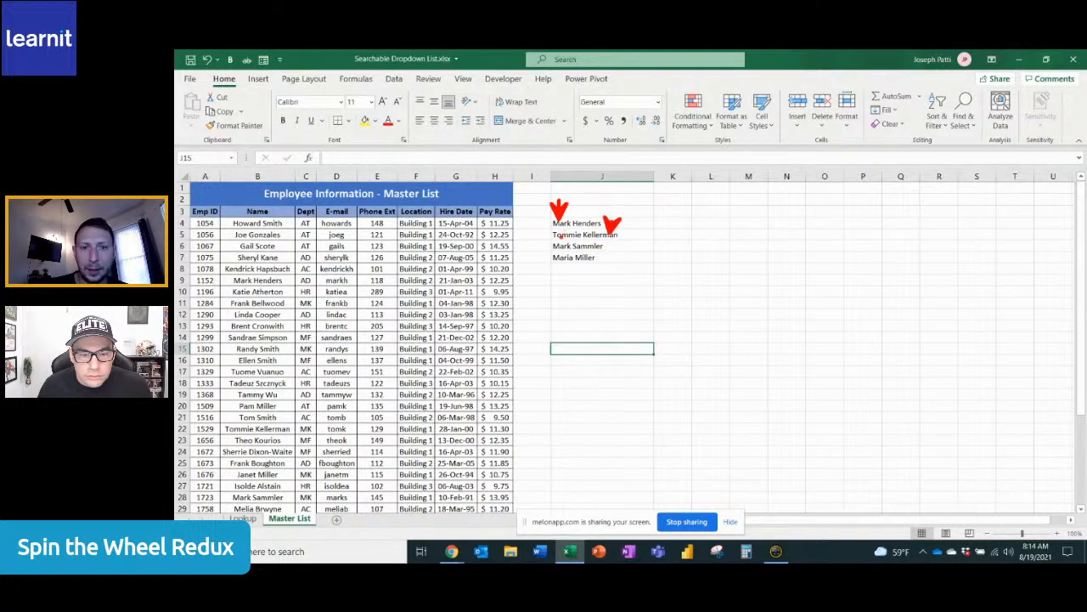
mouse_move(559, 241)
mouse_down()
mouse_move(559, 225)
mouse_move(560, 247)
mouse_move(559, 236)
mouse_up()
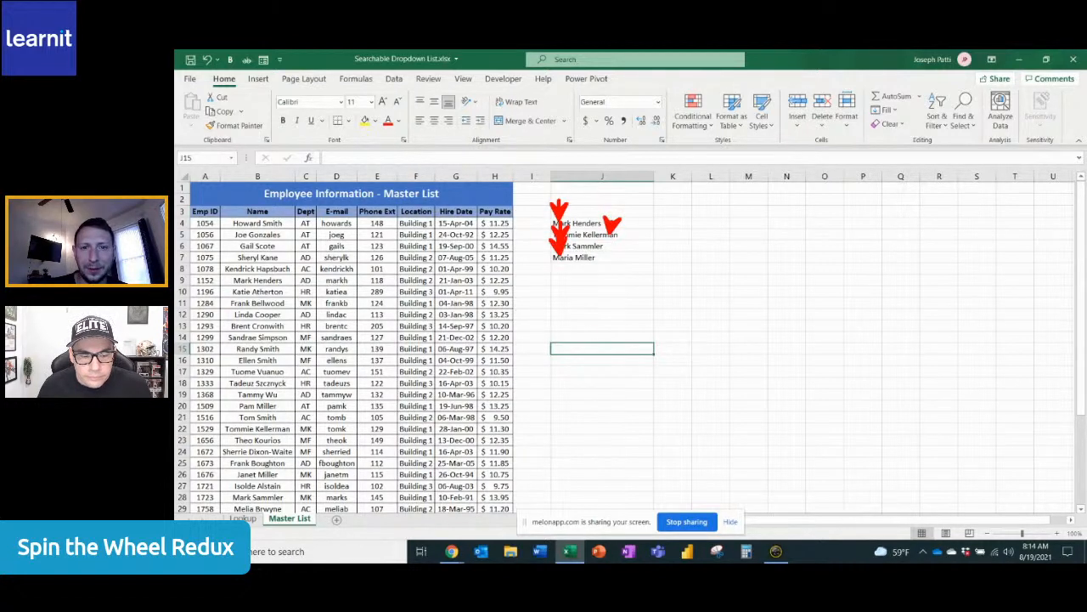
key(Escape)
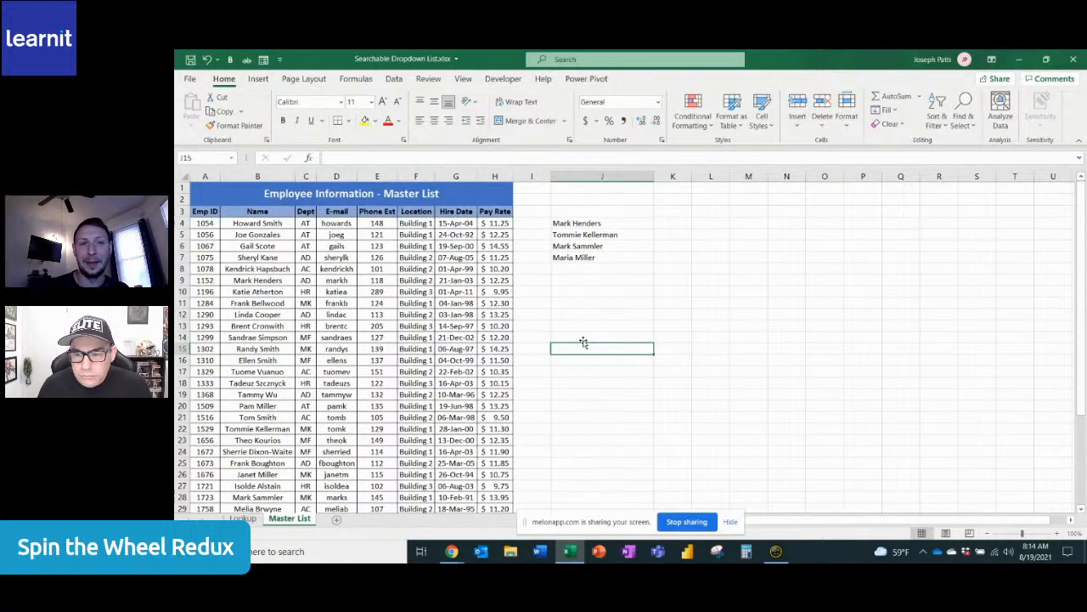
Wrap the FILTER formula in cell J4 inside a SORT function to list the matching names alphabetically
click(590, 224)
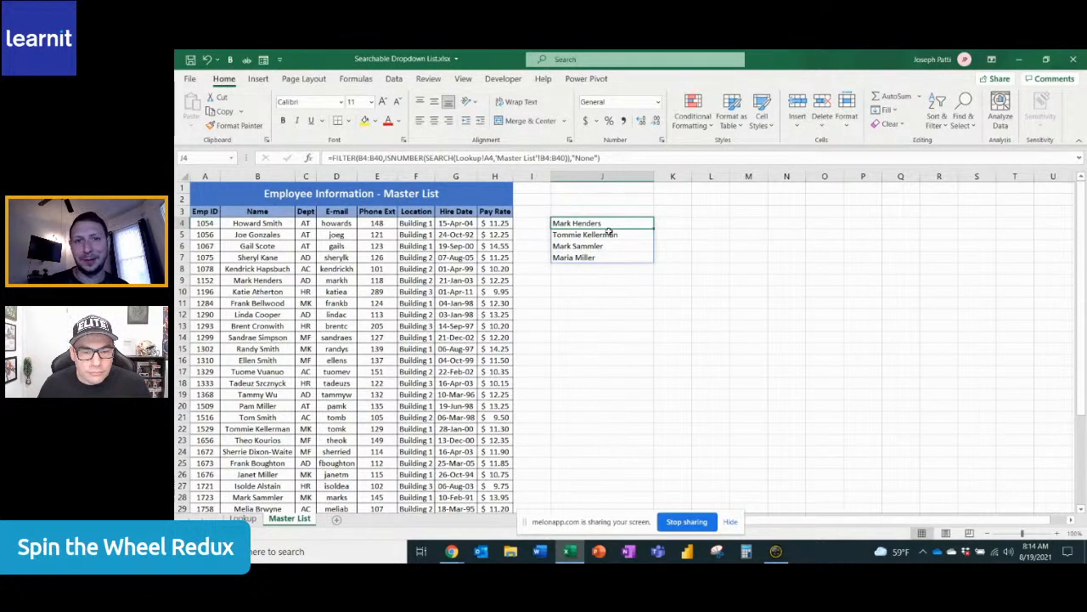
click(331, 158)
text(so)
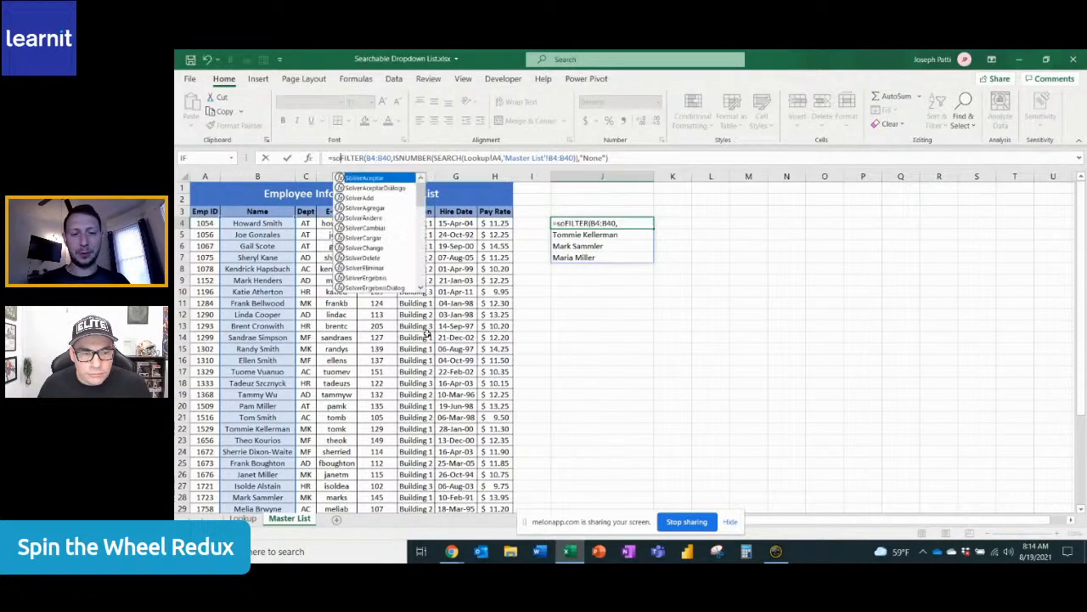
text(rt)
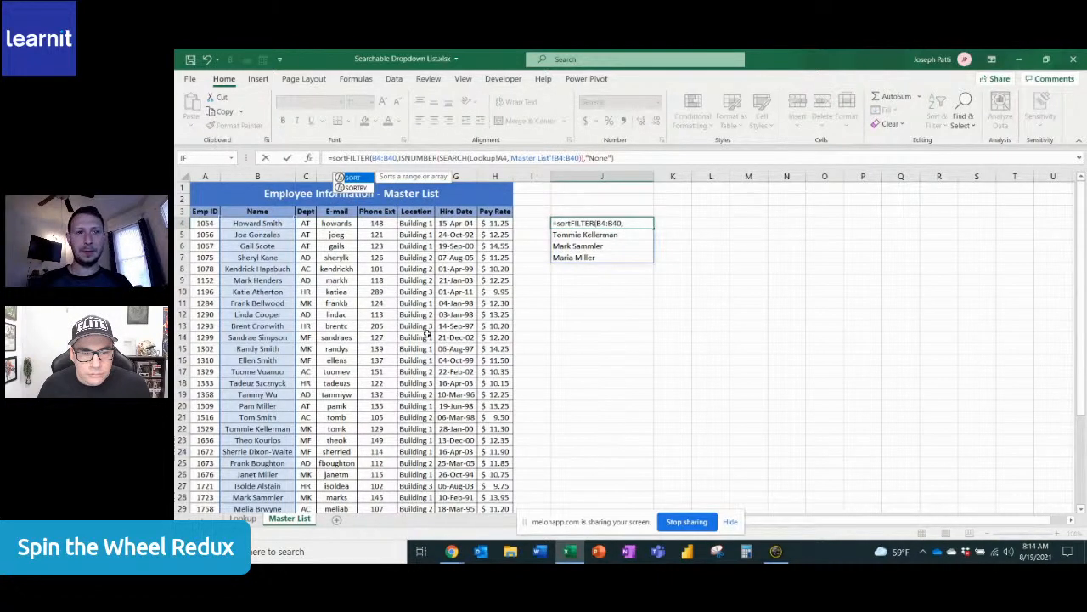
key(Tab)
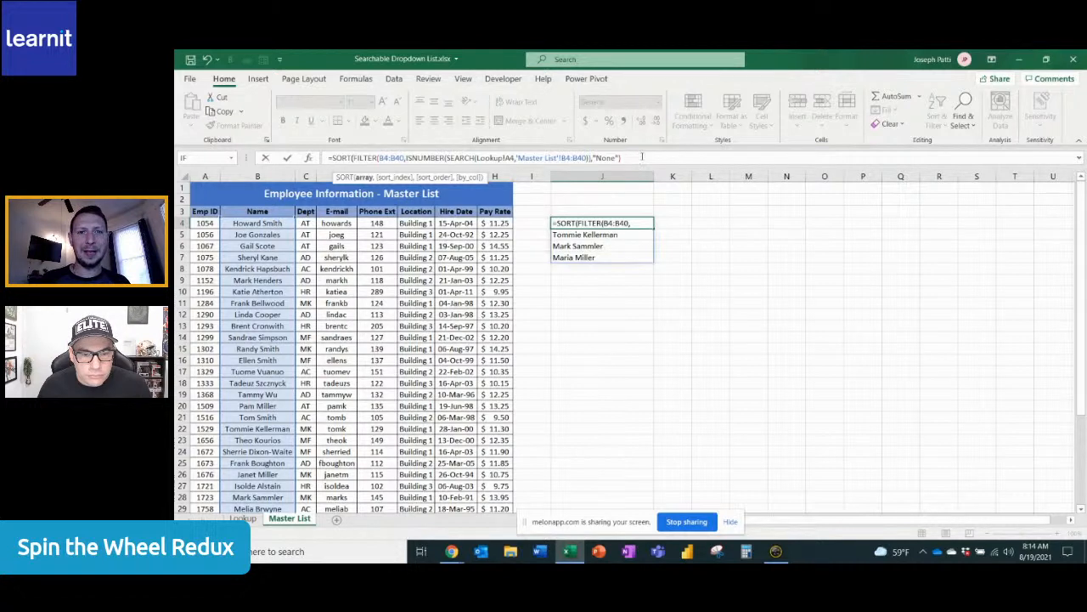
click(643, 154)
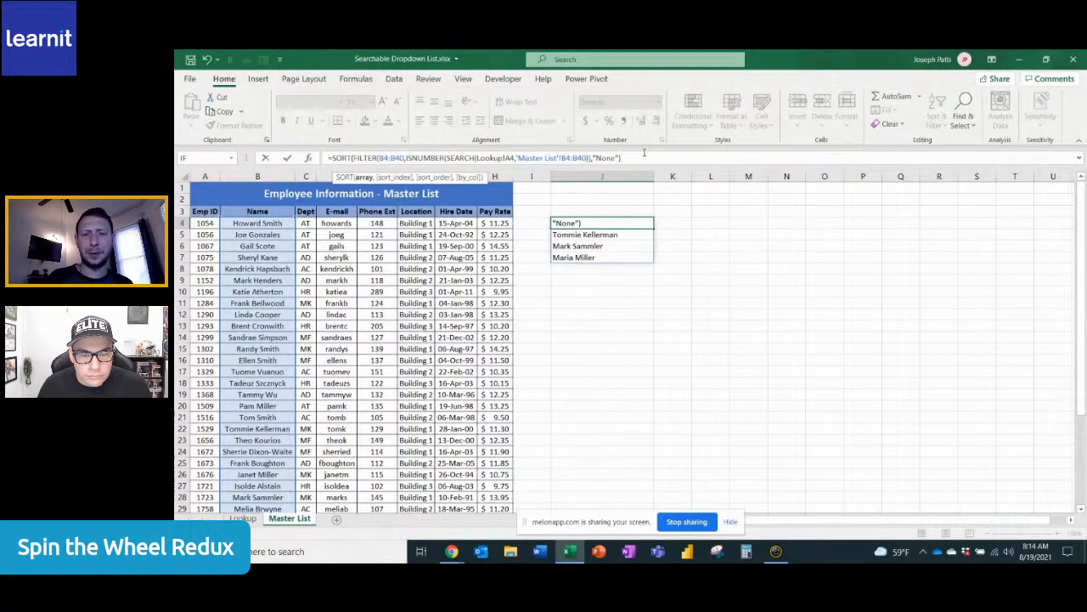
text())
key(Return)
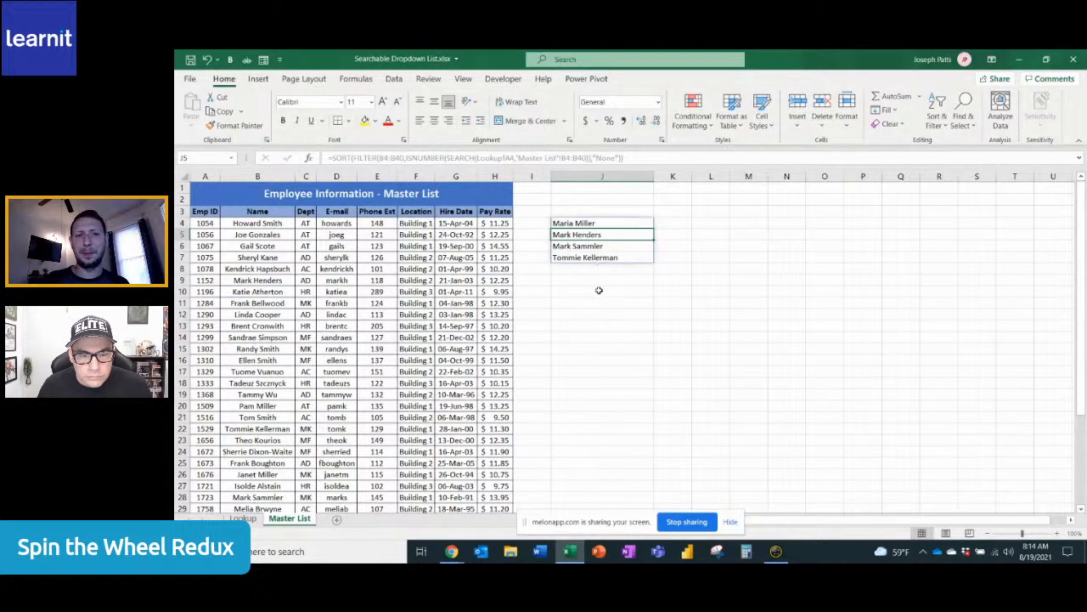
click(613, 340)
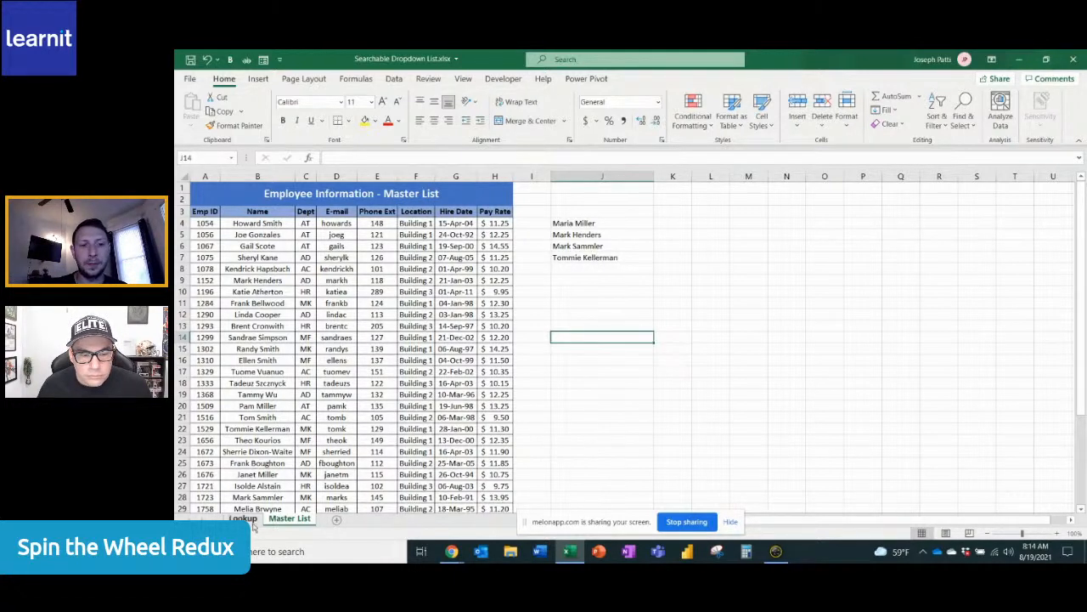
Open data validation for the Name cell A4 on the Lookup sheet and allow only values from a List
click(242, 518)
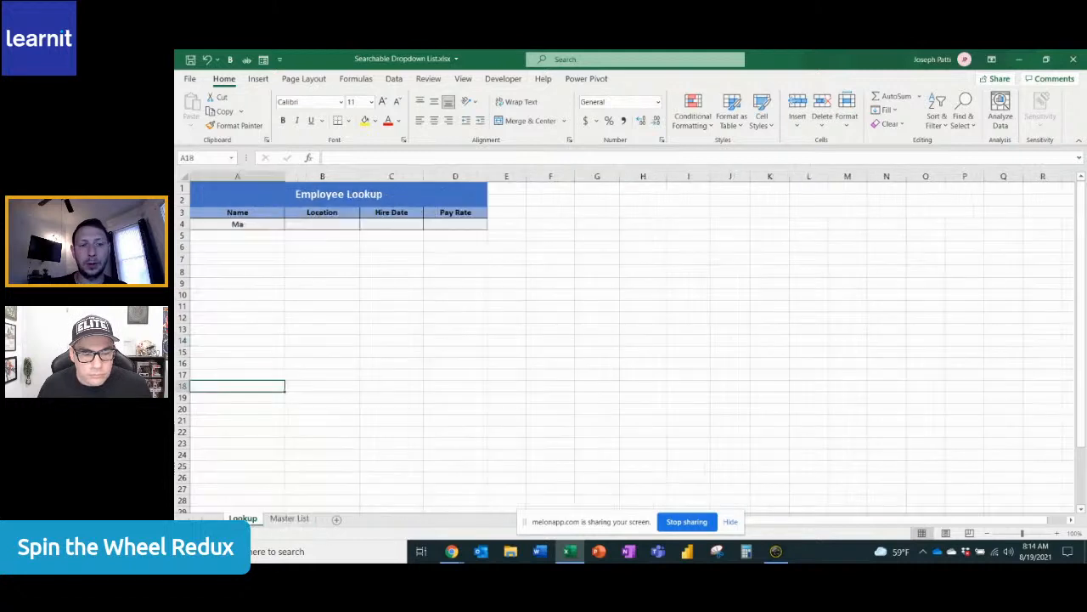
click(237, 224)
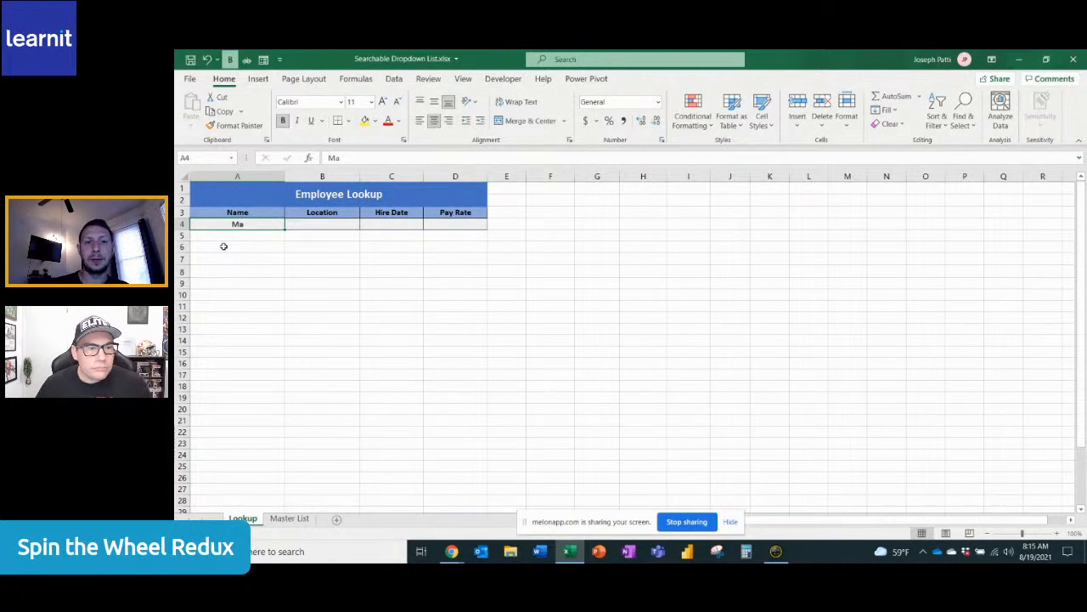
click(394, 79)
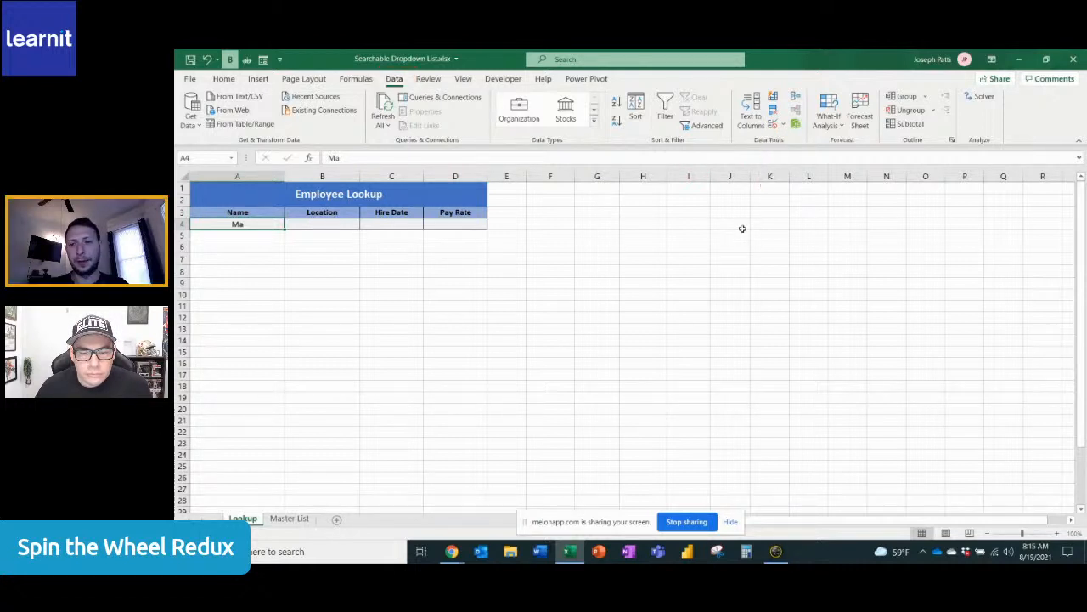
click(773, 125)
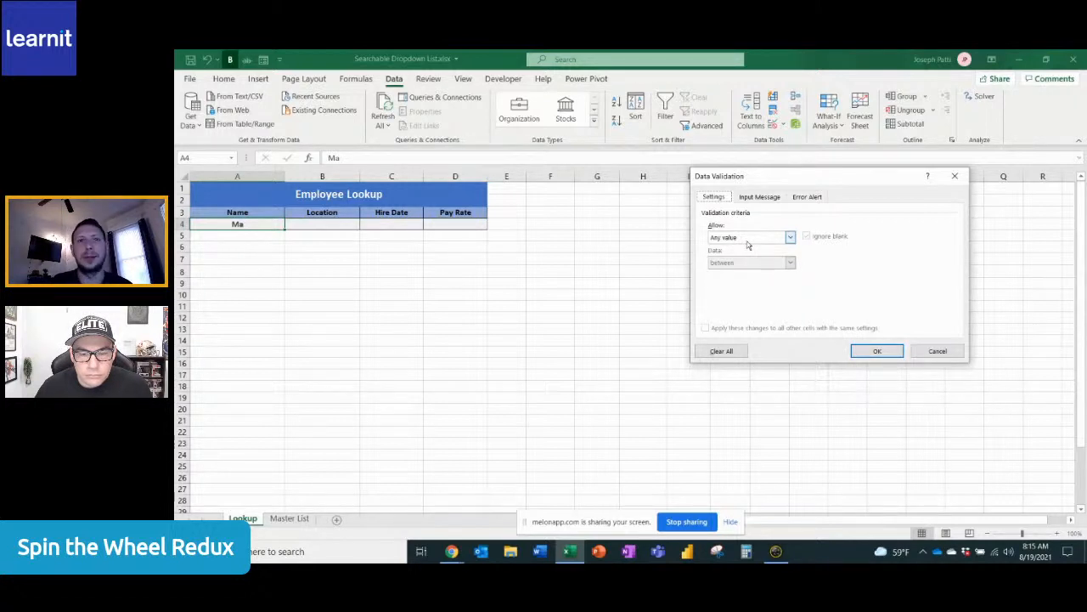
click(790, 238)
click(738, 273)
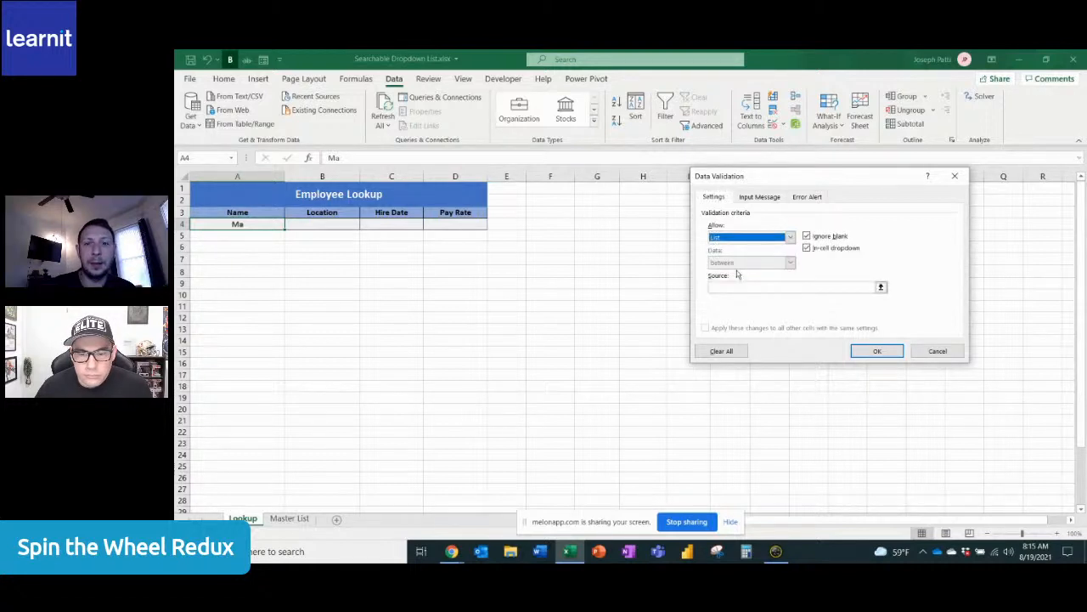
Set the validation list source to the spilled range ='Master List'!$J$4# and apply the rule
click(745, 288)
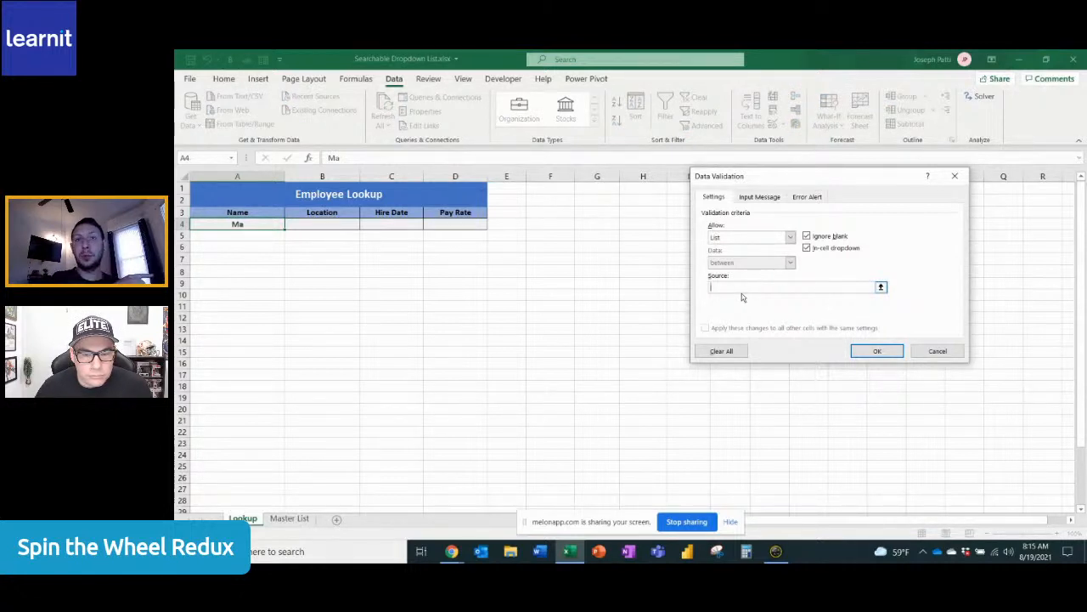
click(289, 518)
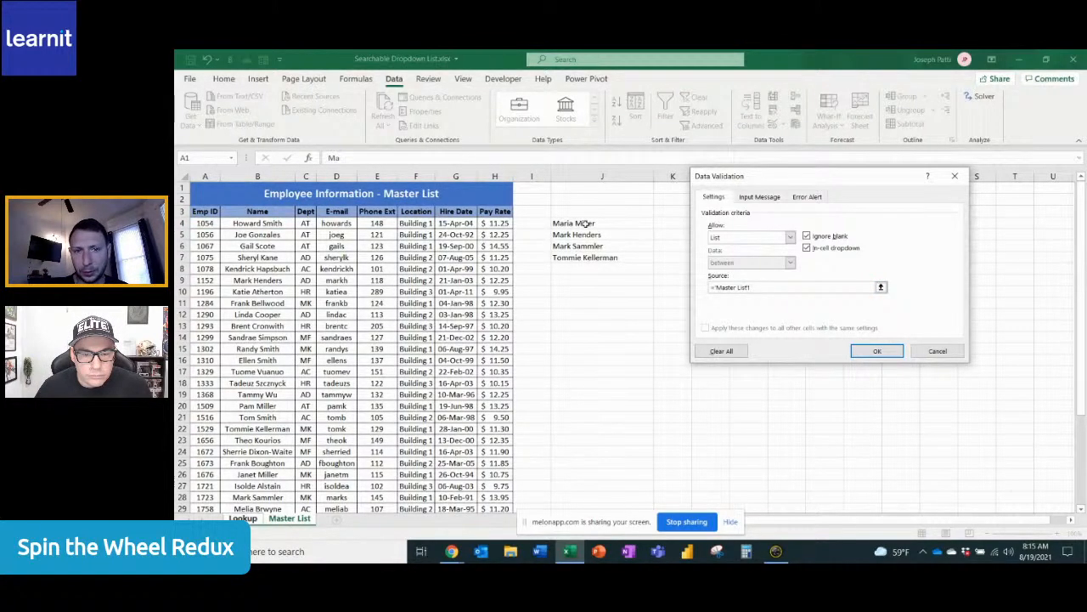
click(586, 222)
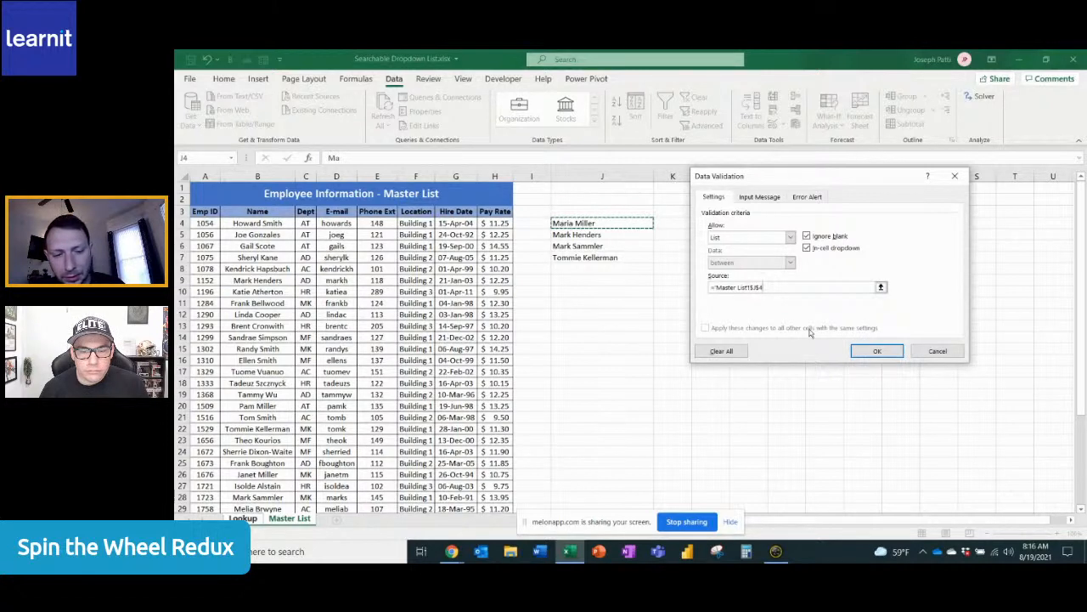
text(#)
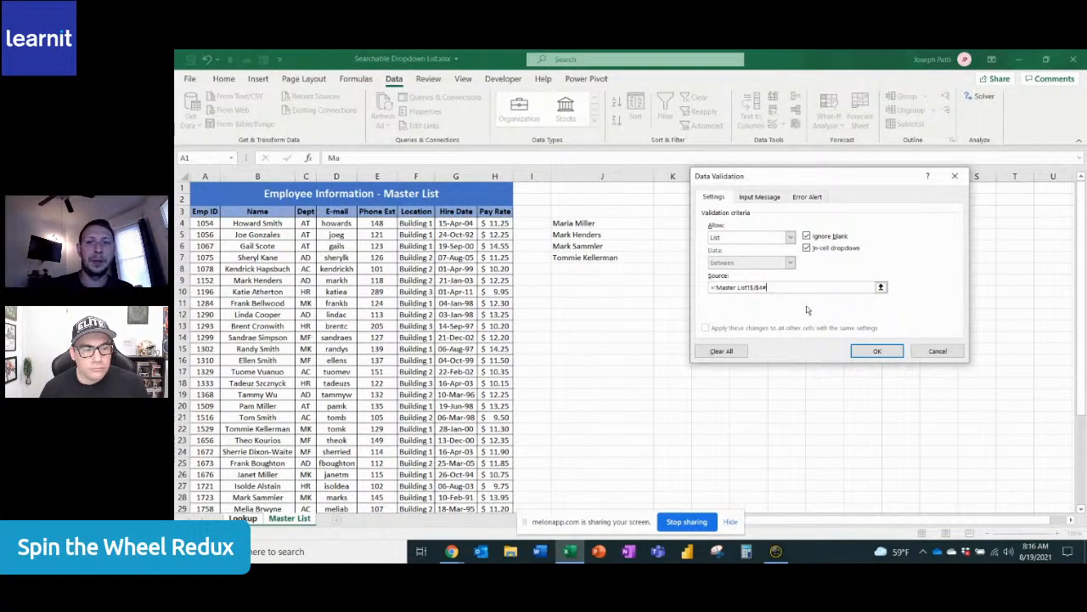
click(877, 353)
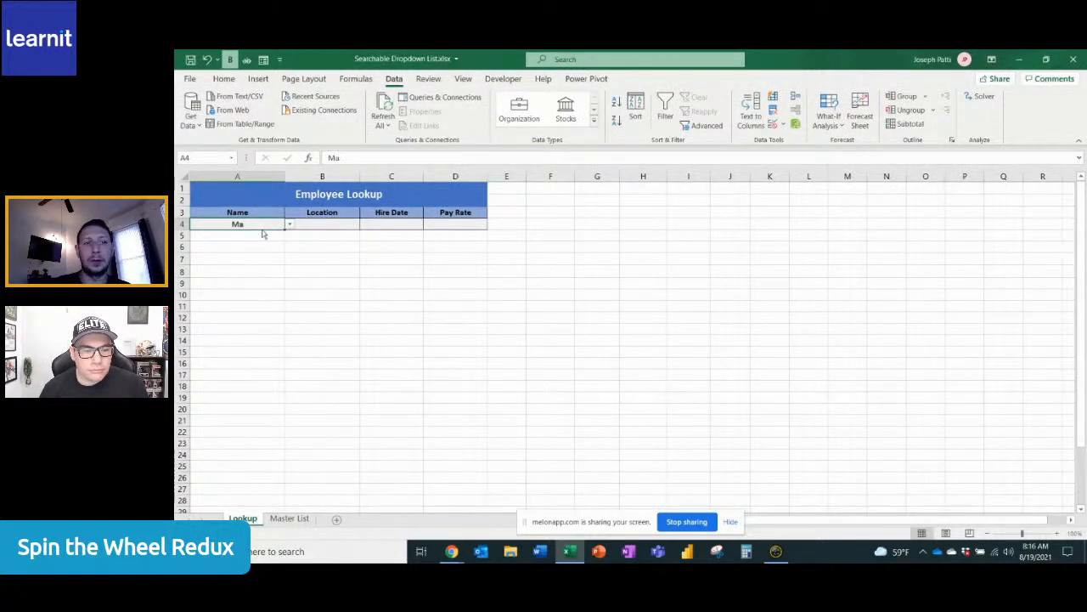
Try to enter "Jo" as the search text in Lookup cell A4
key(BackSpace)
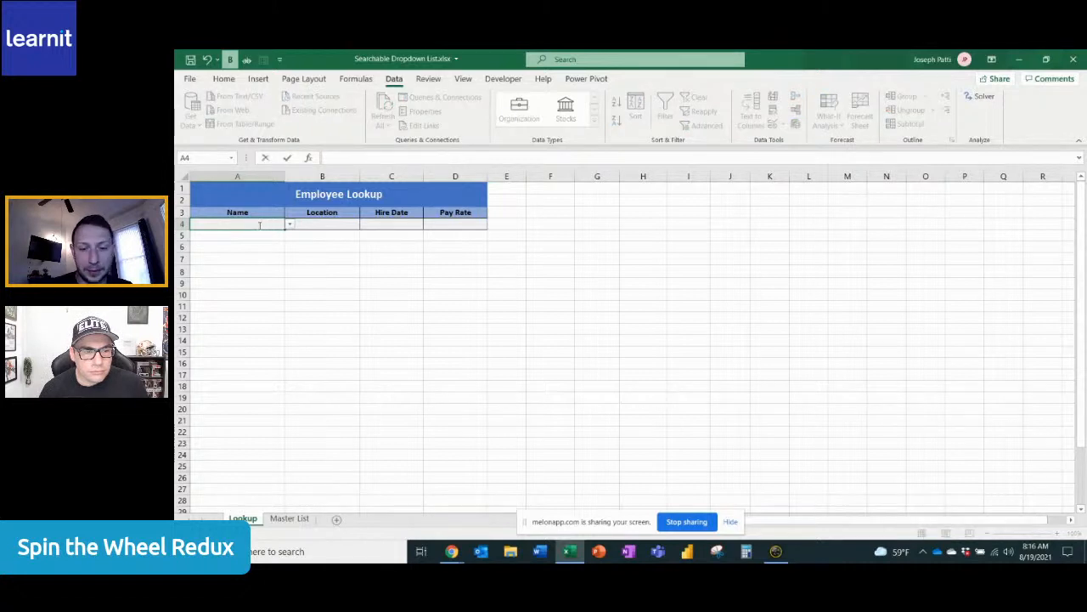
text(Jo)
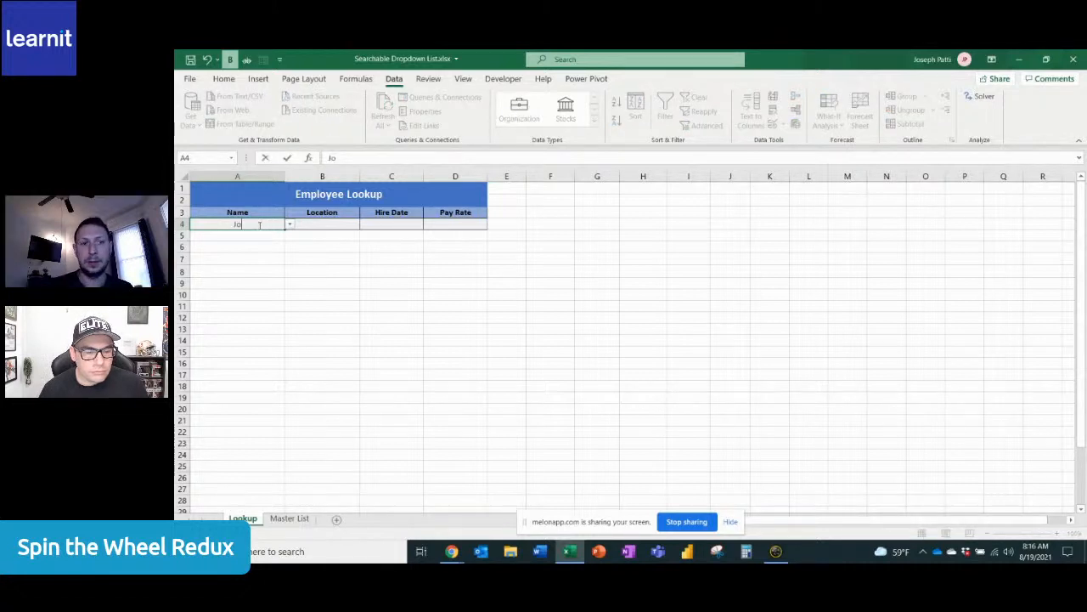
click(291, 227)
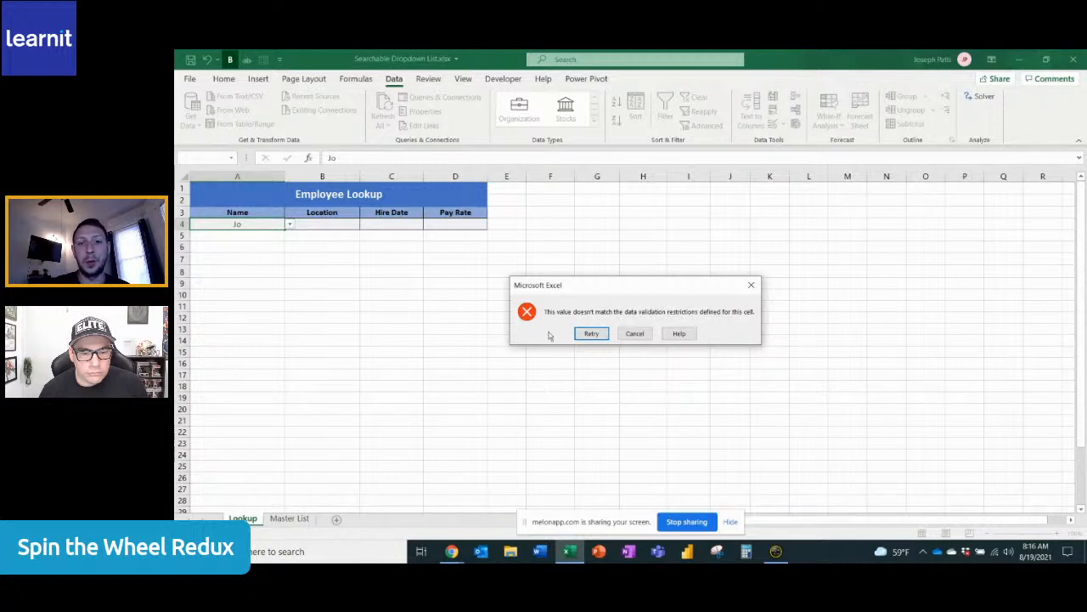
click(751, 285)
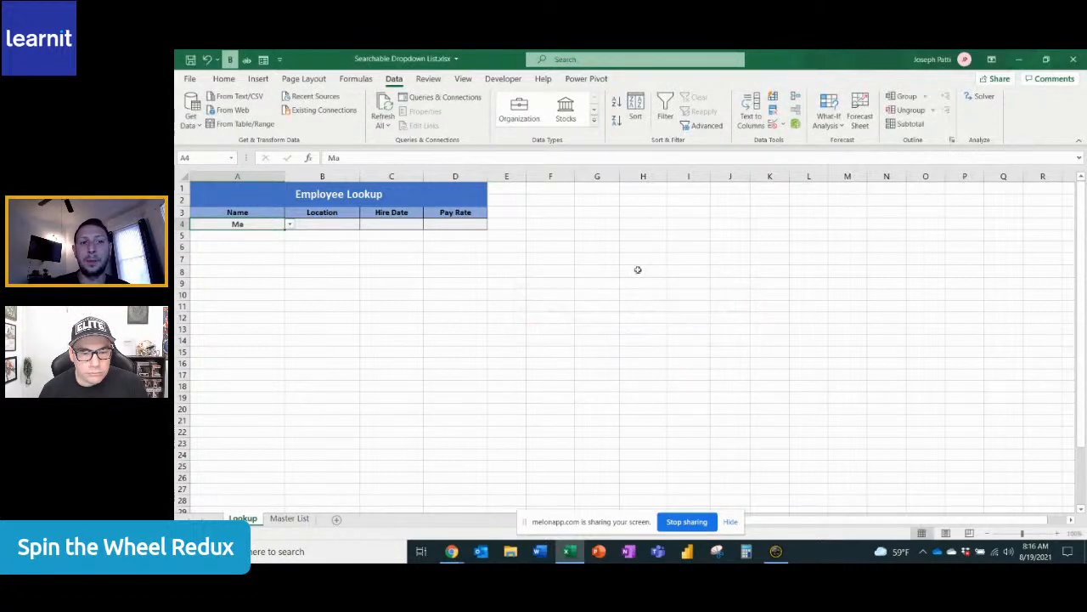
Turn off the error alert for invalid data in the data validation rule of cell A4
click(772, 126)
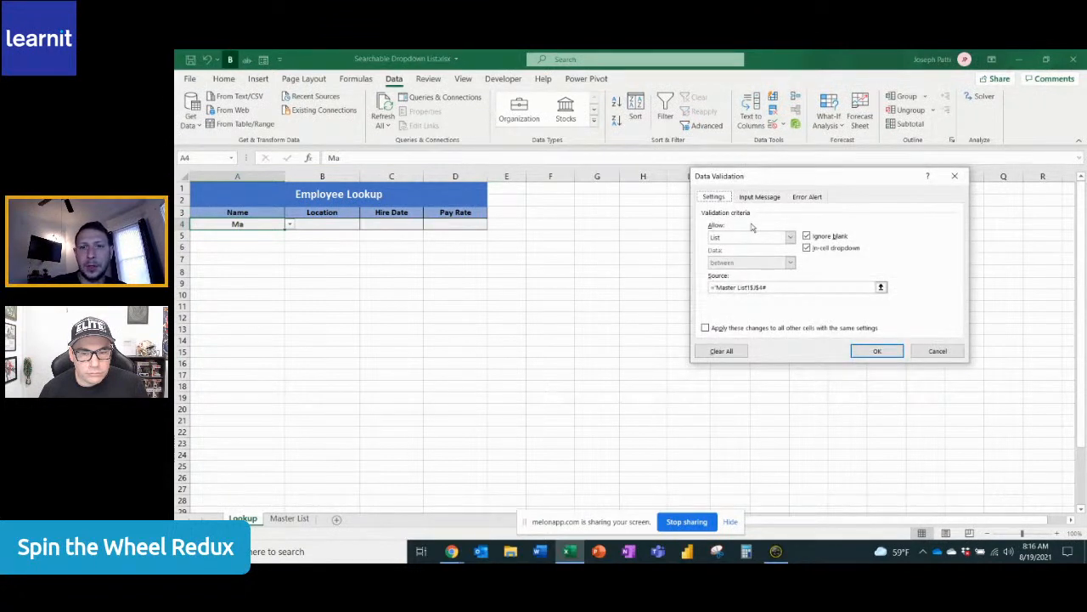
click(806, 197)
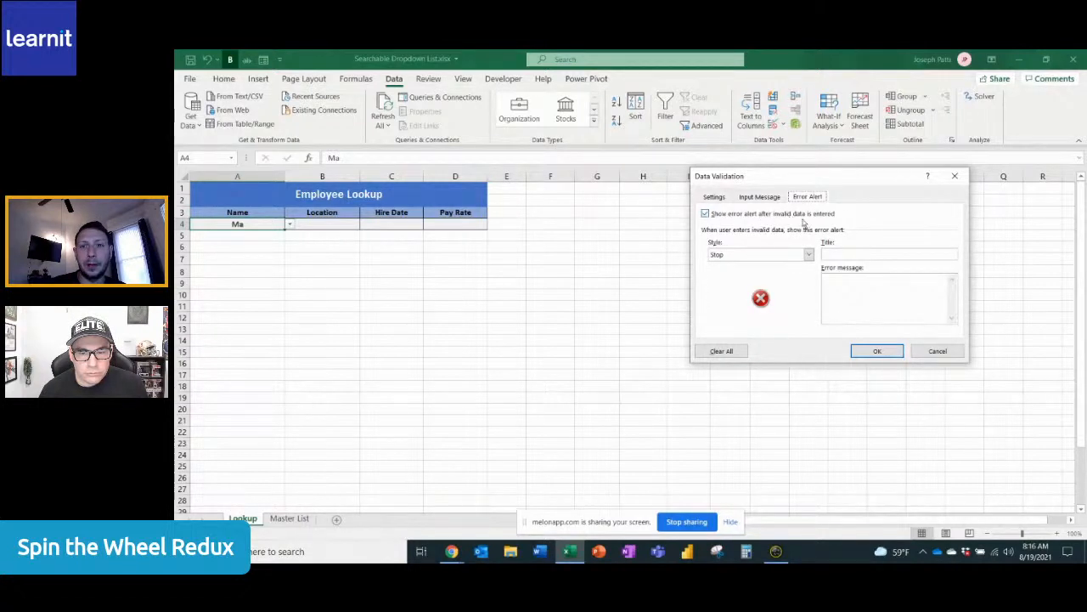
click(706, 214)
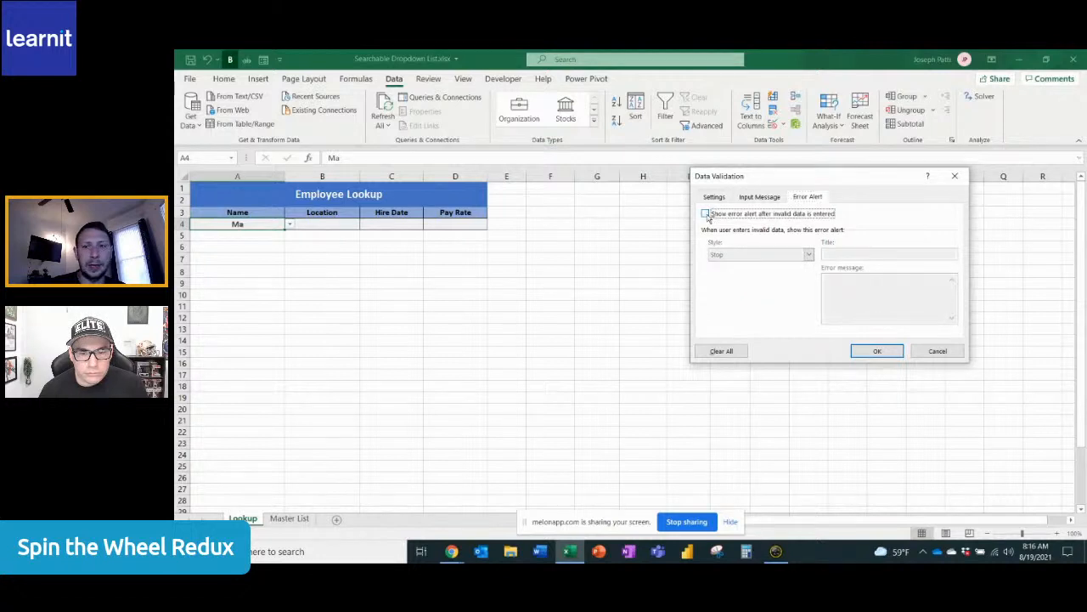
click(869, 350)
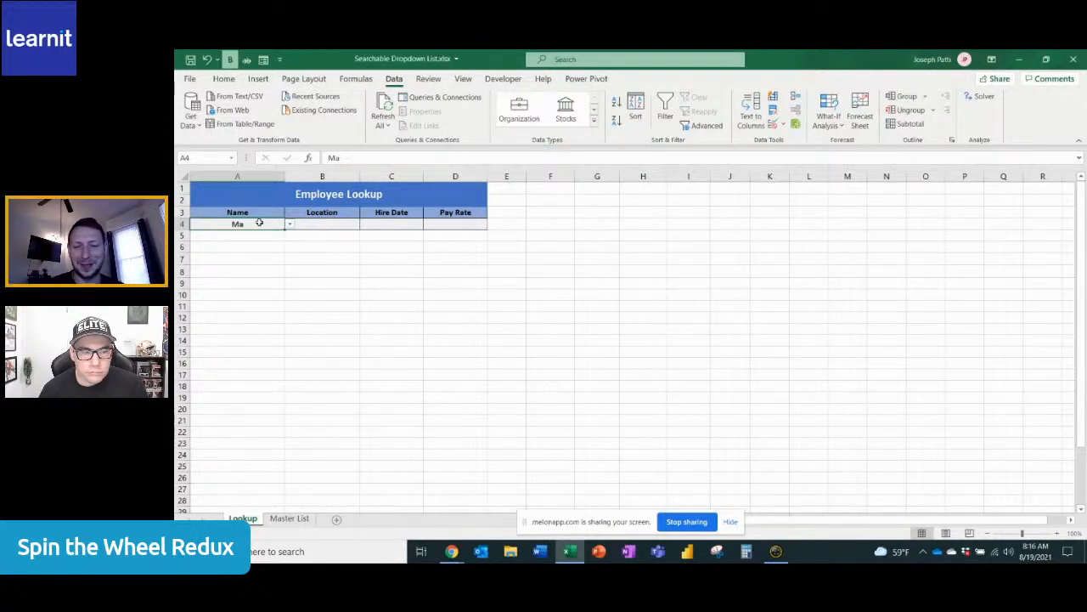
Test the searchable drop-down in cell A4 with the search text "mill" and with "Jo", opening the list for each
key(BackSpace)
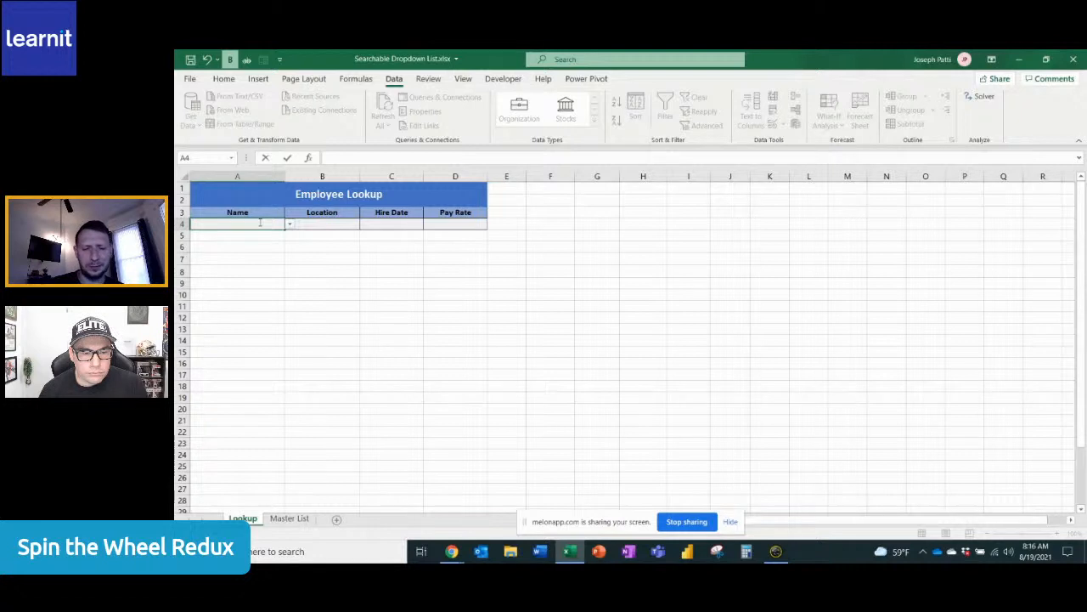
text(mill)
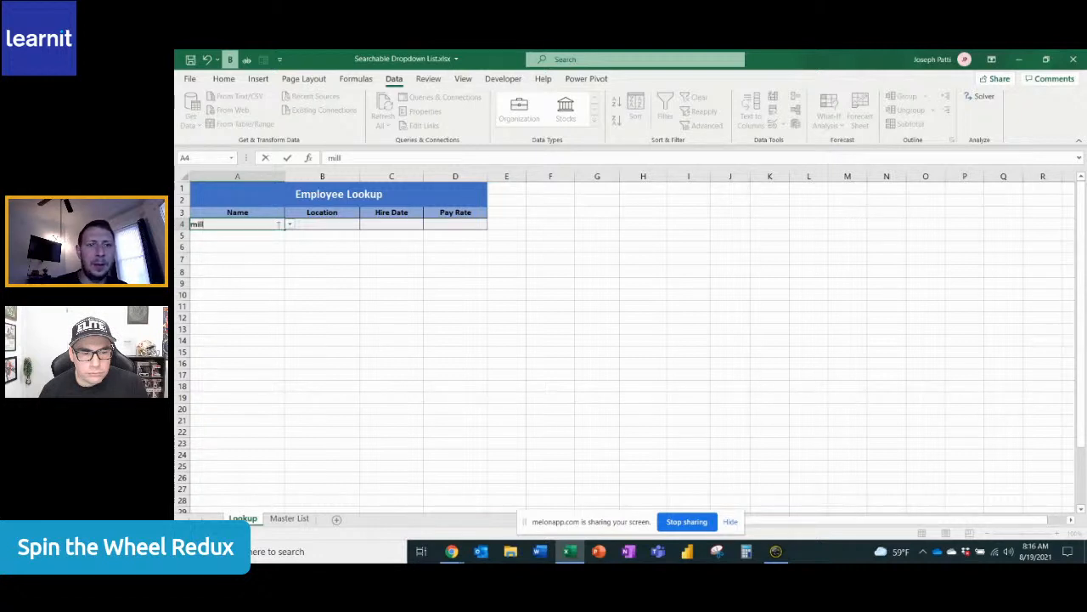
click(290, 224)
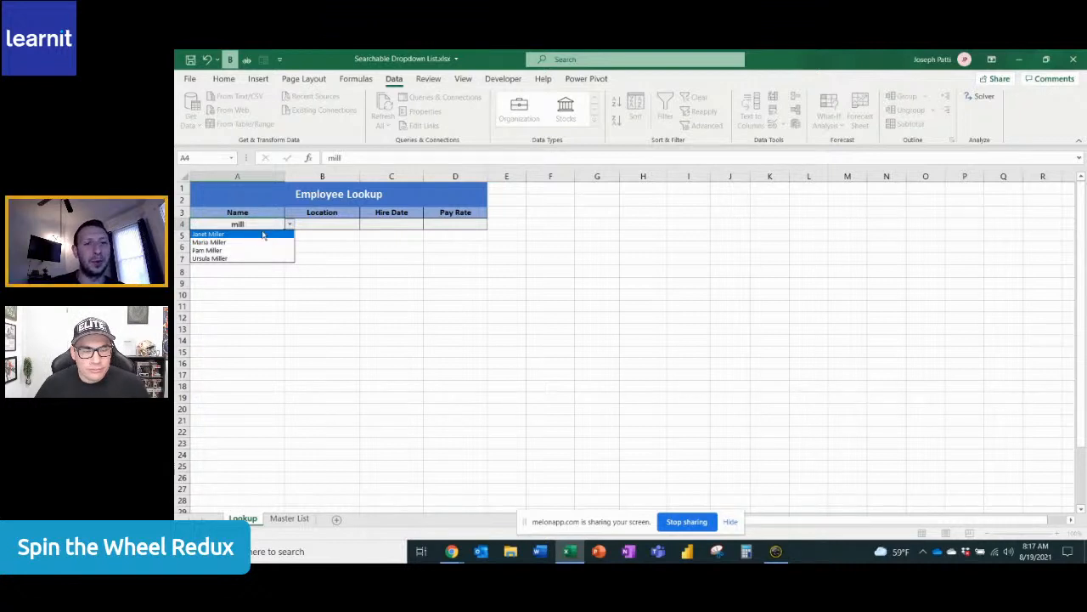
click(259, 224)
key(BackSpace)
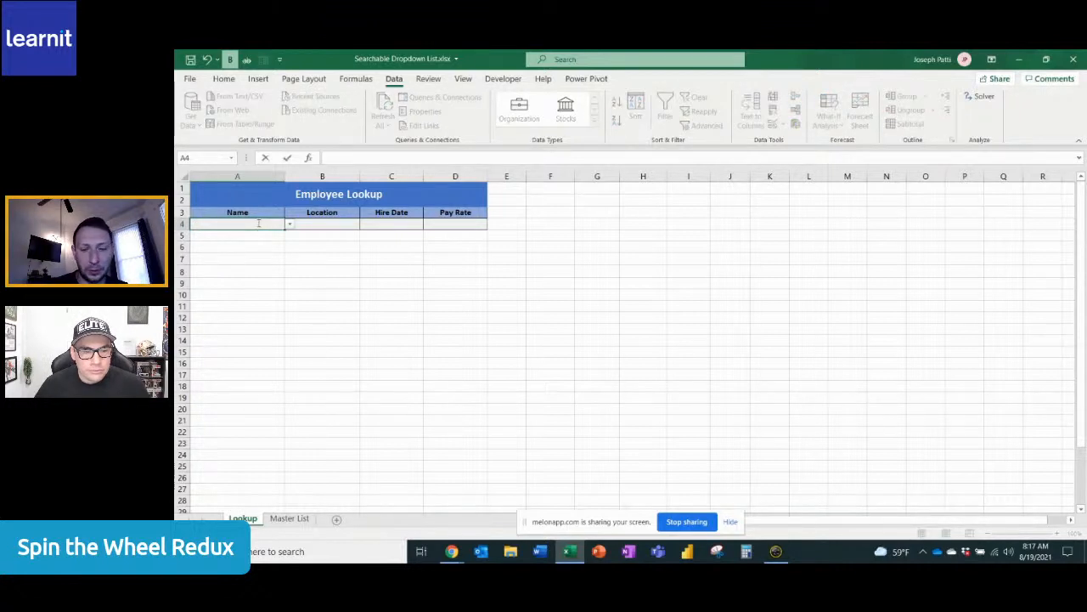
text(Jo)
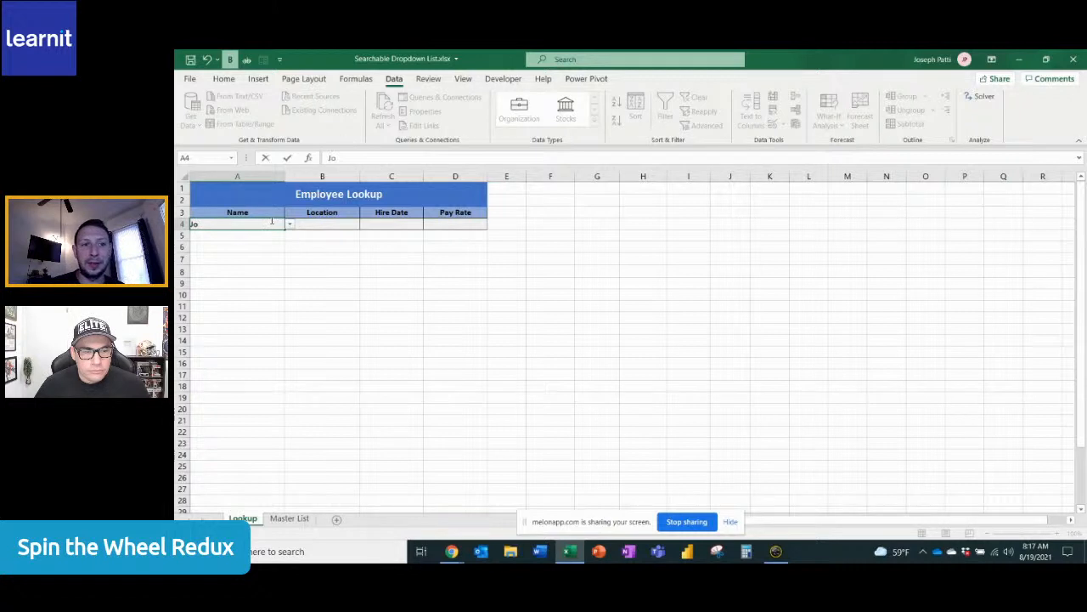
click(290, 224)
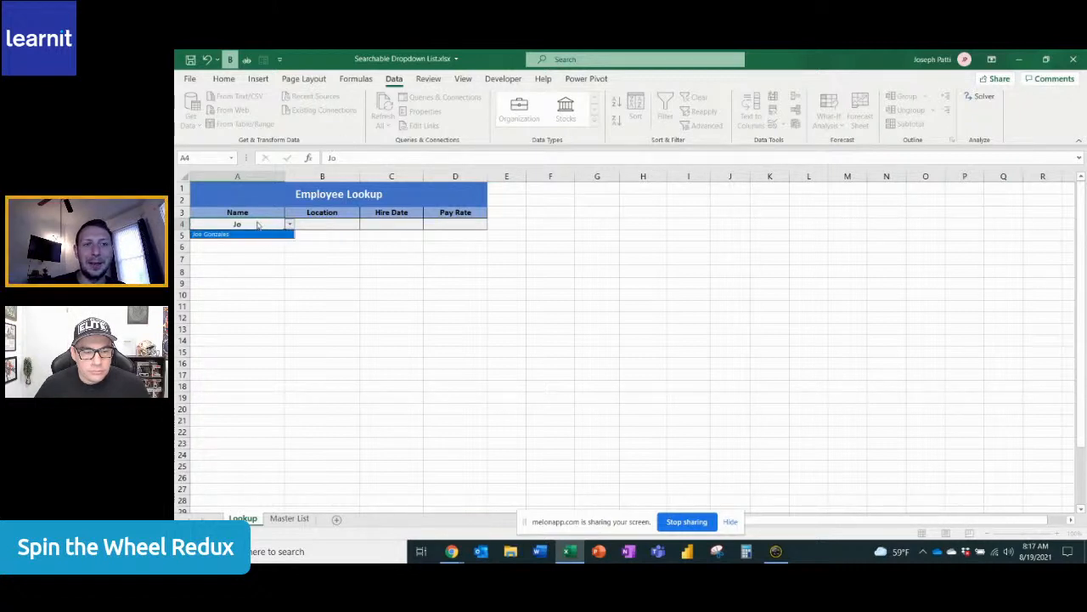
Enter "ma" as the search text in cell A4 and choose the second matching name from its drop-down list
click(255, 222)
key(BackSpace)
text(ma)
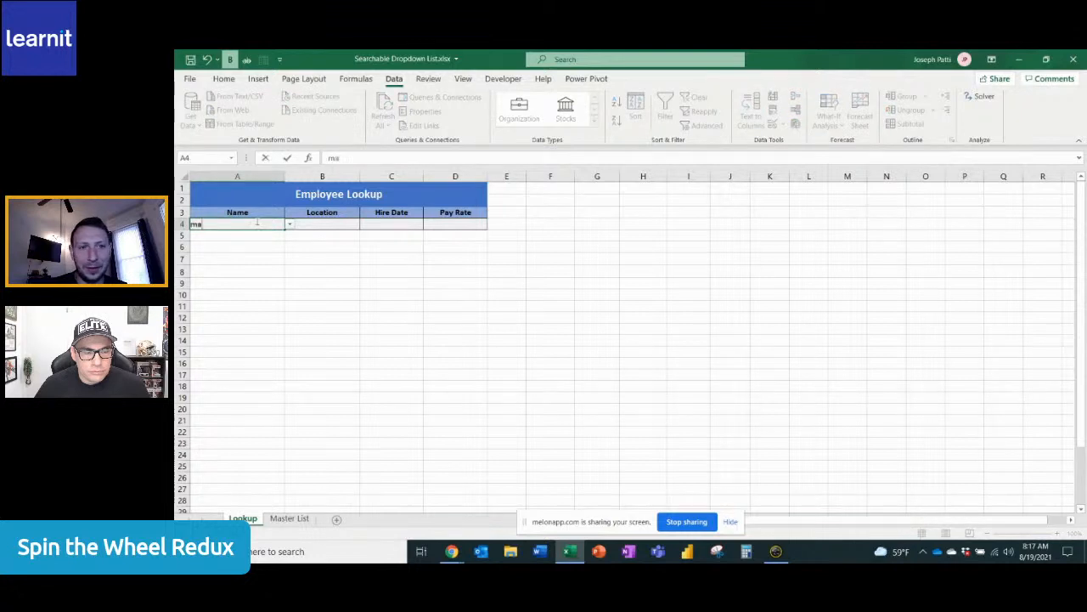
click(289, 223)
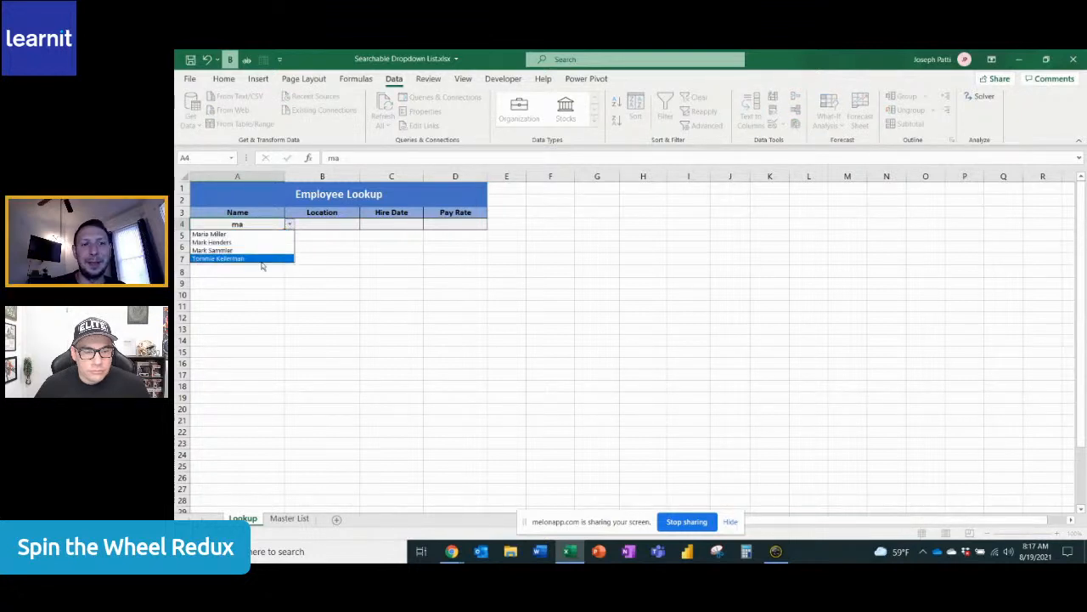
click(351, 265)
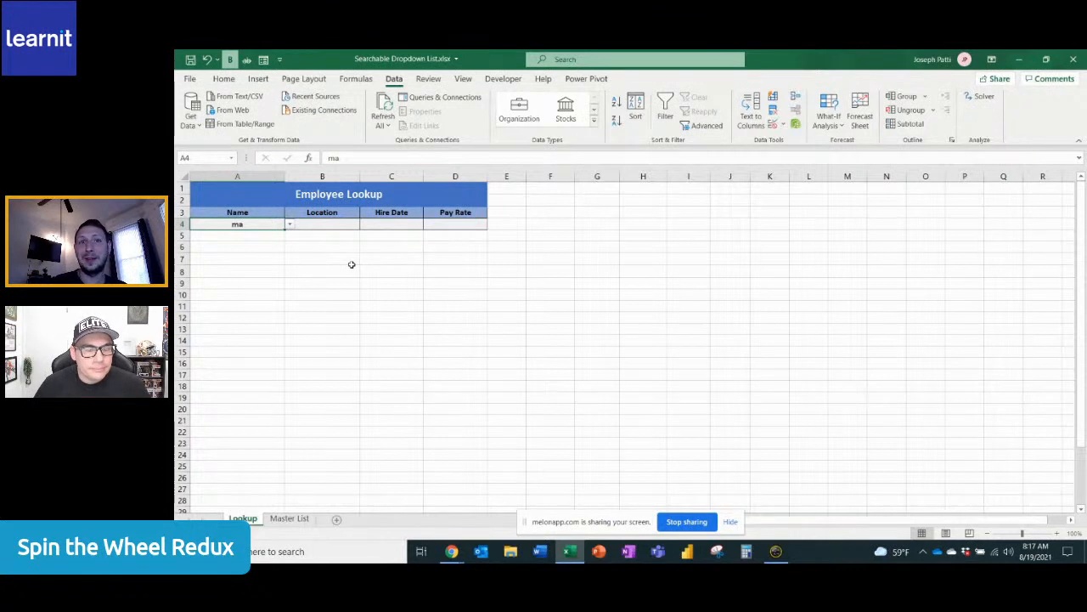
click(290, 224)
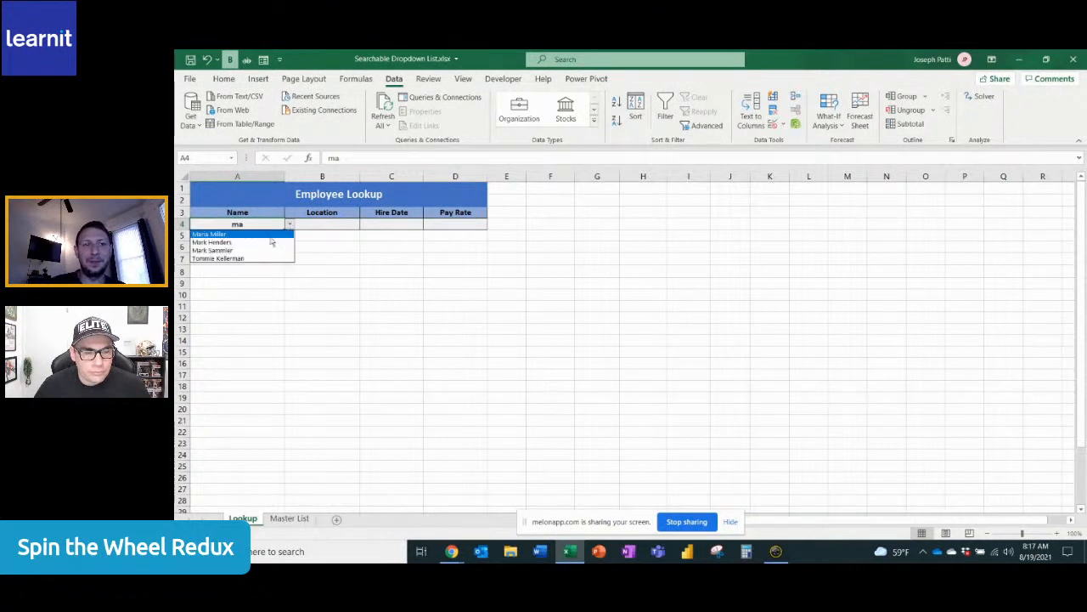
click(264, 244)
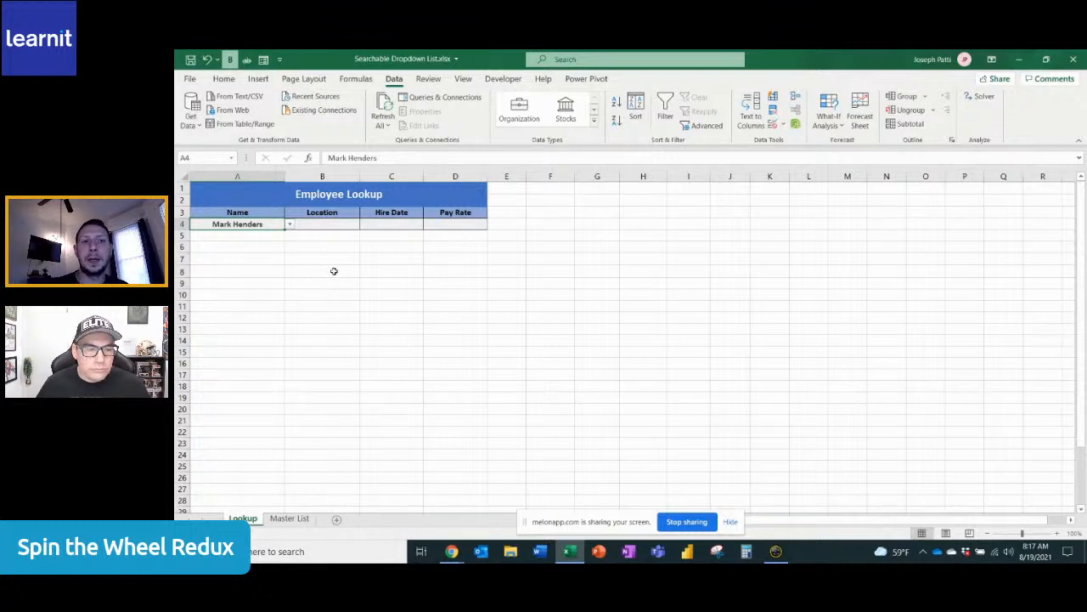
Start an XLOOKUP formula in Location cell B4 with A4 as the lookup value
click(340, 226)
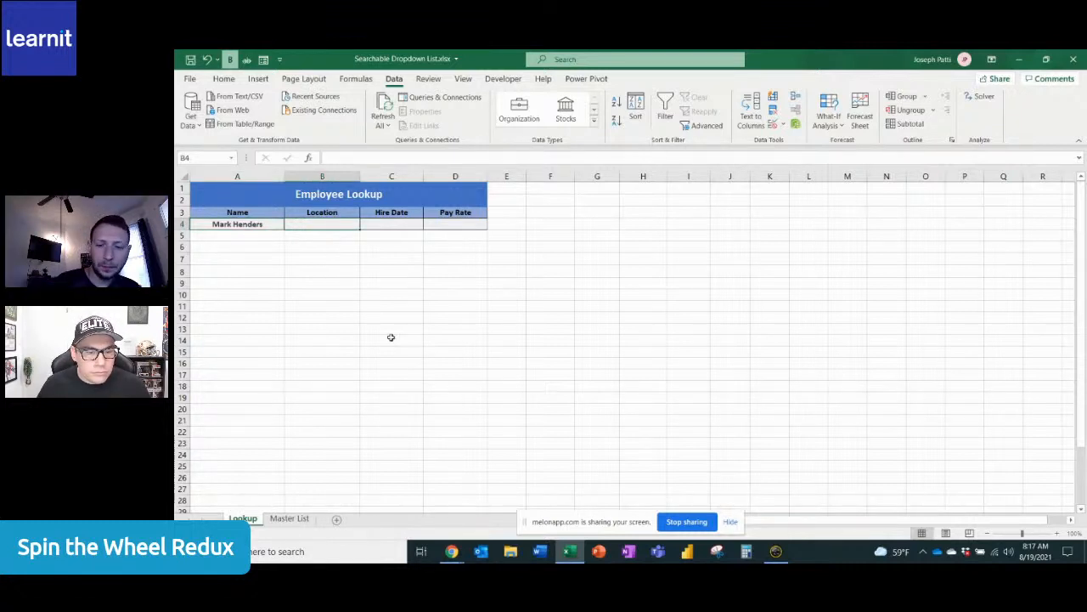
text(=)
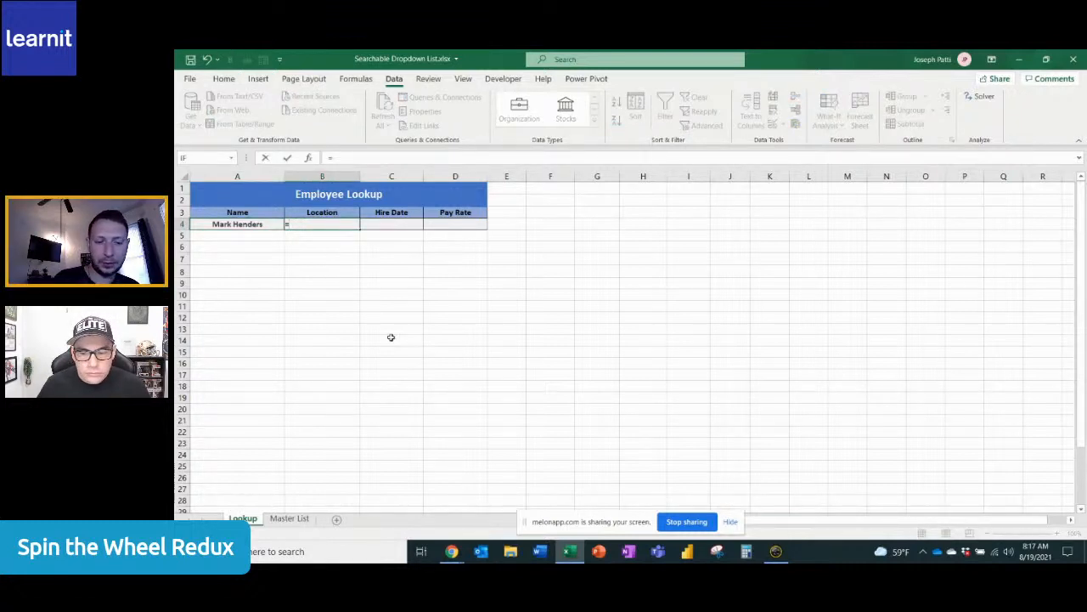
text(xl)
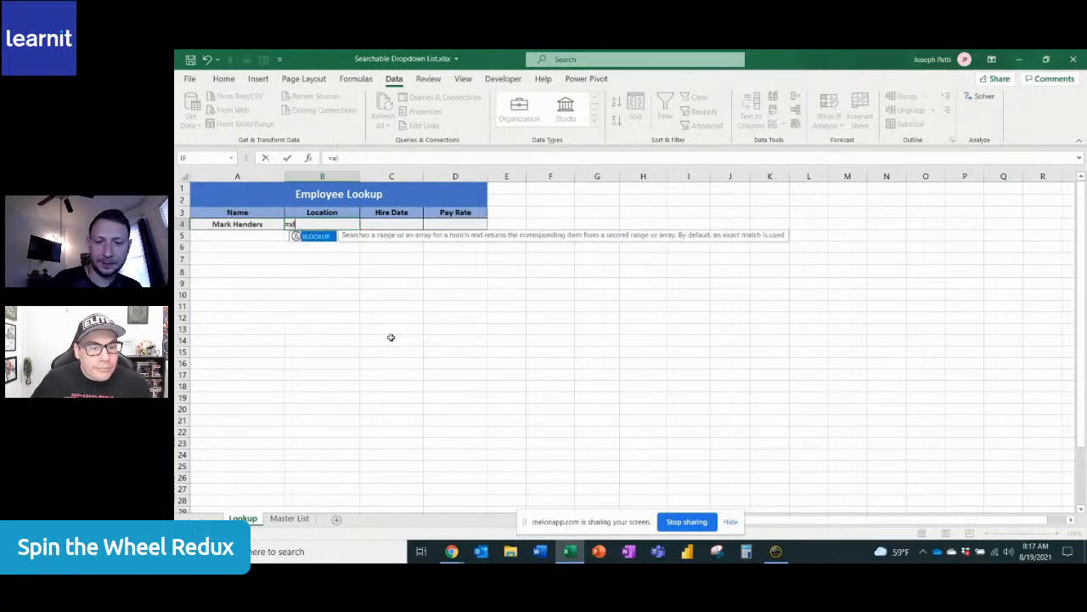
text(ookup)
key(Tab)
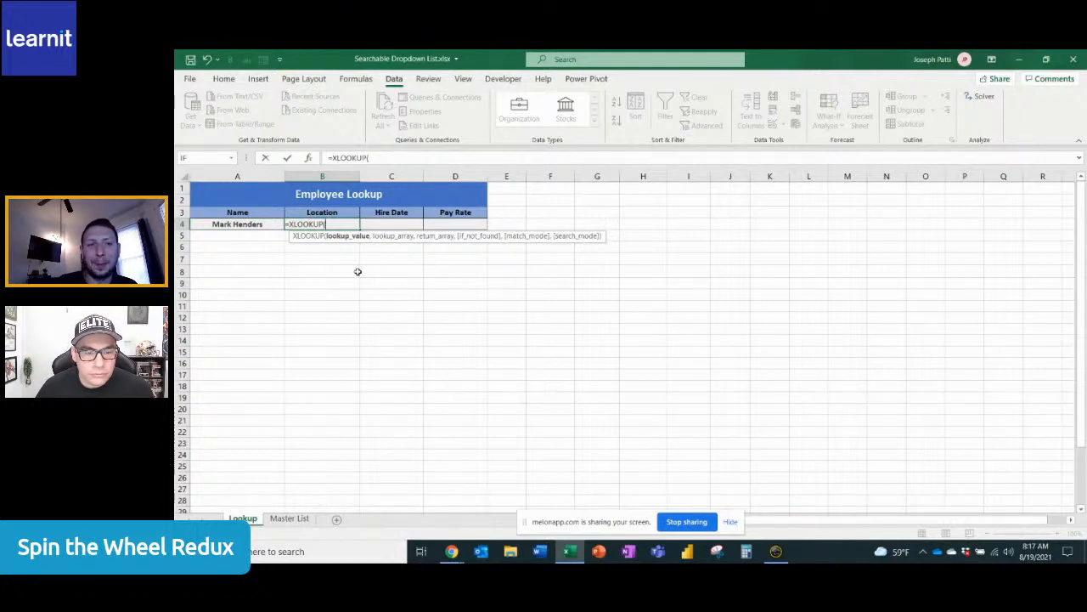
click(246, 224)
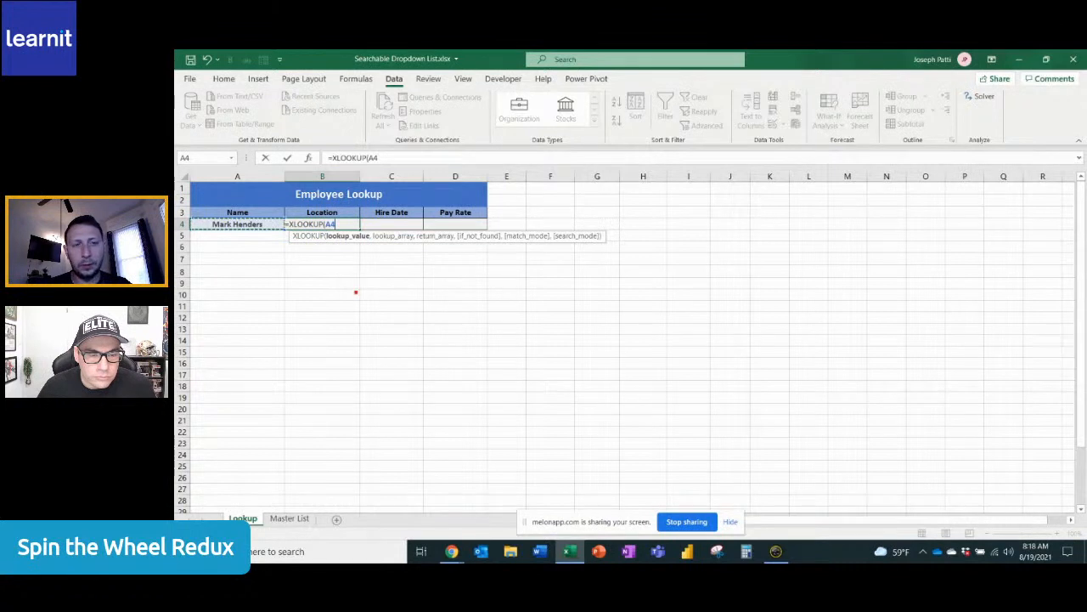
mouse_move(330, 236)
mouse_down()
mouse_move(332, 311)
mouse_move(384, 364)
mouse_up()
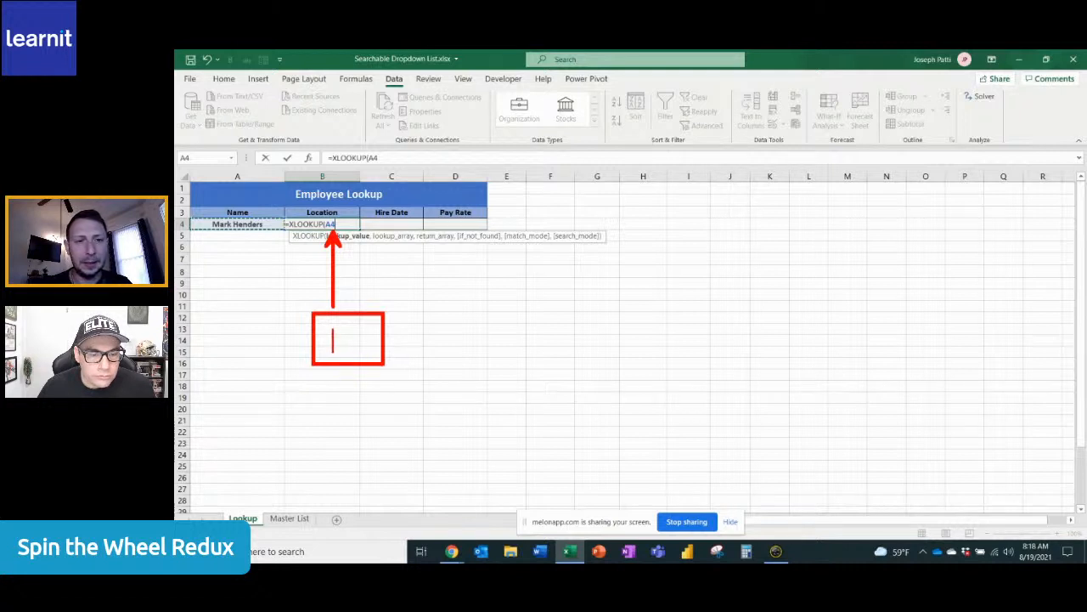
text(F)
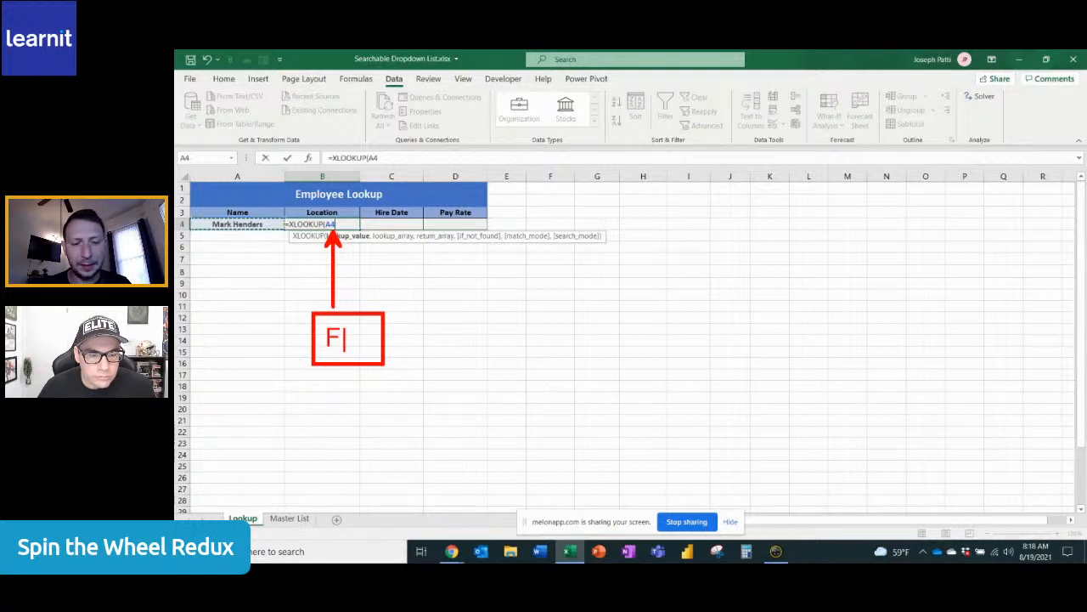
key(BackSpace)
text(f4)
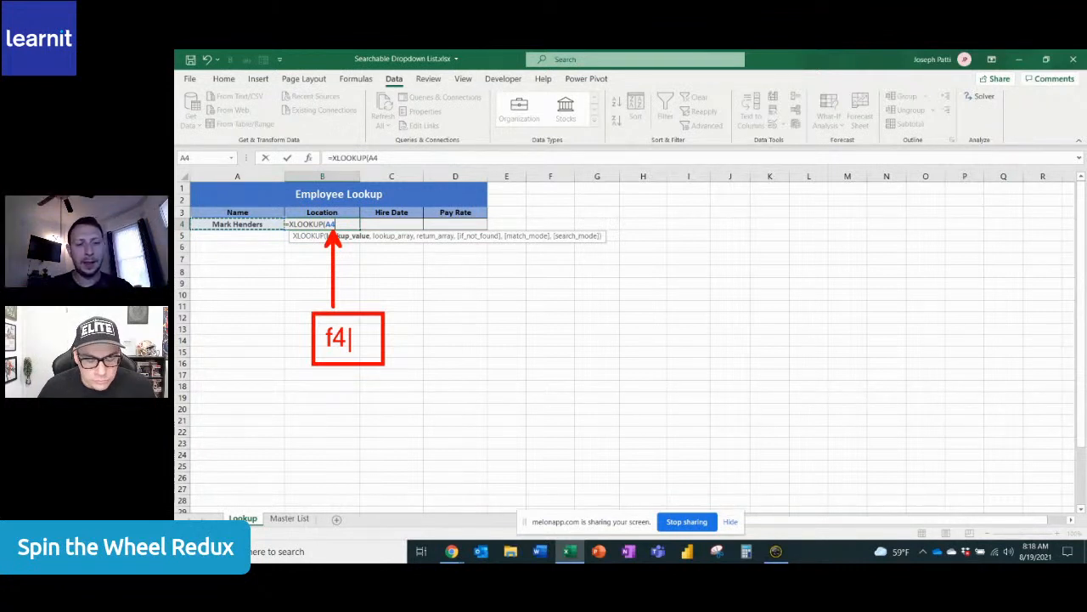
key(Escape)
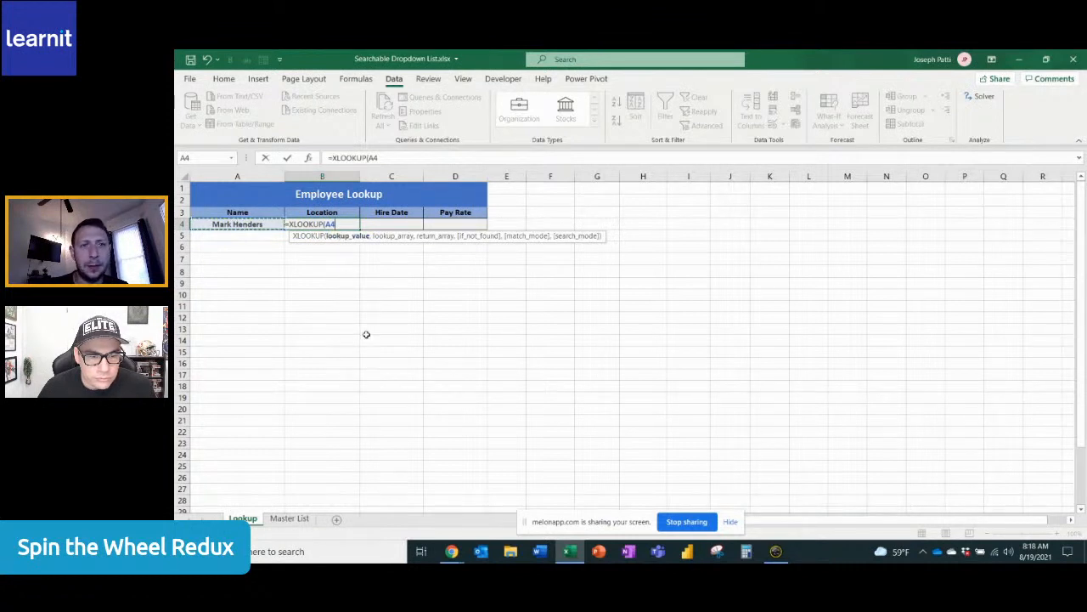
Make the XLOOKUP lookup value absolute as $A$4 and use the Master List names in B4:B40 as the lookup array
key(F4)
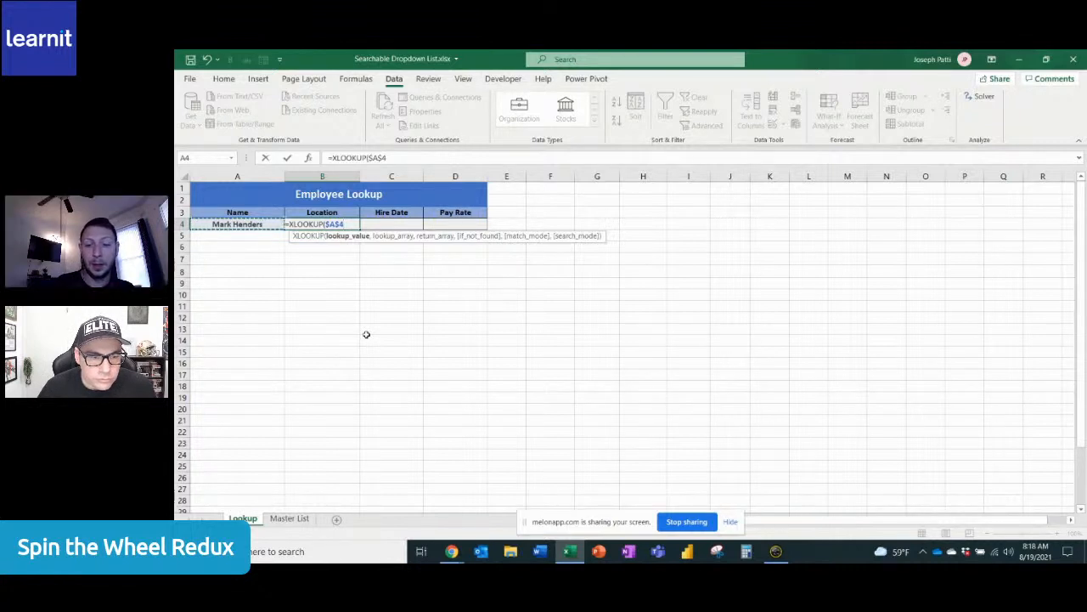
text(,)
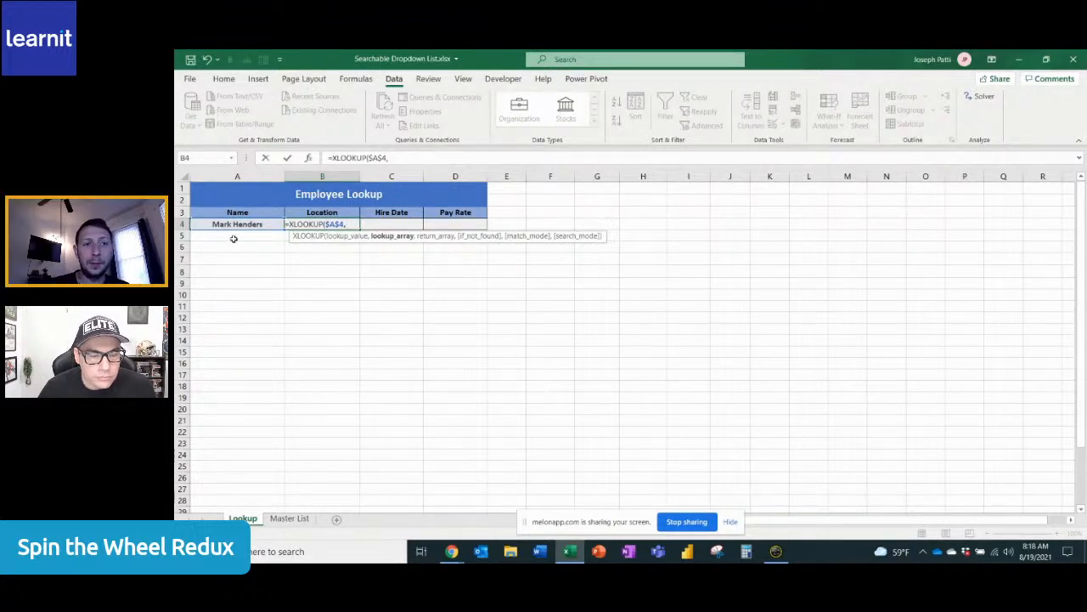
click(289, 518)
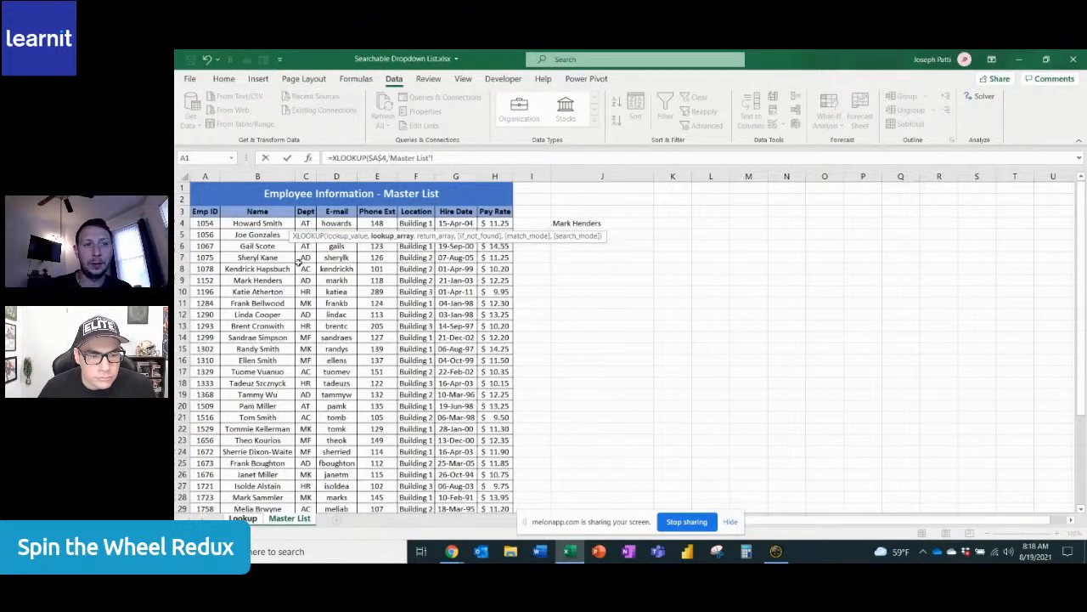
click(267, 223)
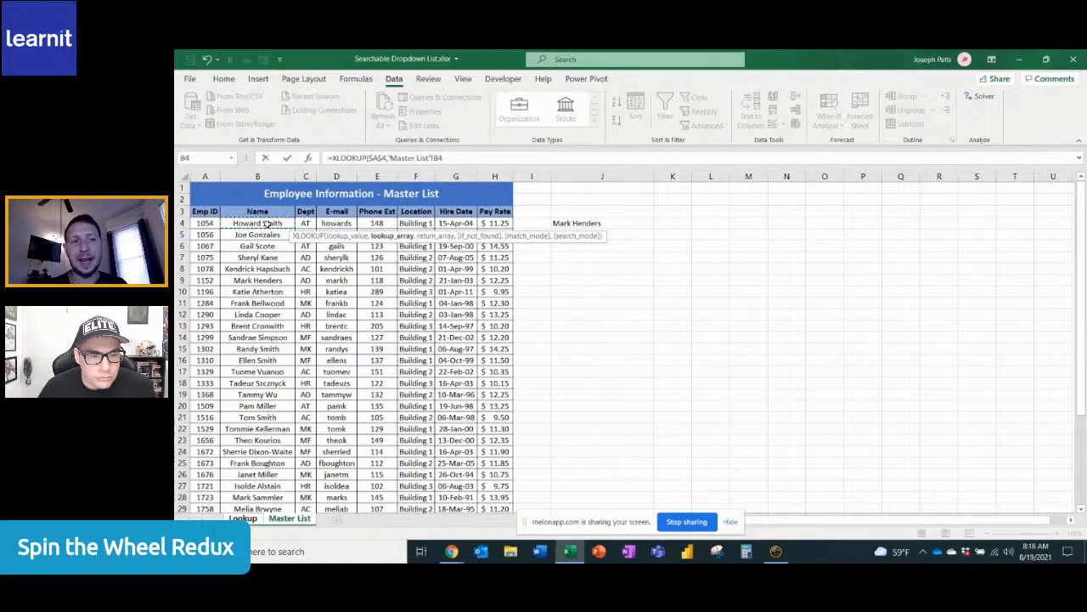
key(ctrl+shift+Down)
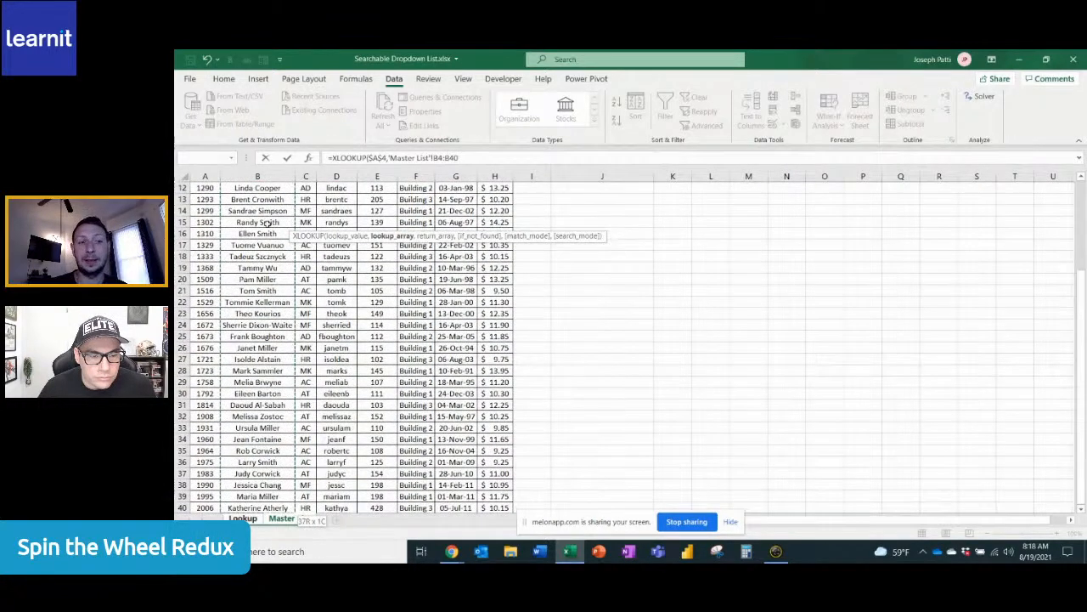
scroll(266, 224, up, 4)
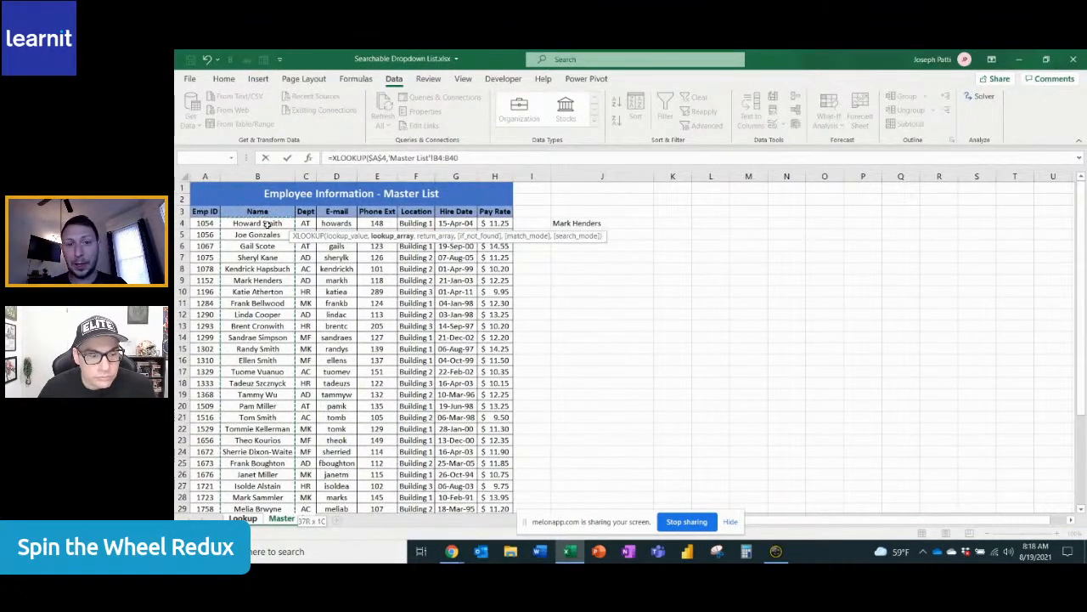
text(,)
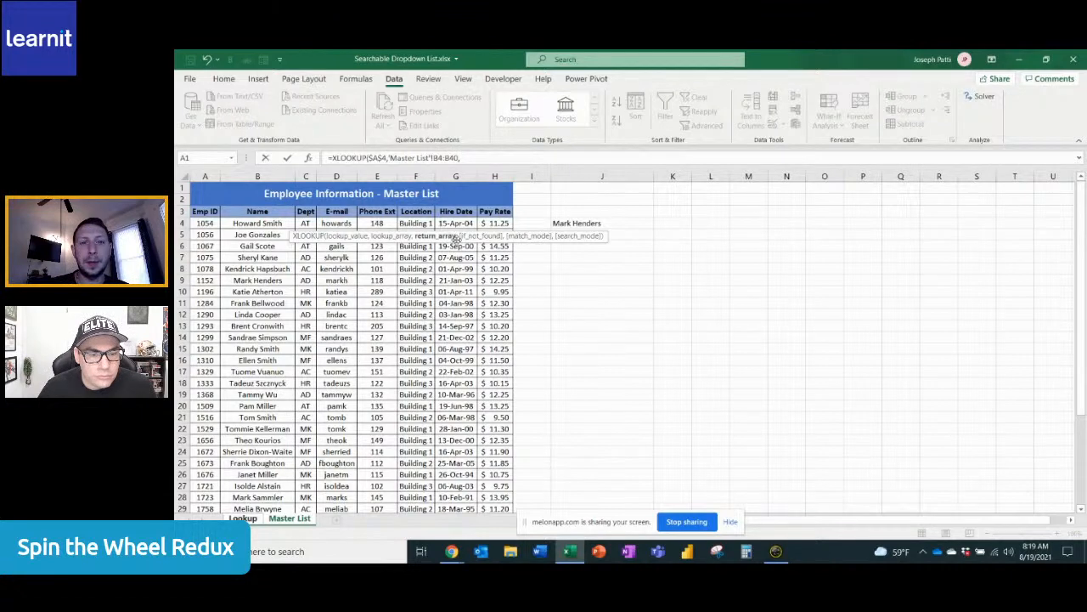
Use the Master List locations in F4:F40 as the return array and complete the XLOOKUP formula
drag(456, 238, 769, 246)
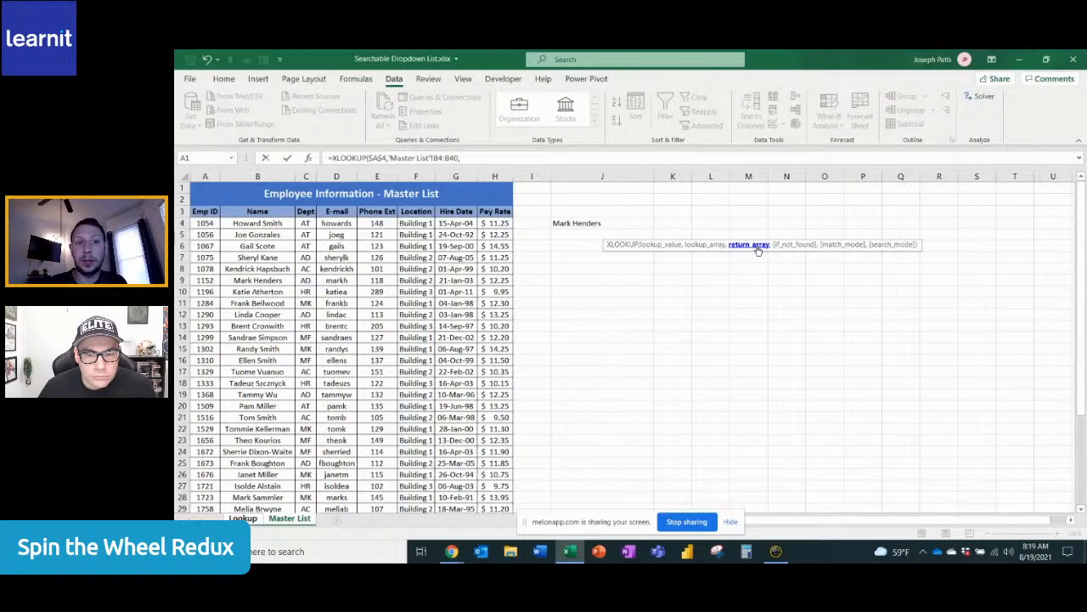
click(414, 223)
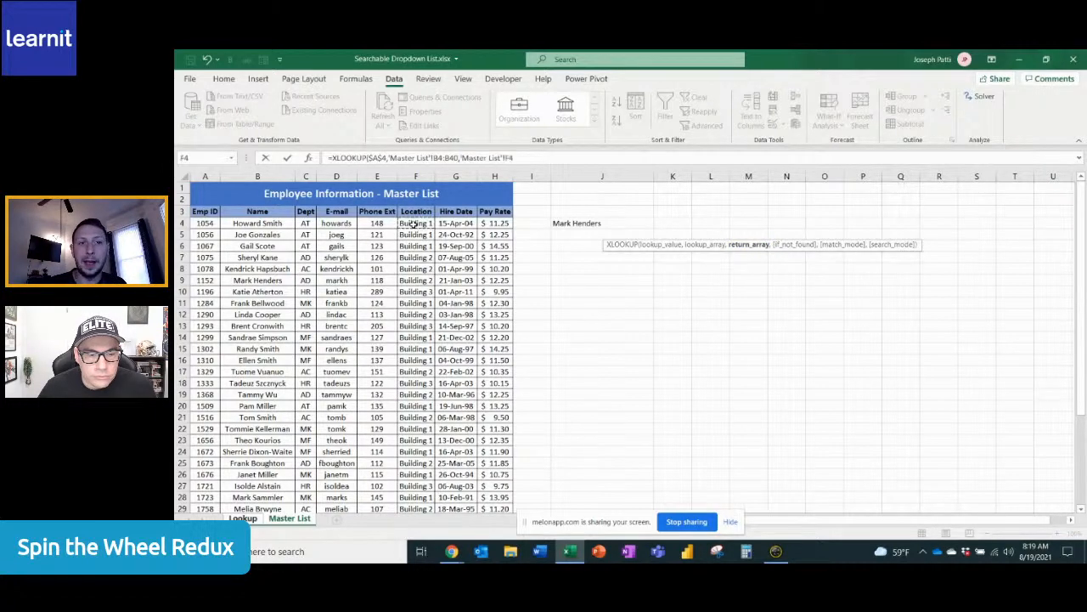
key(ctrl+shift+Down)
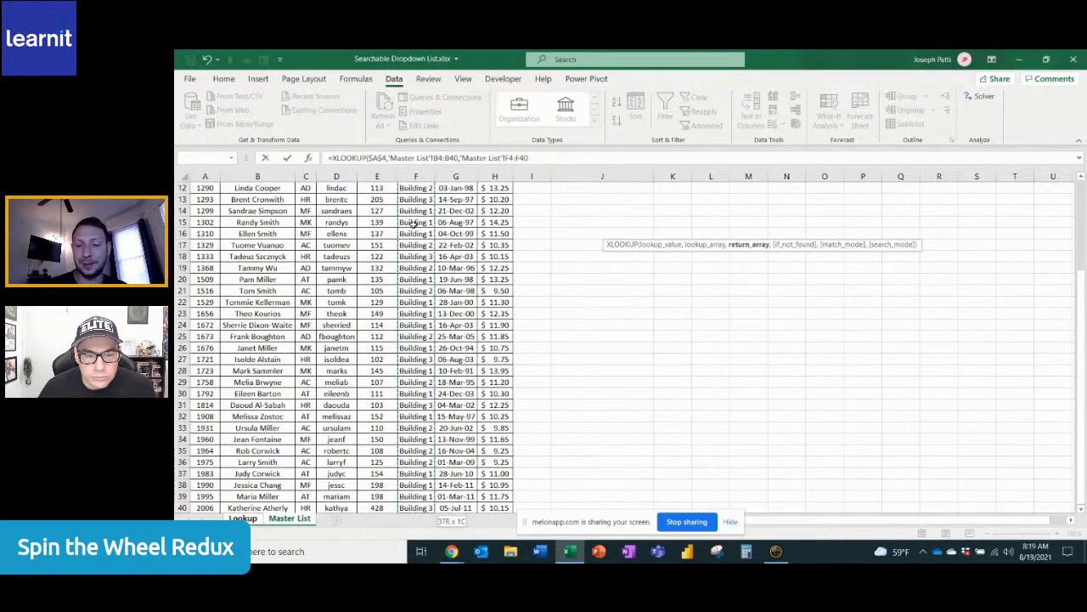
key(Return)
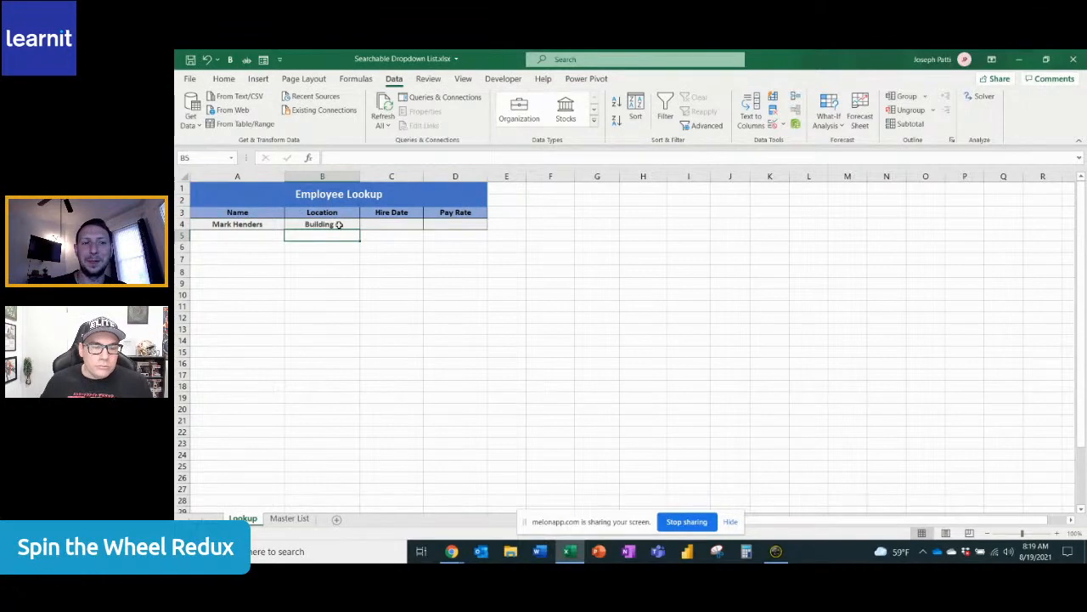
Check the chosen employee's location on the Master List sheet against the lookup result, and return to the Lookup sheet
click(289, 519)
scroll(276, 415, down, 2)
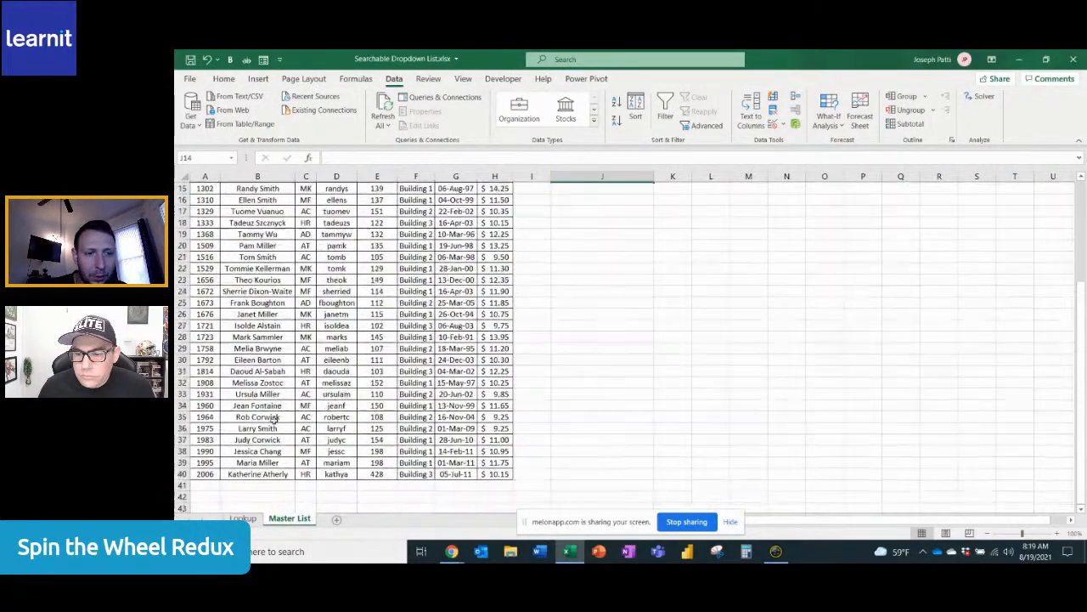
scroll(275, 418, up, 4)
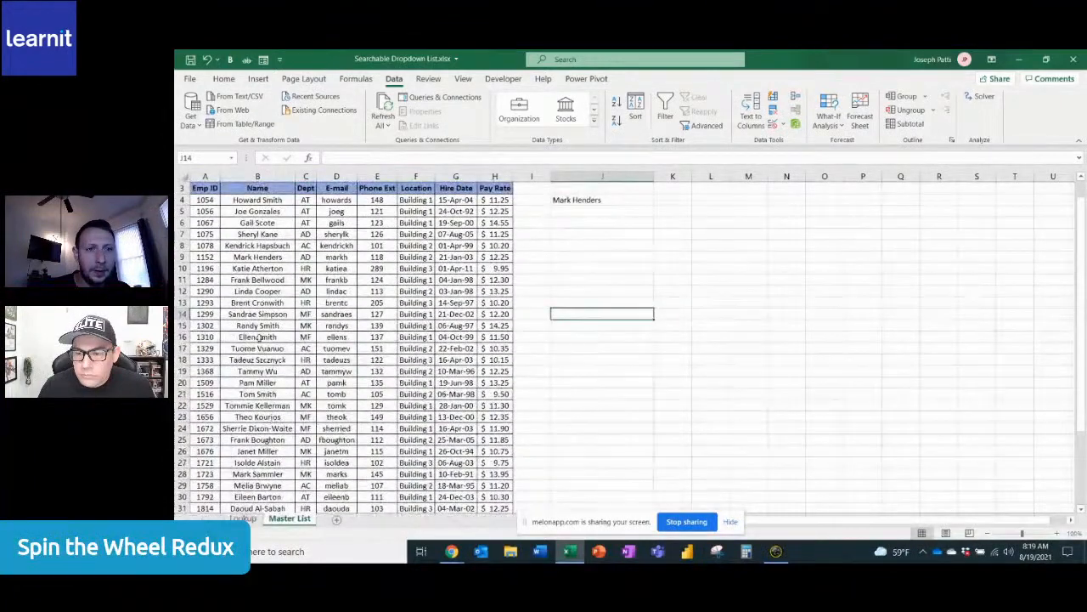
click(257, 257)
click(425, 257)
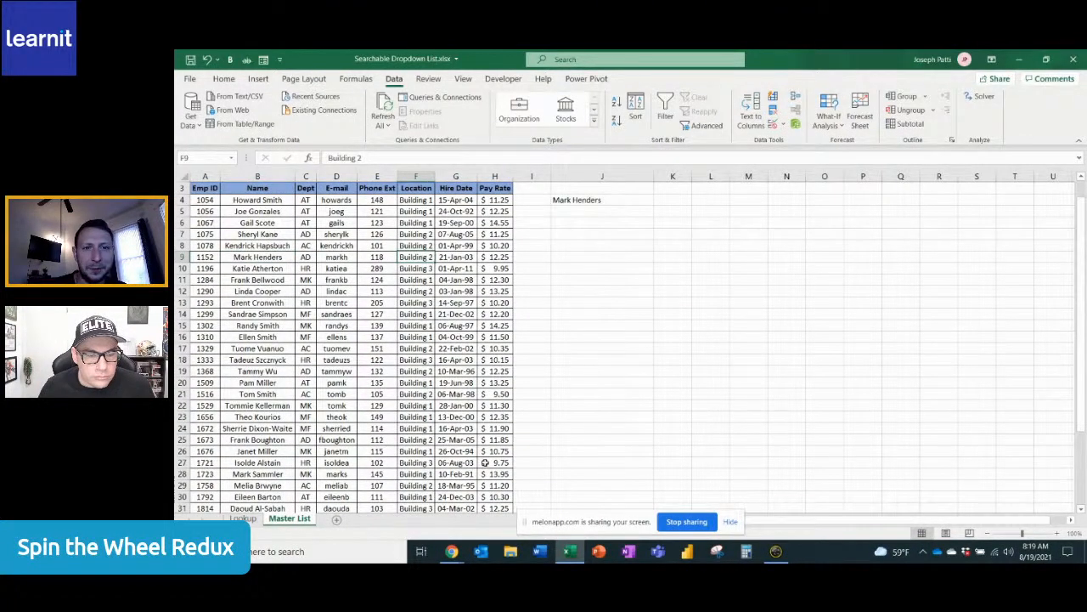
click(243, 519)
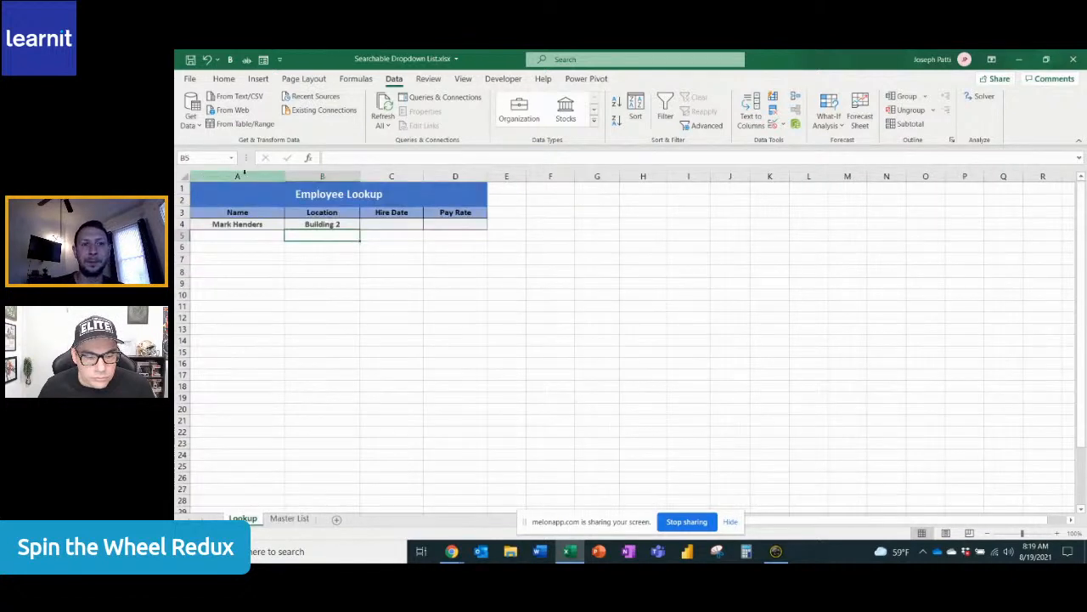
Test the location lookup by choosing the third match for "mill" in cell A4, and by entering only the search text "mill"
click(263, 224)
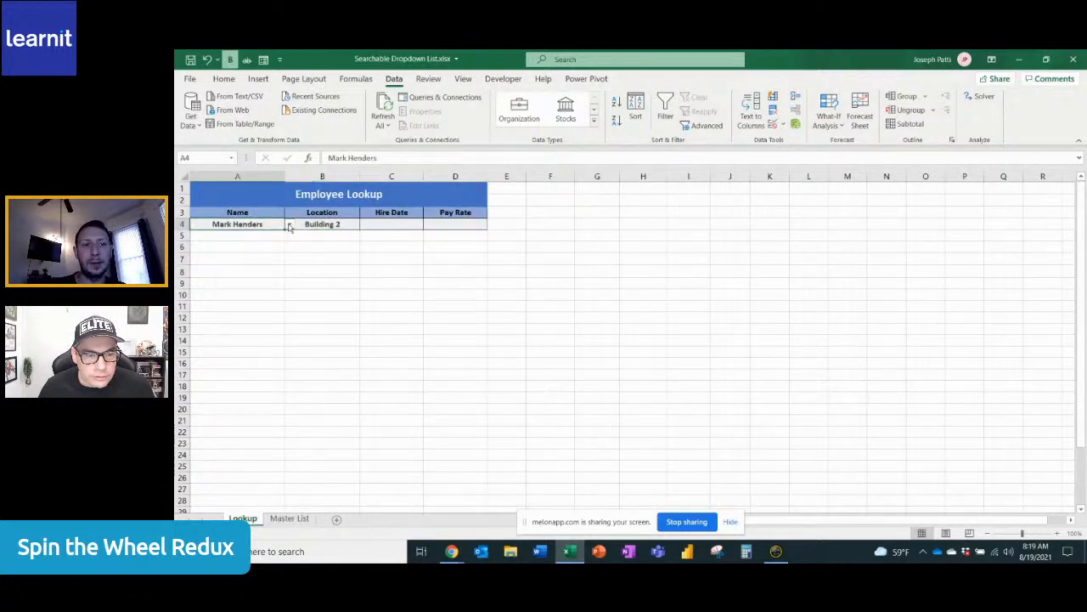
text(mill)
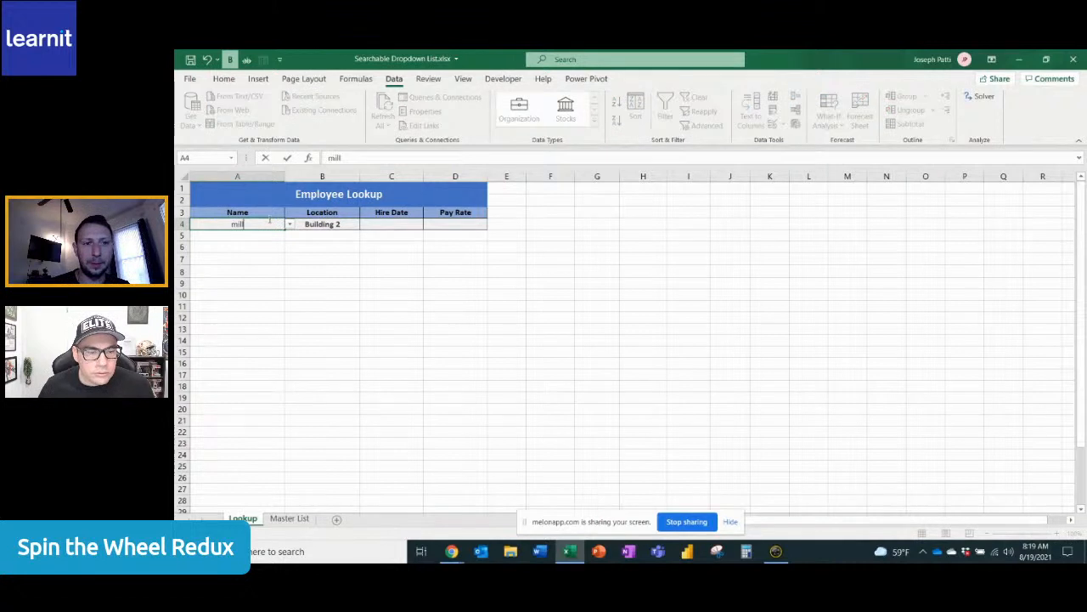
click(290, 224)
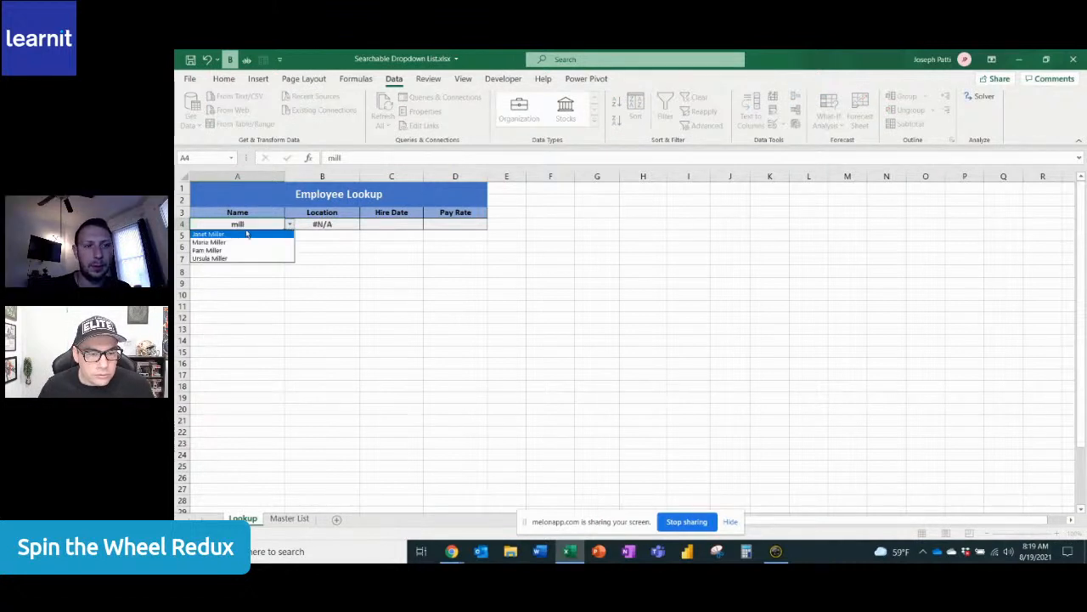
click(220, 249)
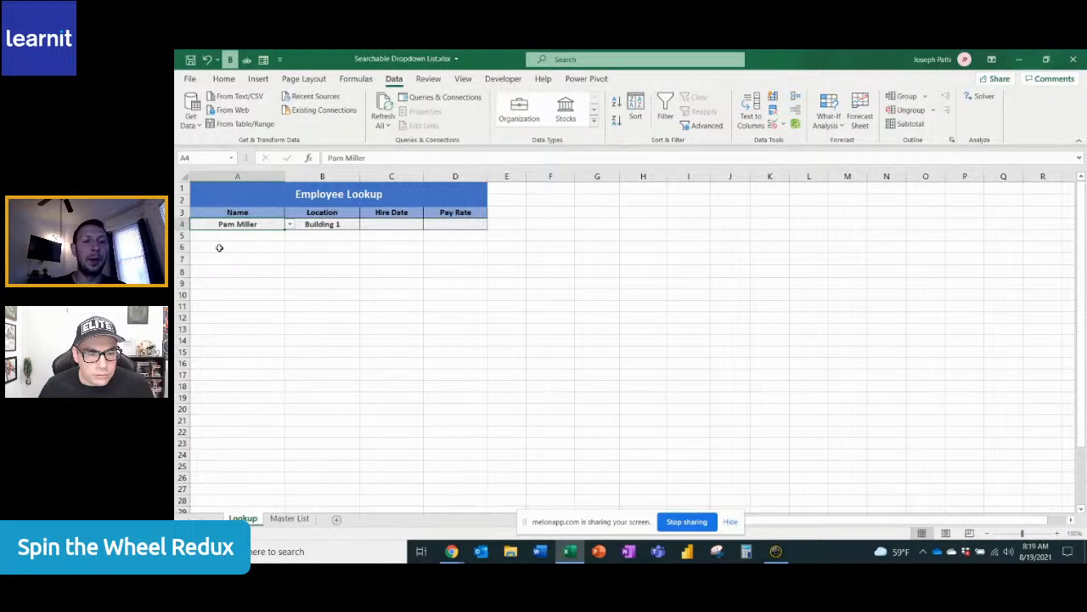
text(mill)
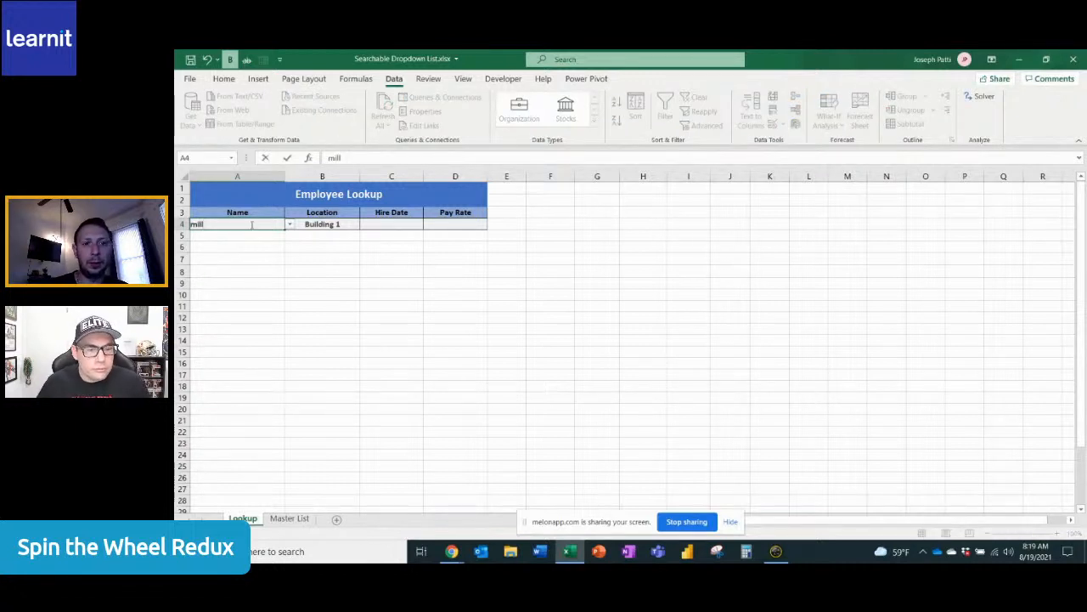
click(288, 235)
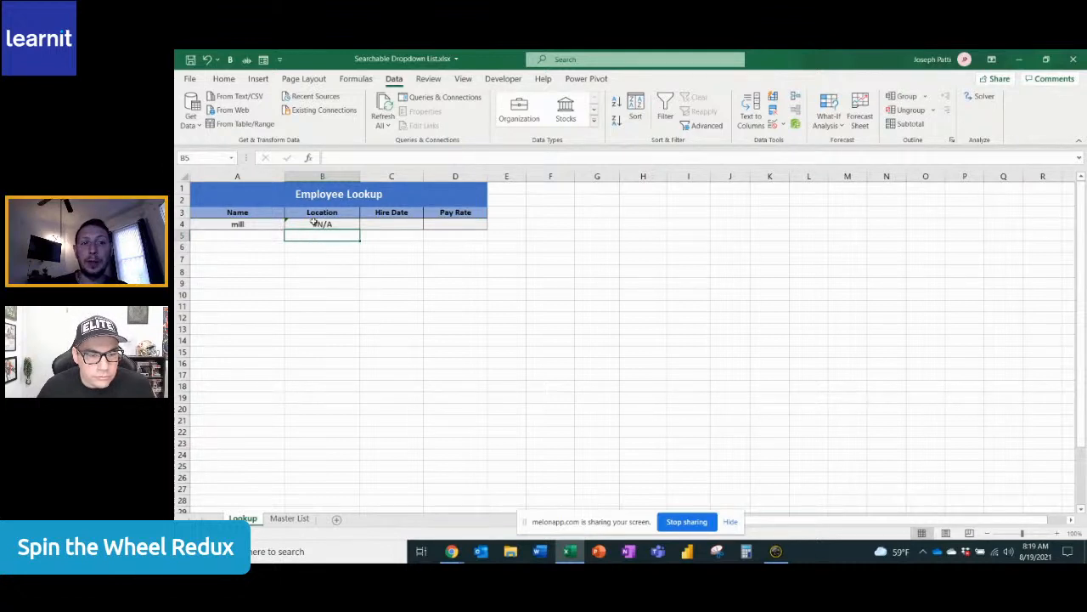
Set the If_not_found argument of the XLOOKUP in cell B4 to "No Match"
click(321, 223)
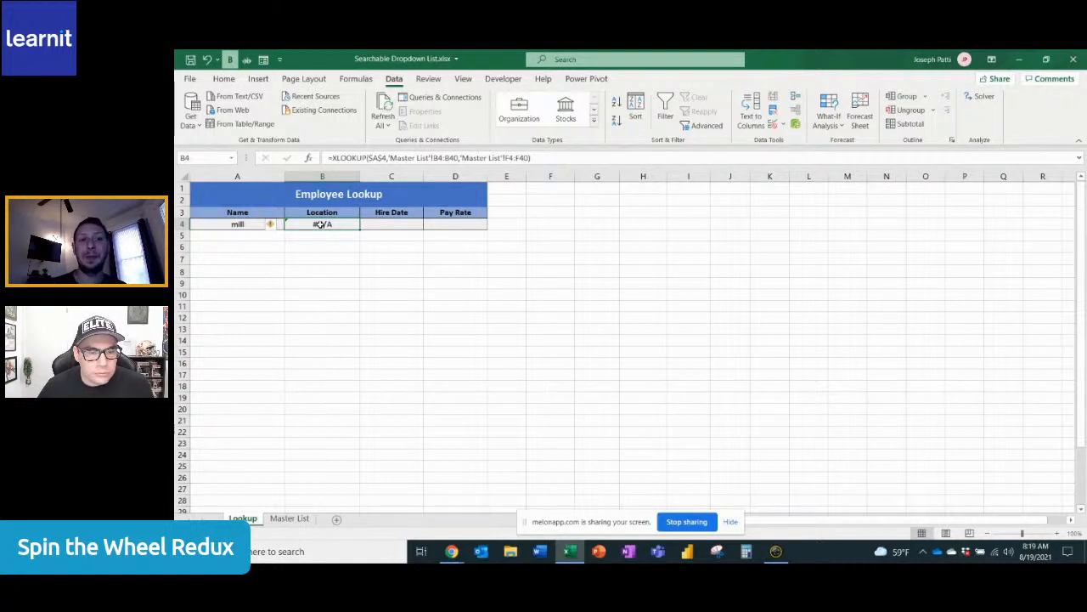
click(311, 158)
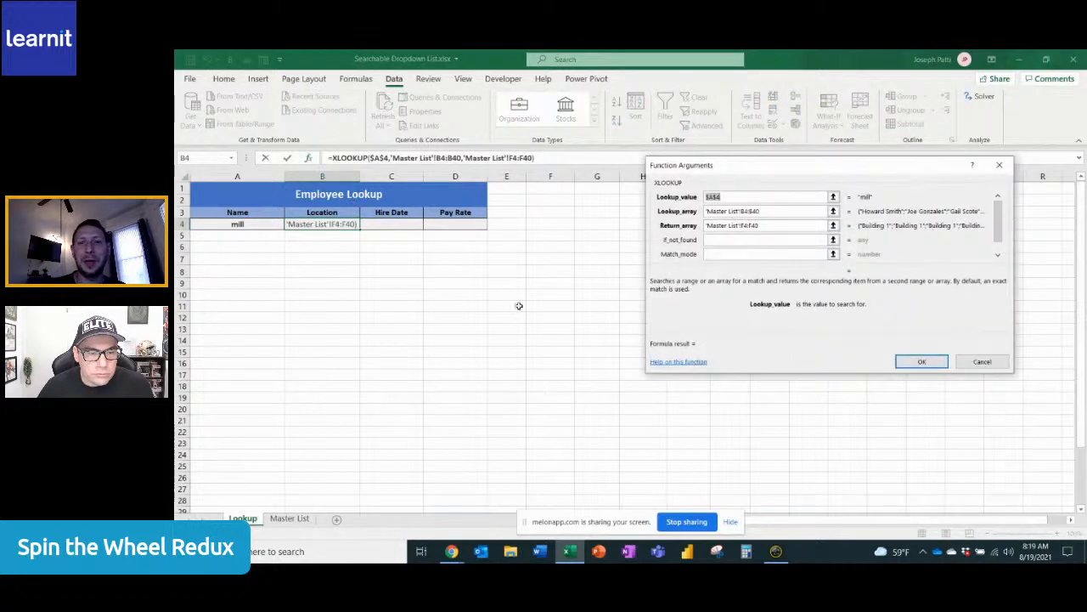
click(717, 241)
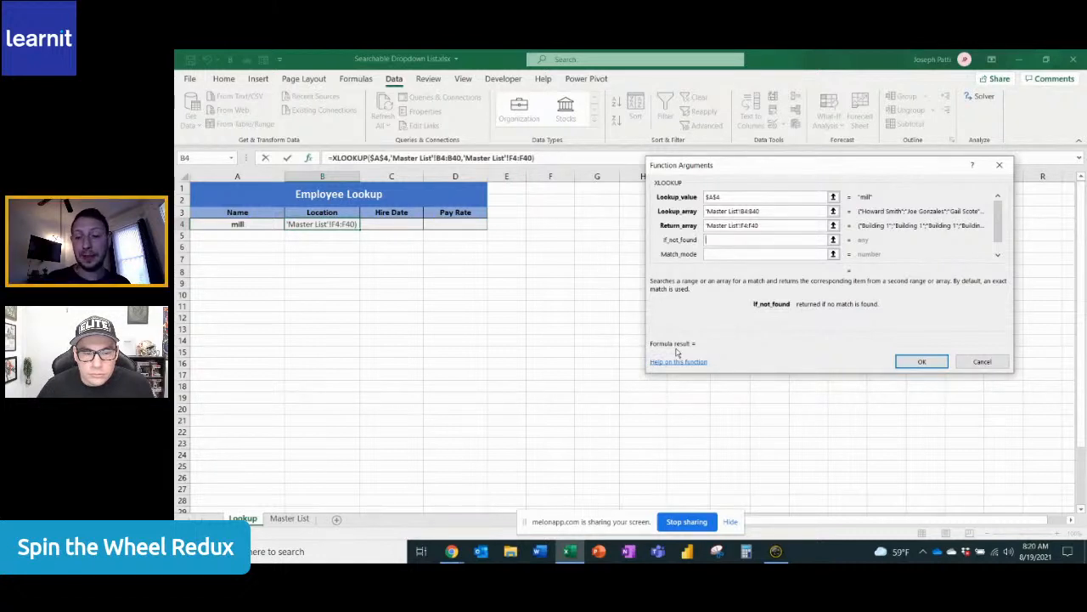
text("No)
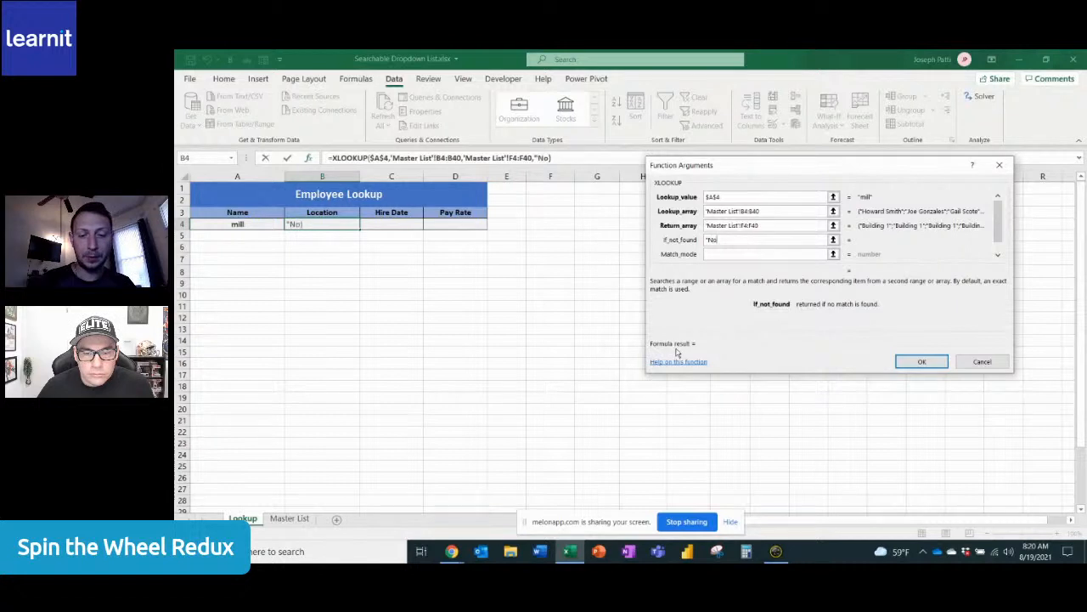
text( Match")
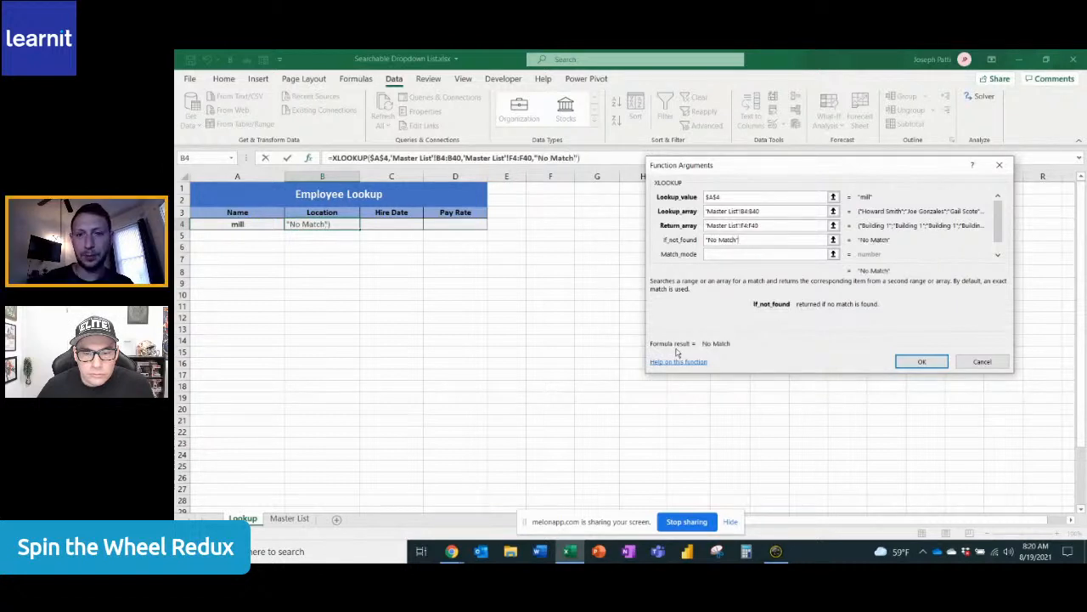
click(922, 361)
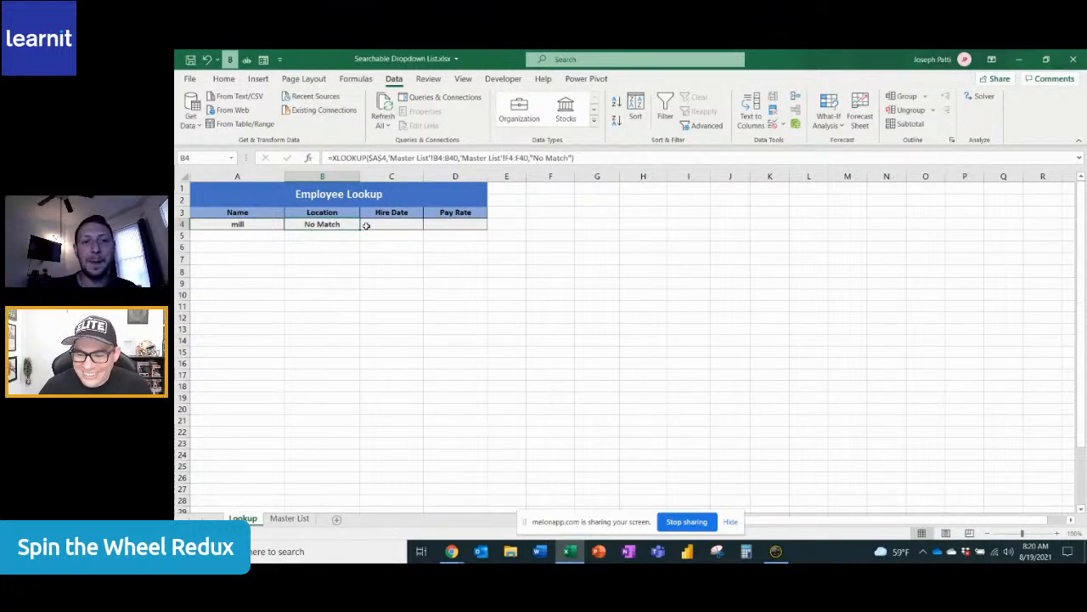
Make the lookup array in cell B4's XLOOKUP formula absolute as 'Master List'!$B$4:$B$40
click(441, 159)
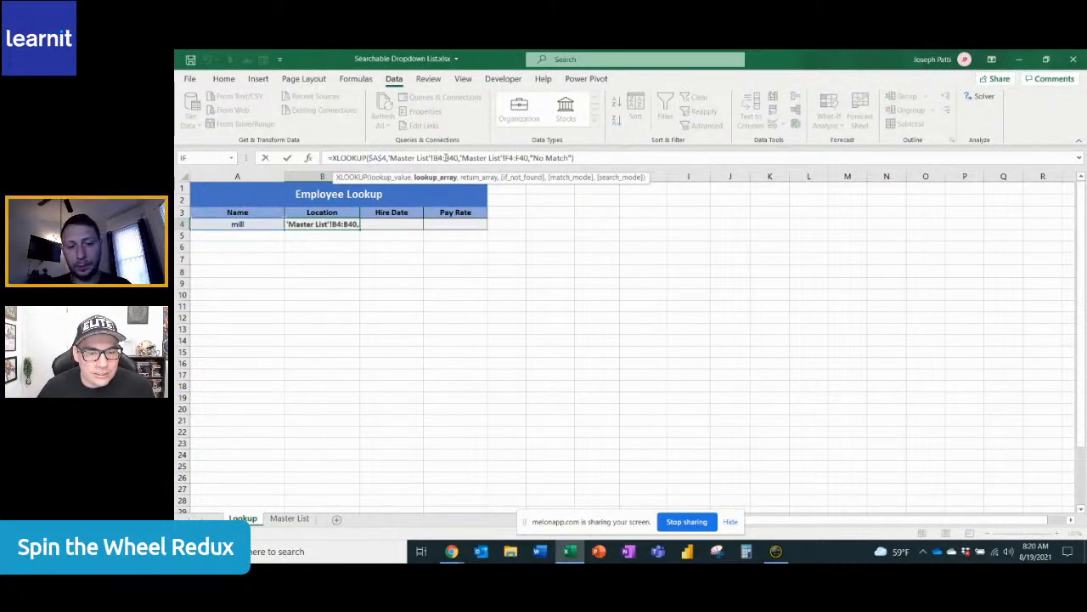
key(F4)
click(459, 158)
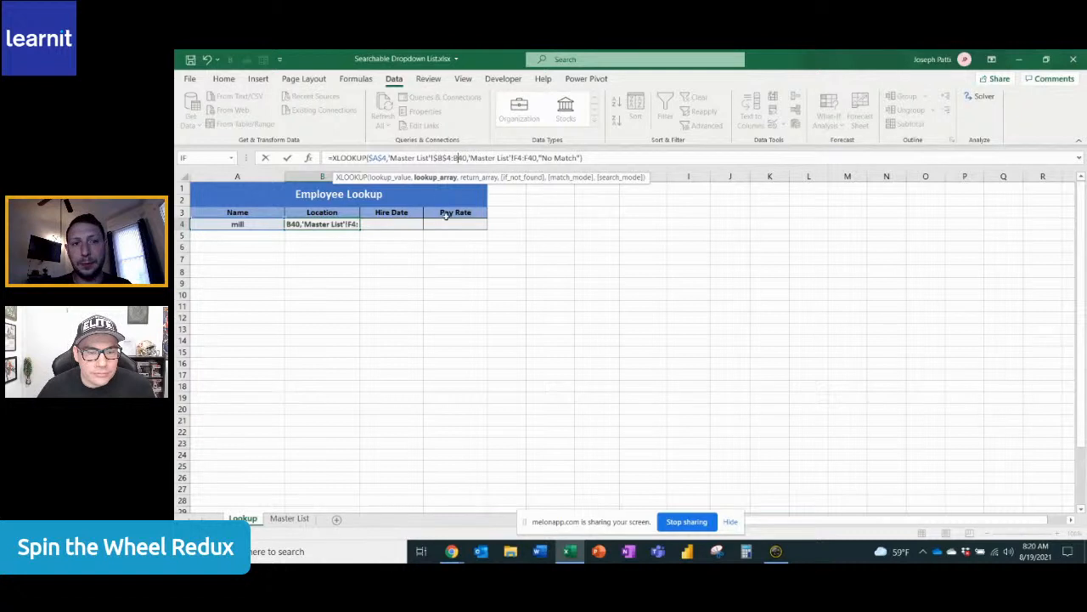
key(F4)
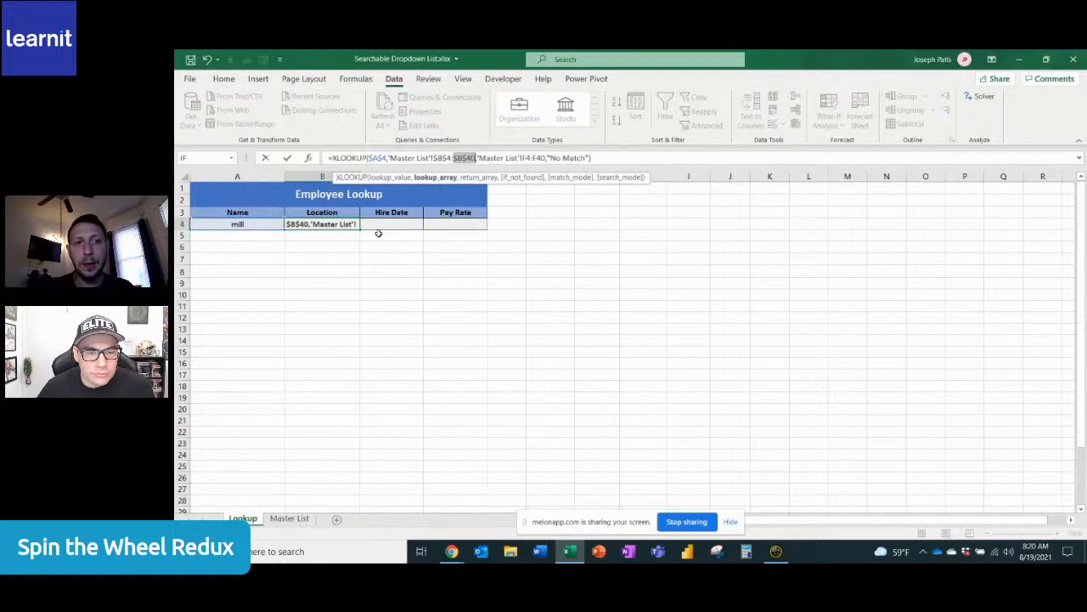
key(Return)
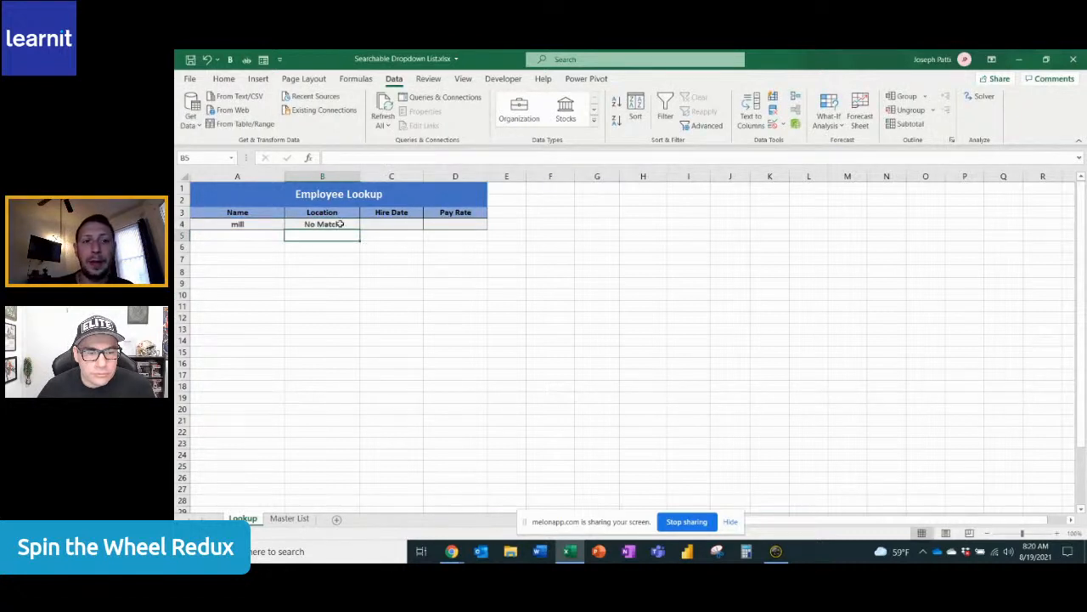
Fill the XLOOKUP formula from cell B4 across to D4 and choose the second "mill" match in cell A4
click(340, 223)
drag(359, 228, 468, 230)
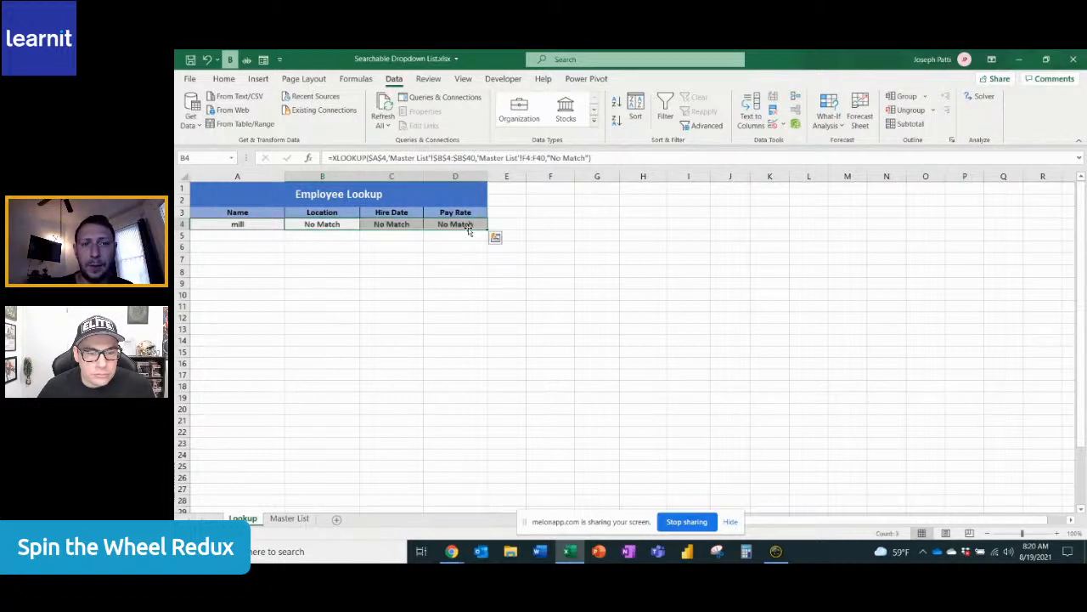
click(272, 224)
click(288, 225)
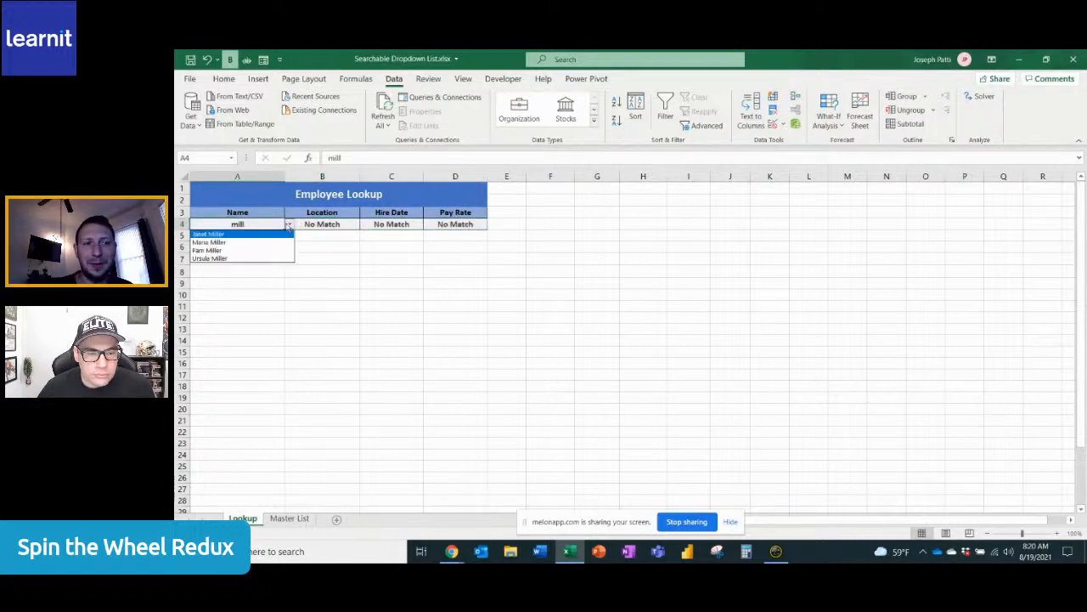
click(240, 242)
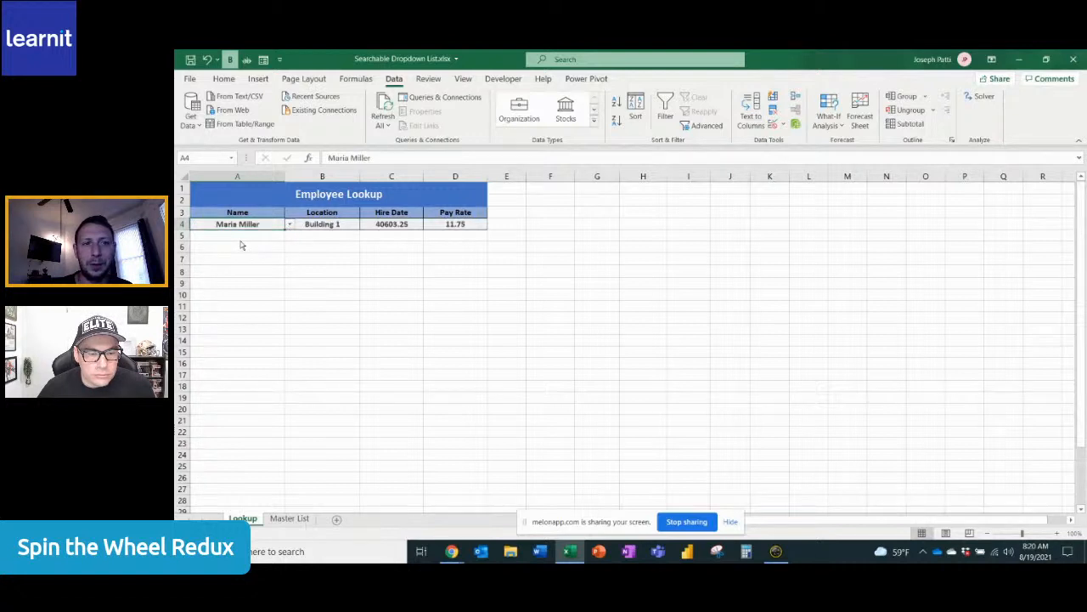
Format the hire date in cell C4 as Short Date and the pay rate in cell D4 as Currency
click(405, 223)
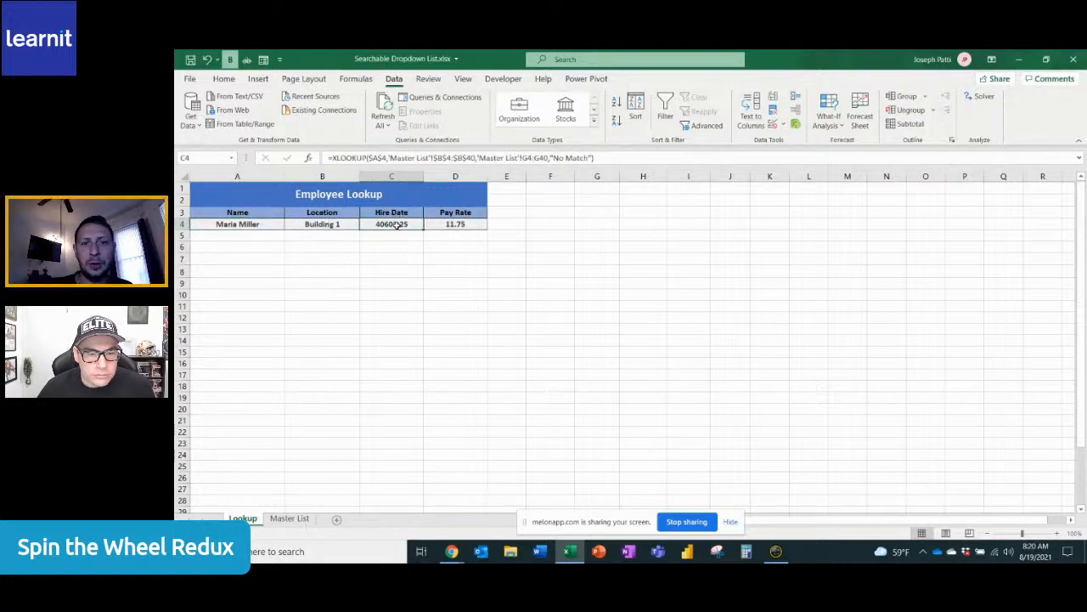
click(223, 79)
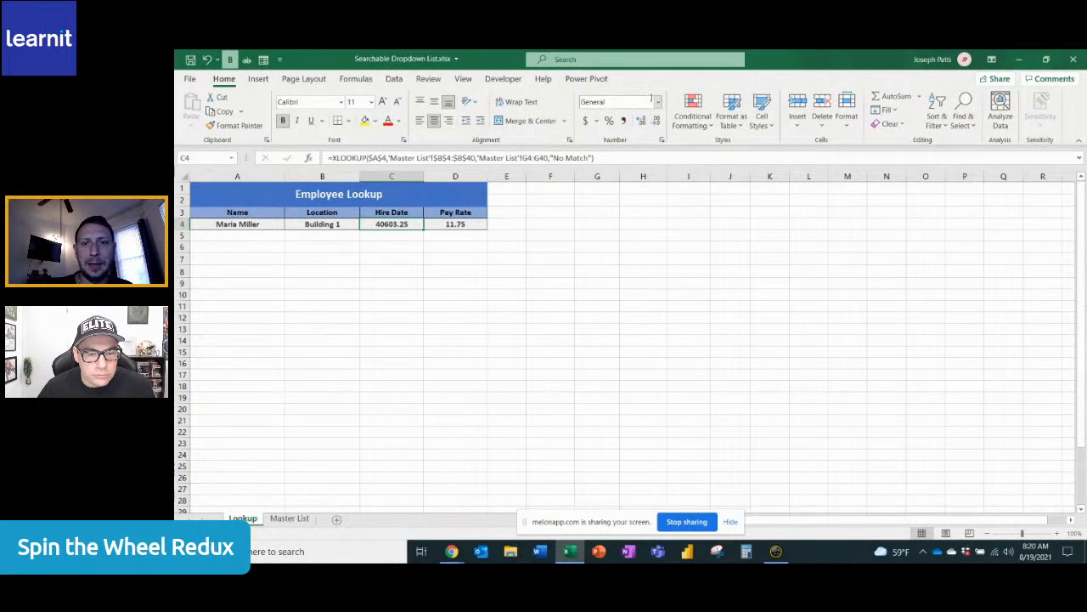
click(659, 105)
click(631, 236)
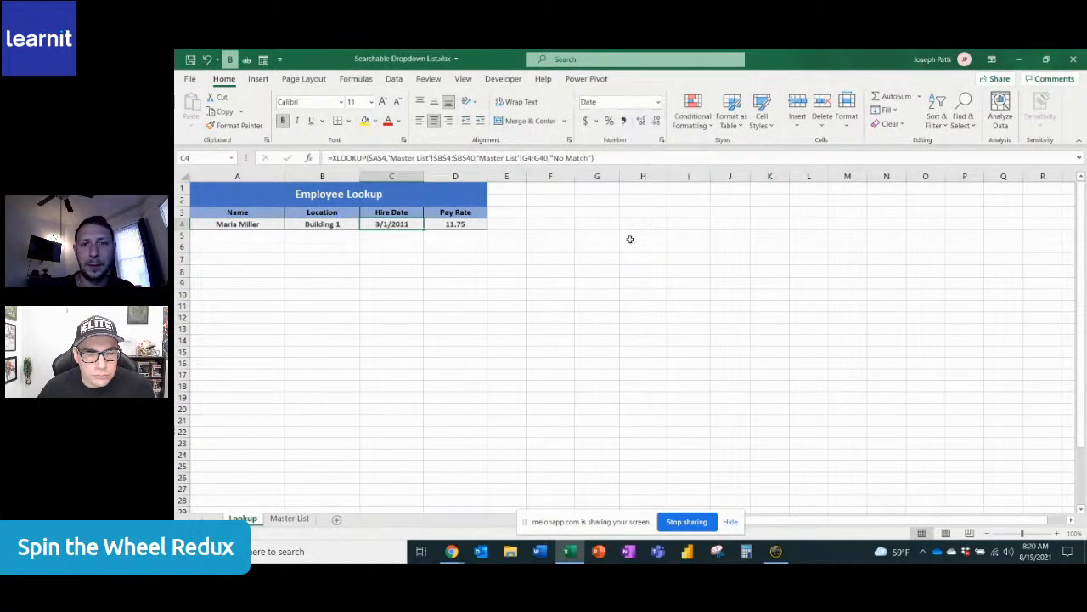
click(476, 223)
click(658, 102)
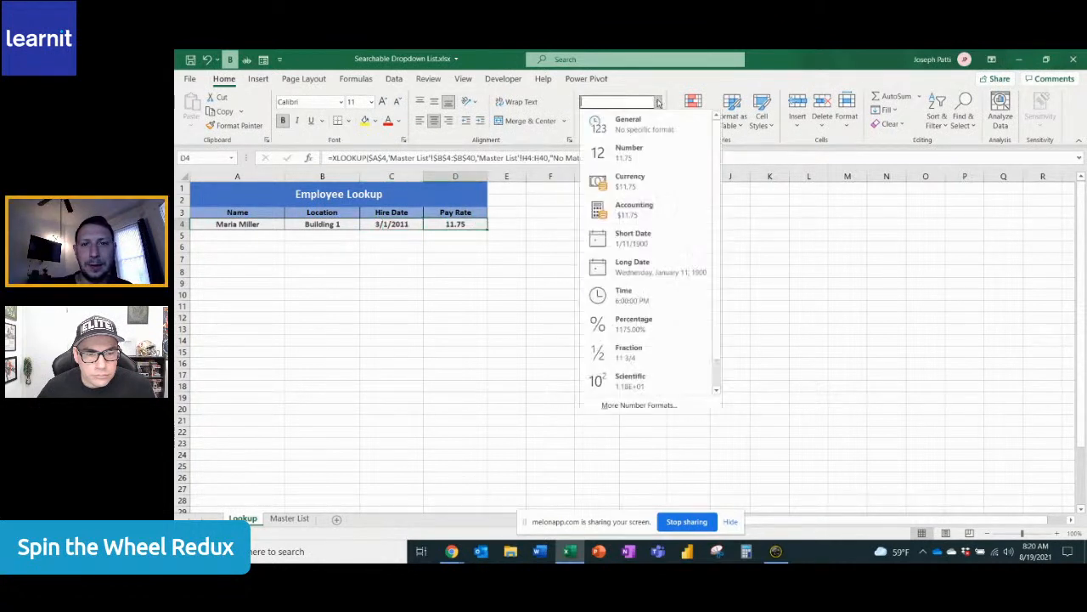
click(639, 181)
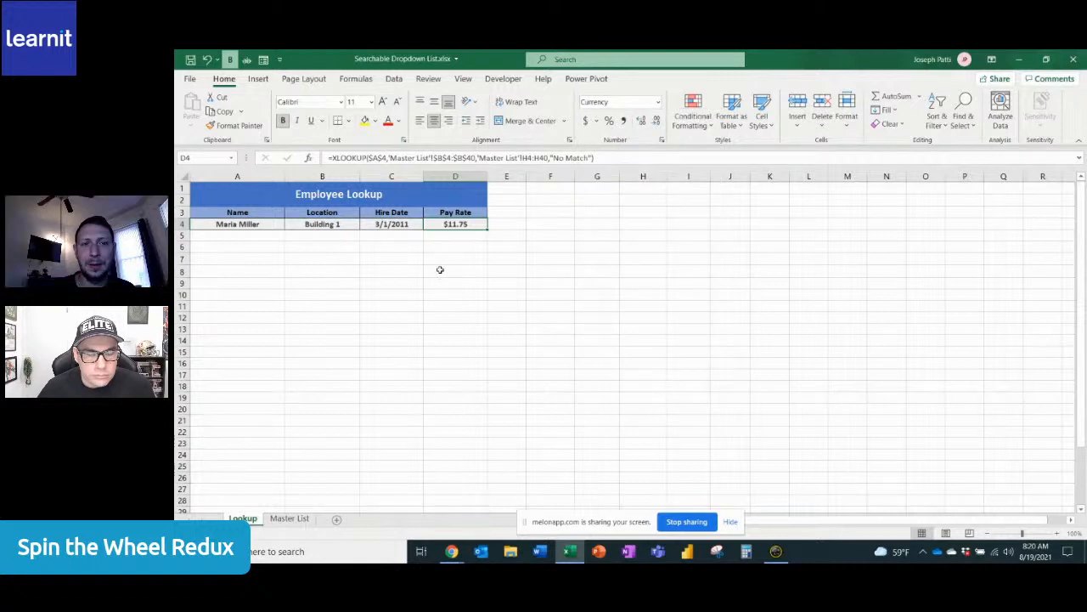
Test the lookup by searching "mill" in cell A4 and choosing the fourth match from the drop-down
click(264, 224)
click(291, 225)
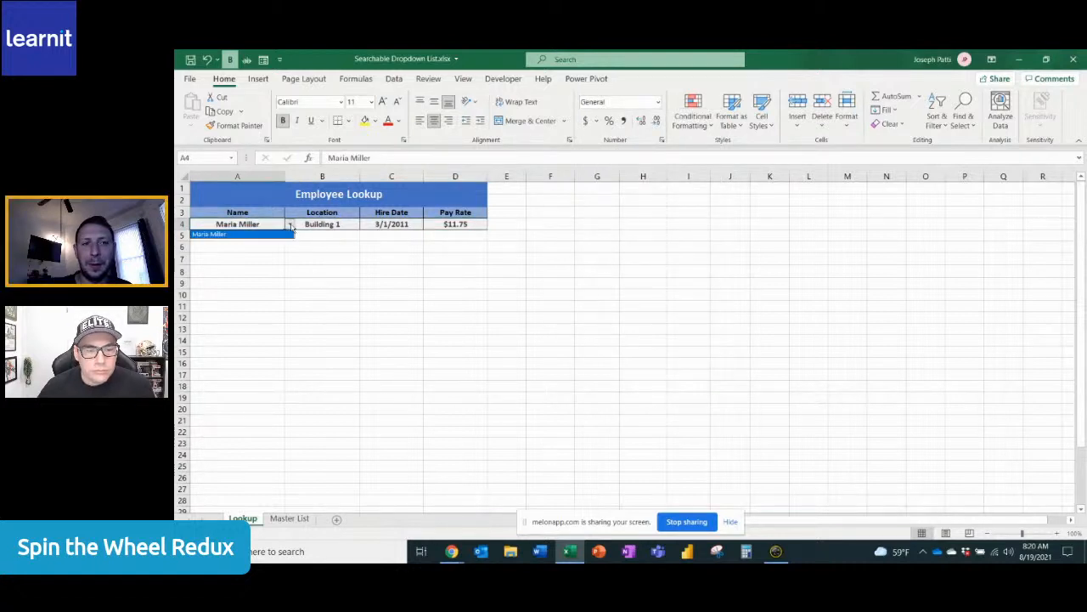
click(259, 224)
text(mill)
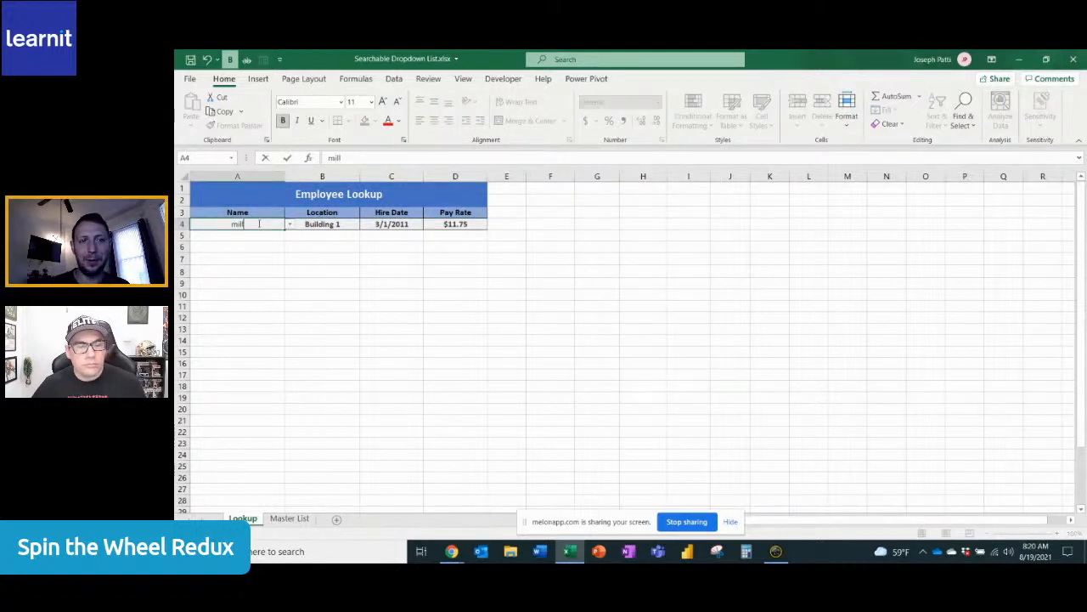
click(290, 225)
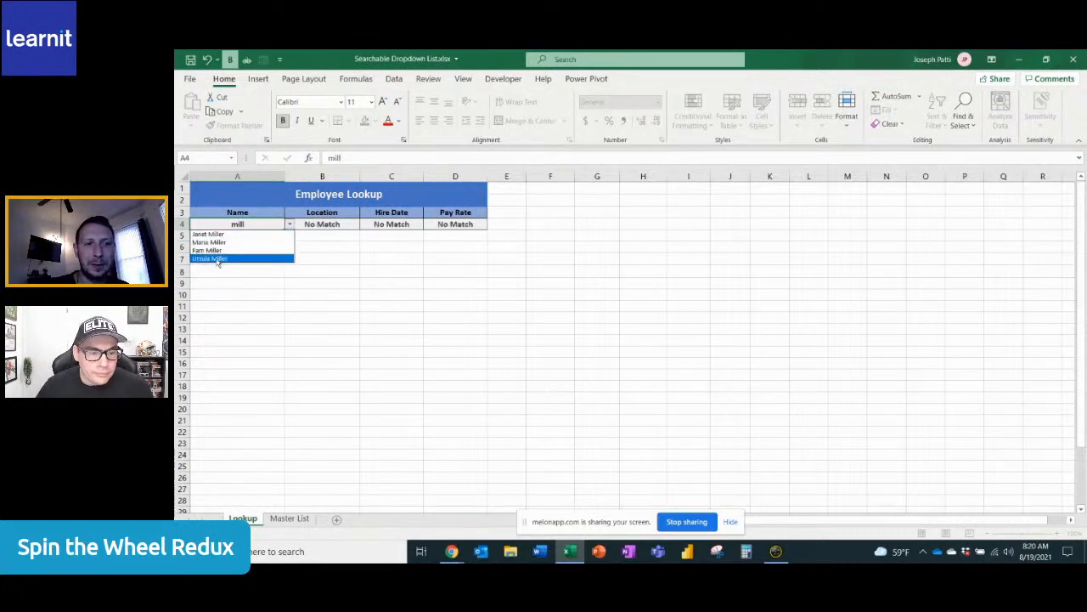
click(217, 260)
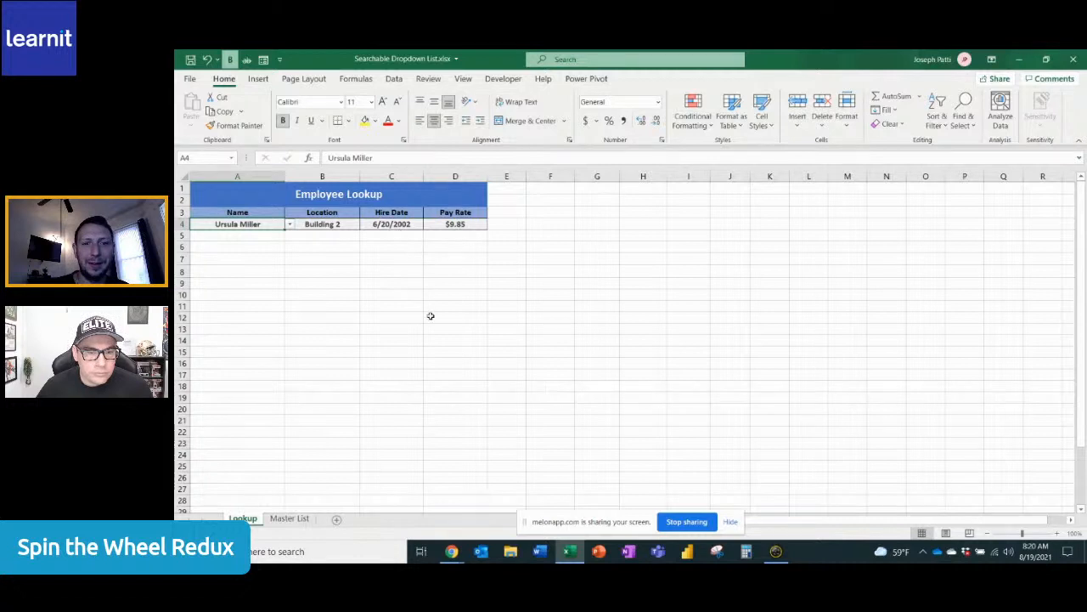
click(403, 275)
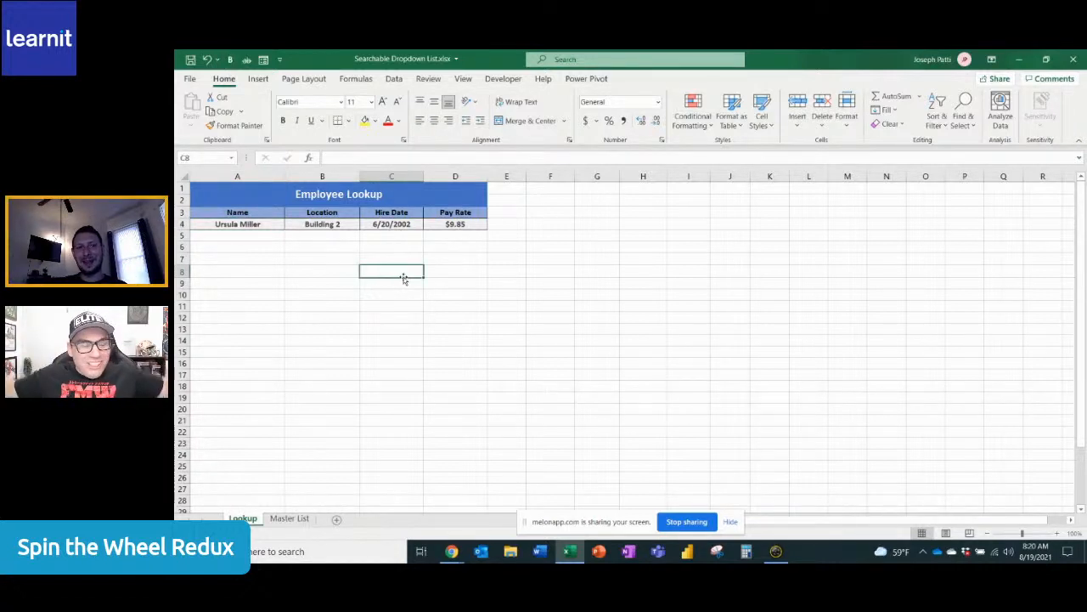
Test the not-found result by entering the full name of a person missing from the master list in cell A4
click(377, 225)
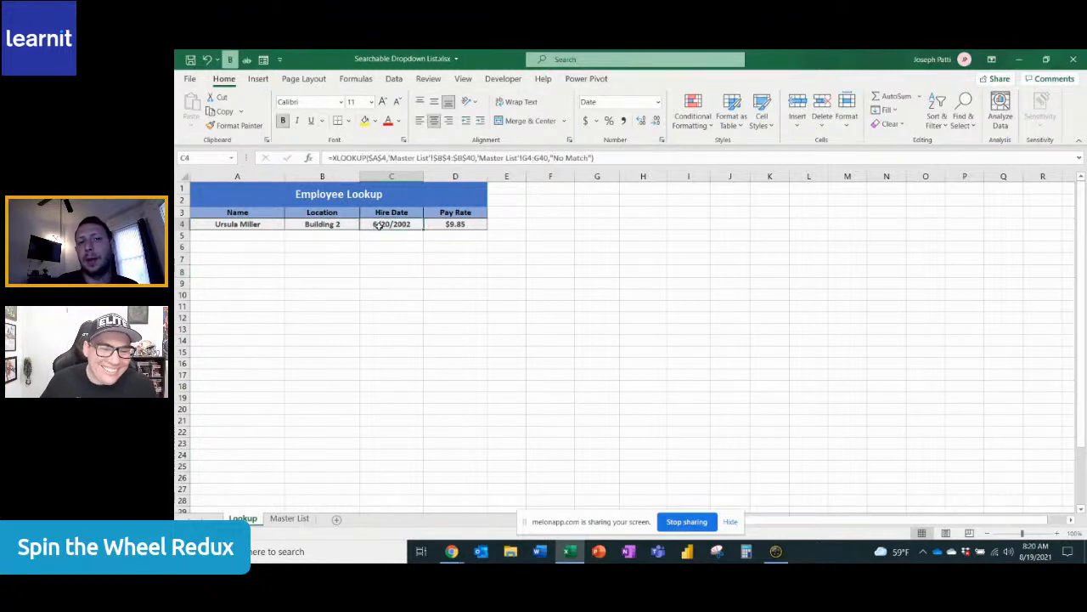
click(279, 225)
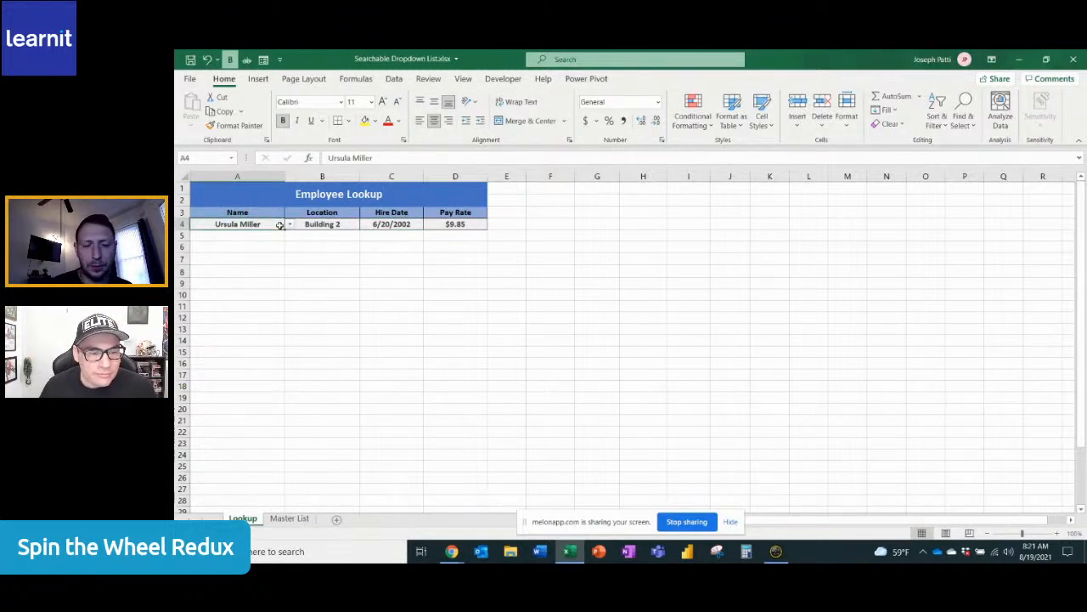
text(joe patti)
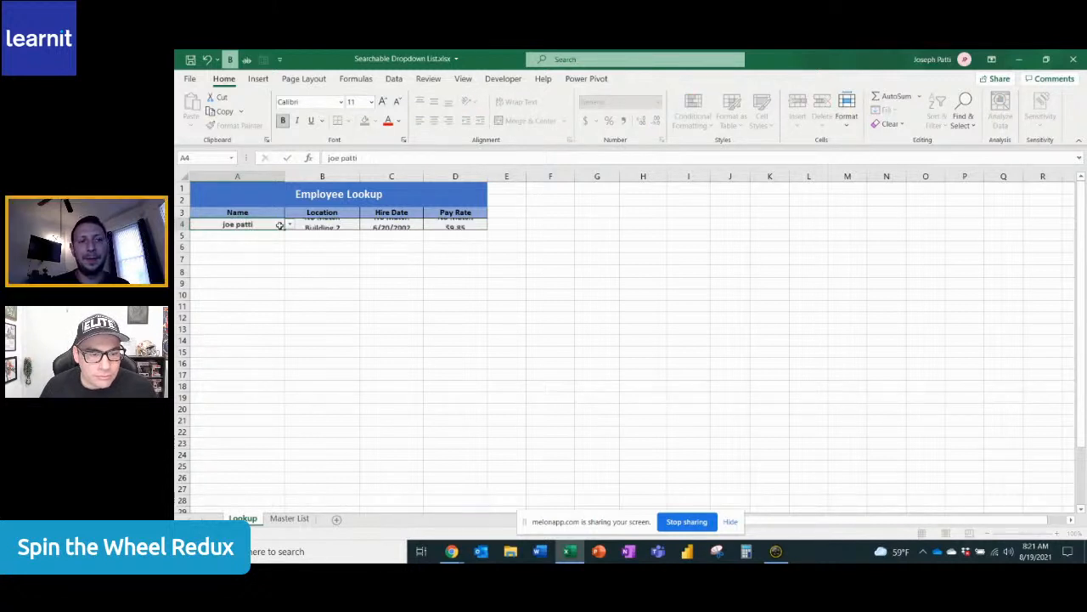
key(Return)
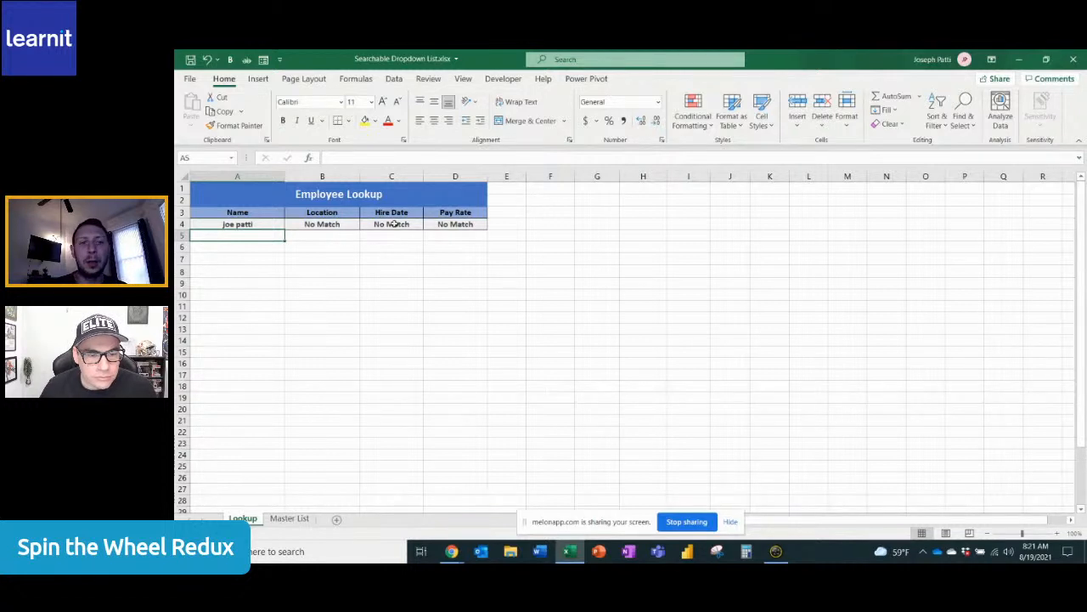
Set the If_not_found argument of the Hire Date XLOOKUP in cell C4 to " "
click(395, 224)
click(309, 158)
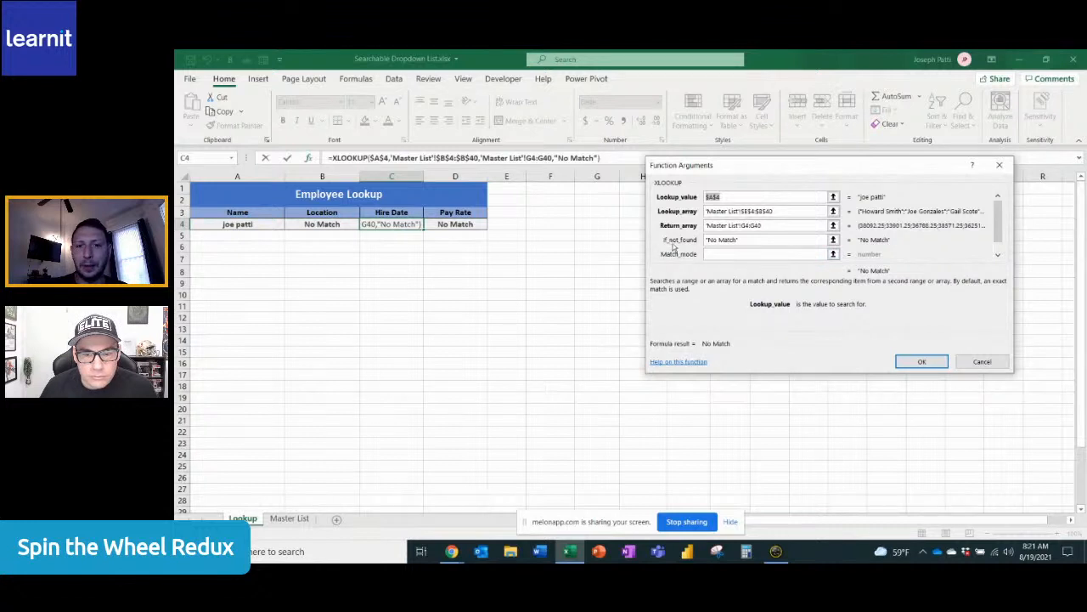
drag(738, 240, 707, 240)
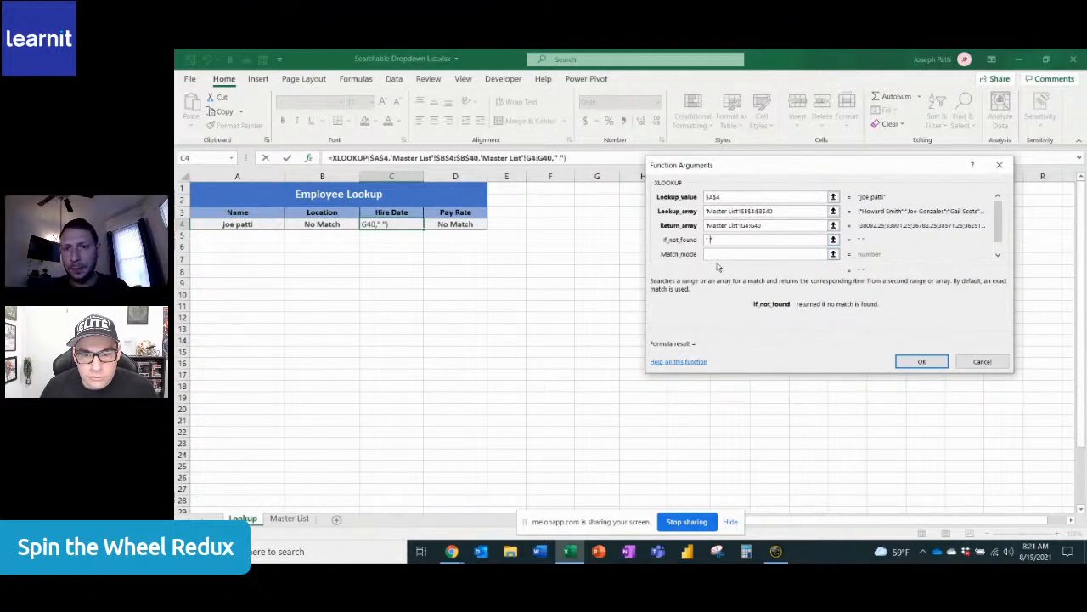
key(Return)
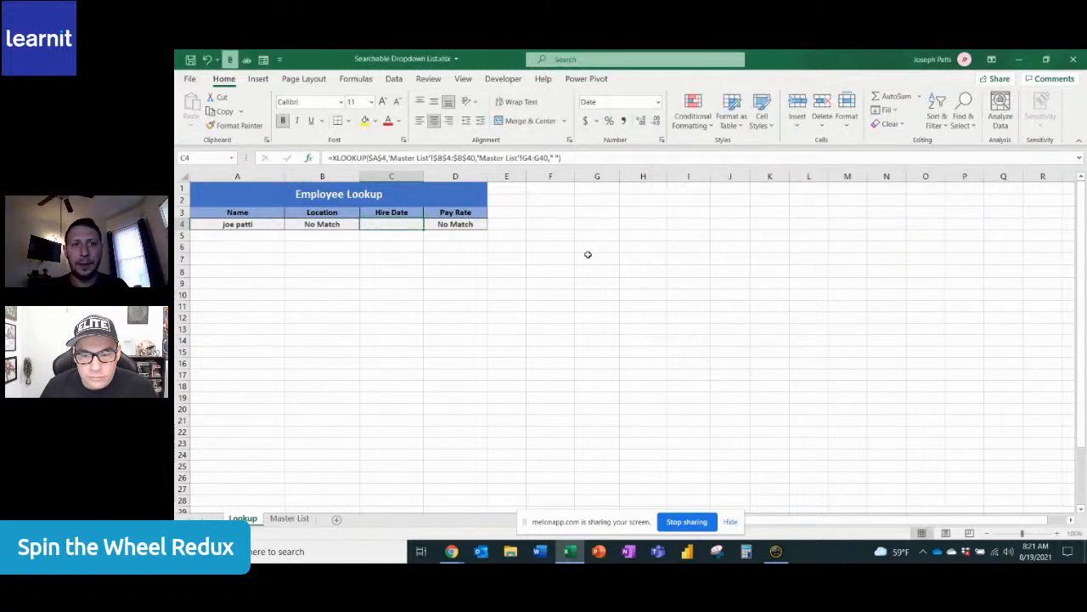
Set the If_not_found argument of the Pay Rate XLOOKUP in cell D4 to " "
click(471, 223)
click(310, 158)
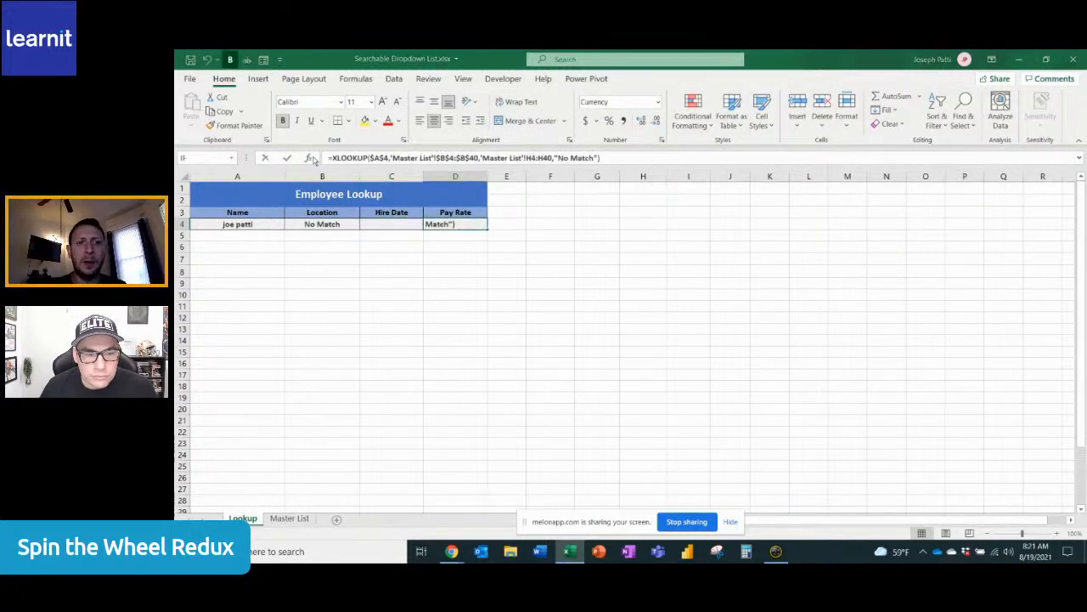
drag(739, 241, 714, 247)
key(BackSpace)
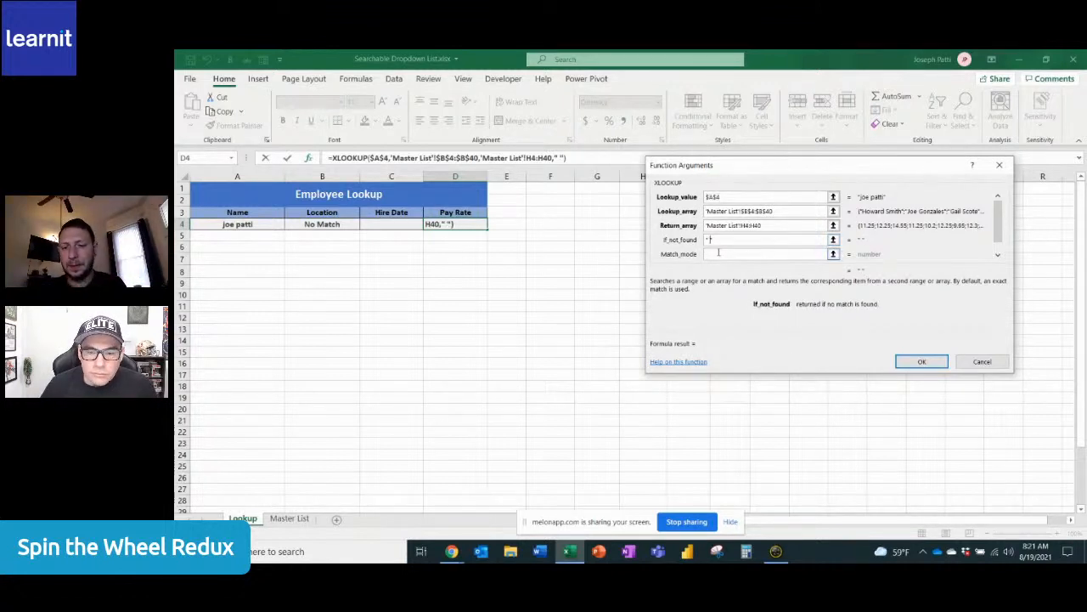
key(Return)
Search for "jo" in cell A4 and choose the first matching employee from the drop-down
click(267, 223)
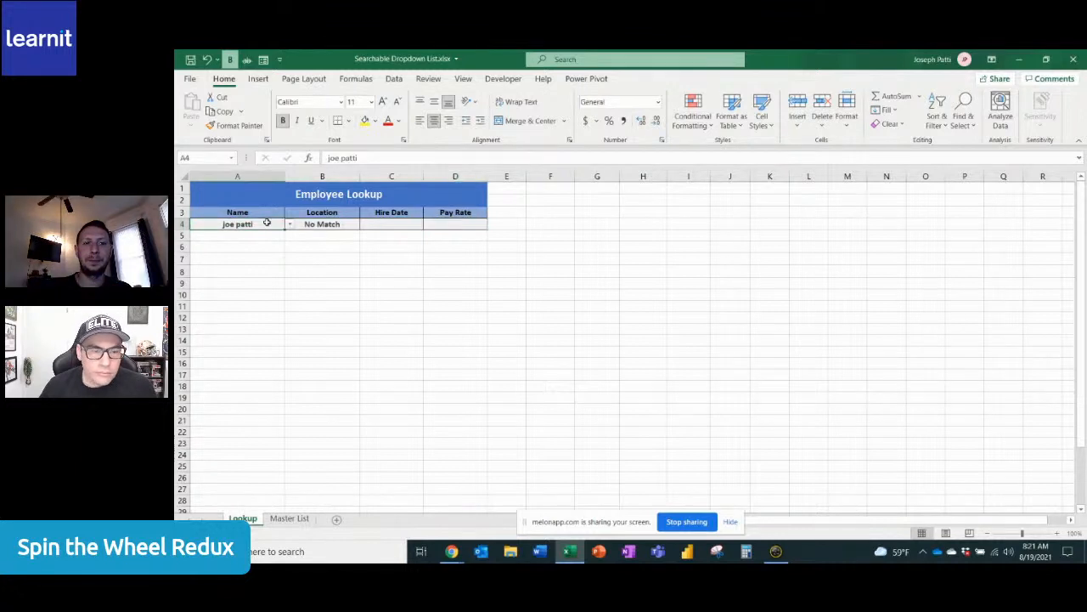
text(jo)
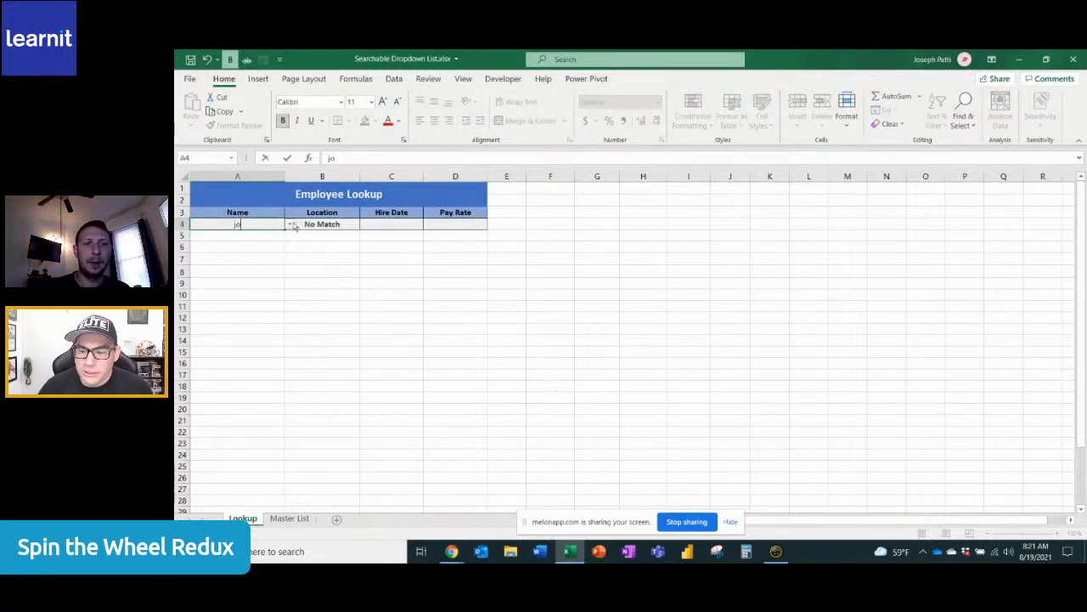
click(290, 225)
click(255, 234)
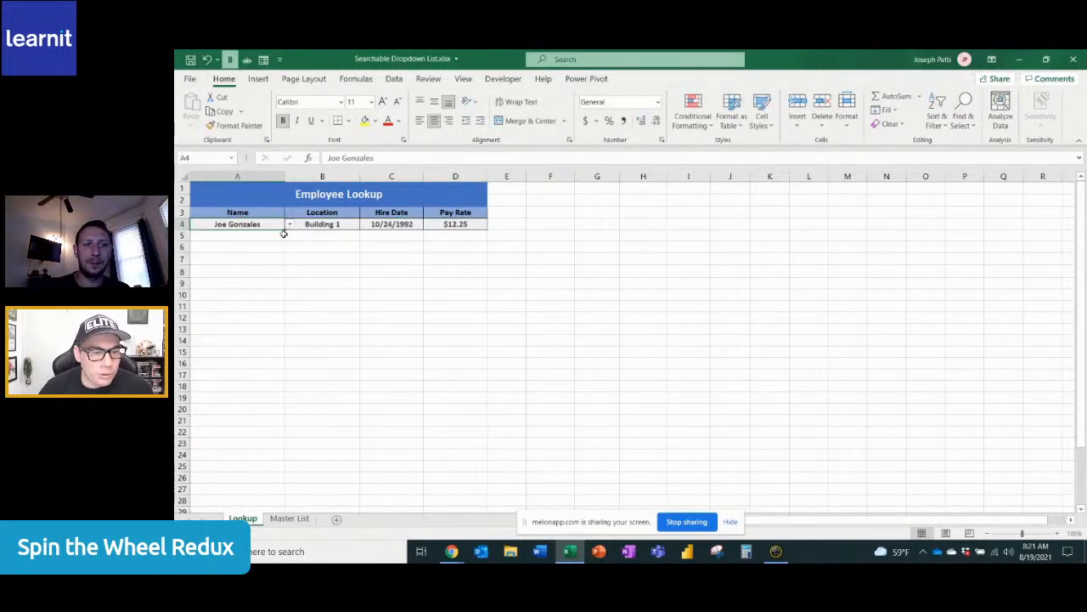
click(414, 322)
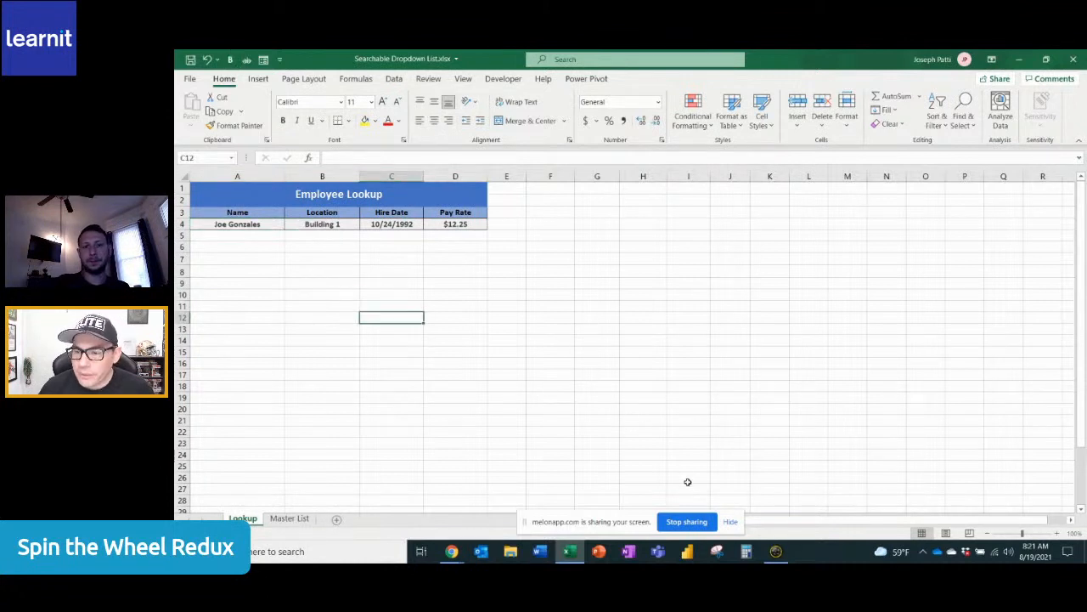
click(732, 523)
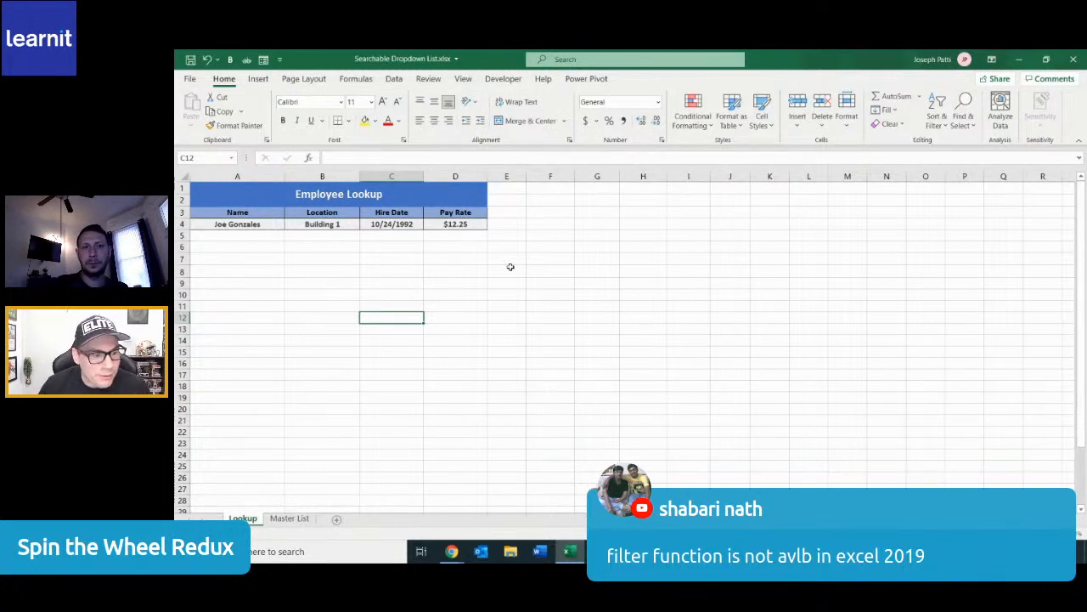
Check the FILTER function's availability and arguments by starting a formula in cell F4, and discard the entry
click(557, 248)
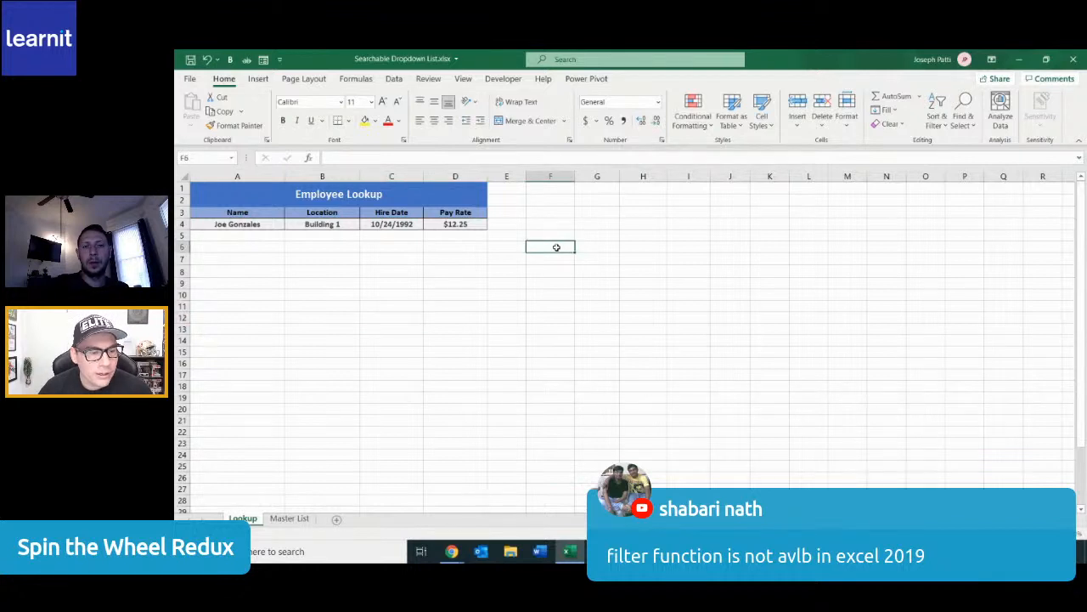
click(556, 225)
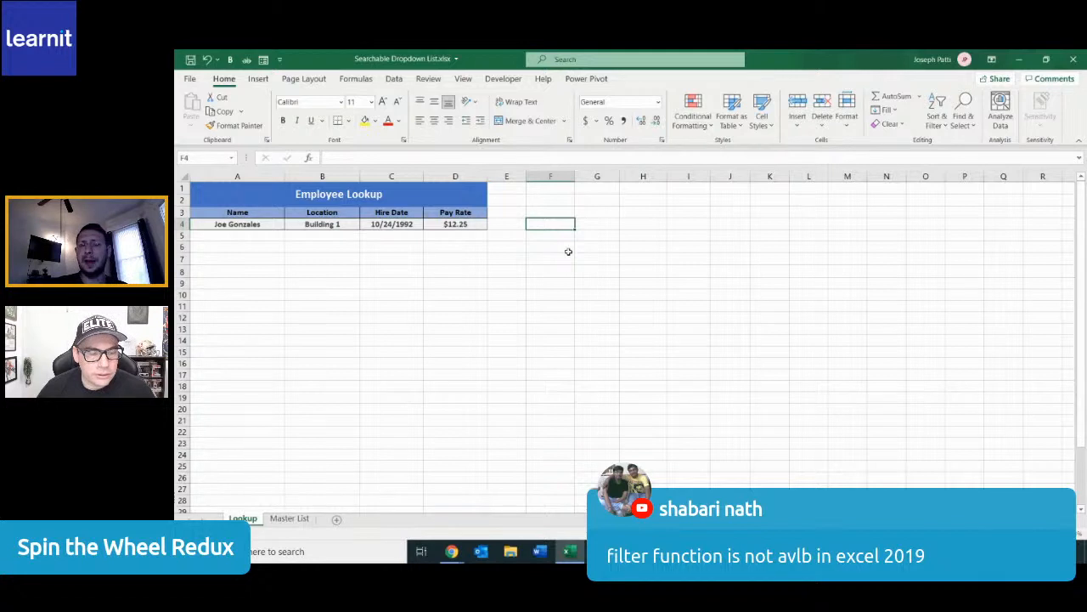
text(=filter)
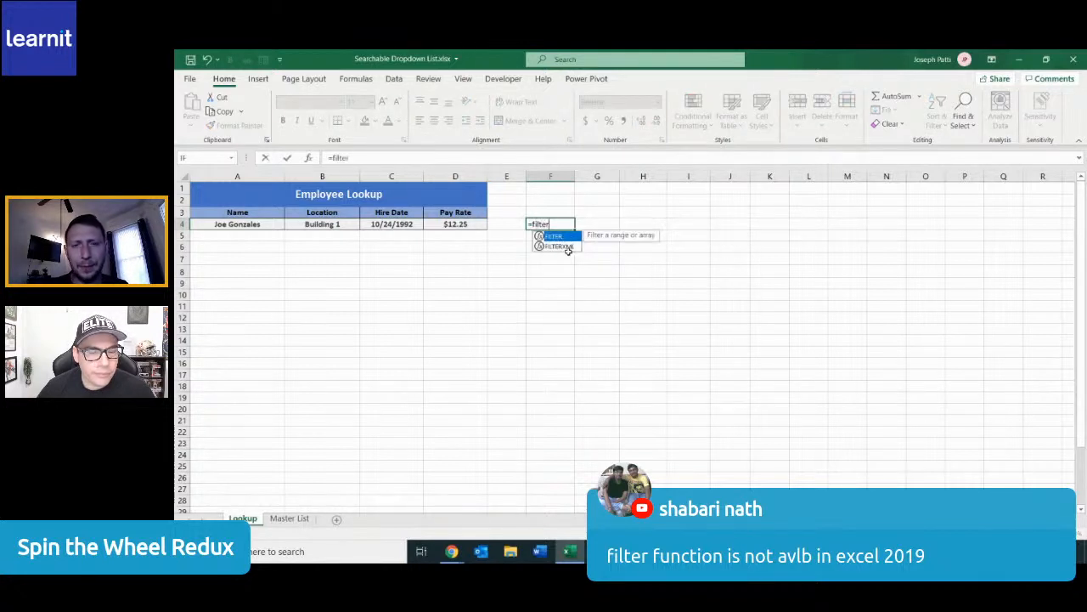
key(Tab)
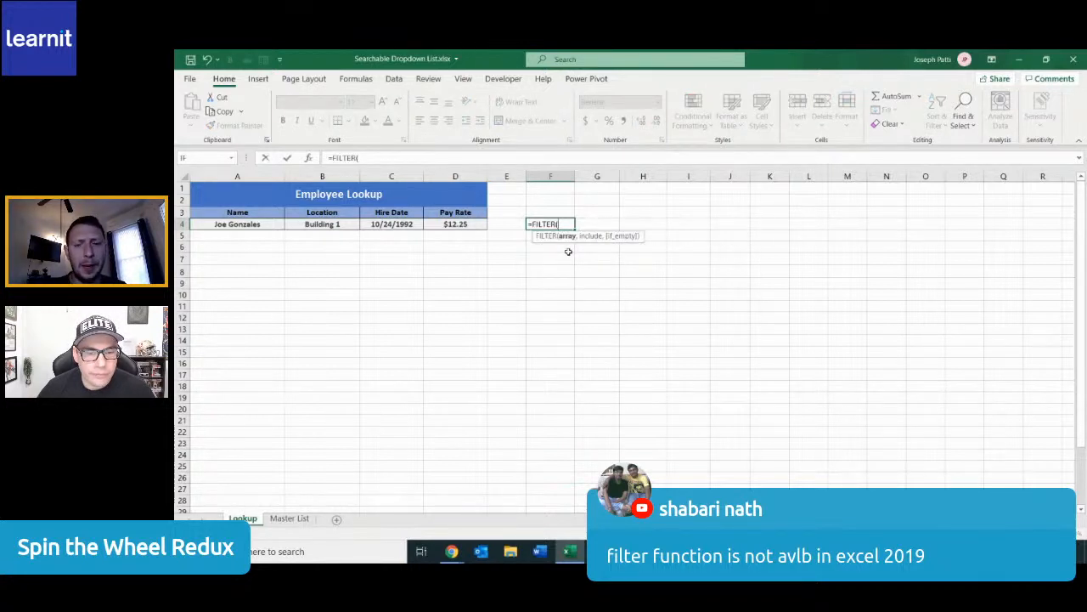
key(BackSpace)
key(BackSpace)
key(BackSpace)
key(BackSpace)
key(BackSpace)
key(BackSpace)
key(Escape)
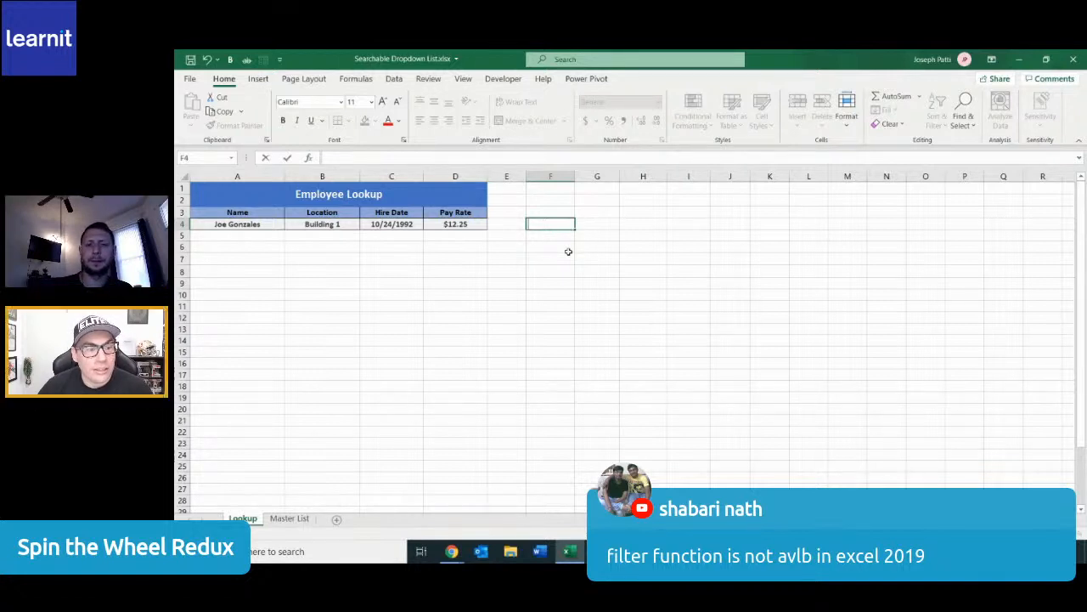
Select empty cell F6 and minimize the workbook window to show the desktop
click(568, 250)
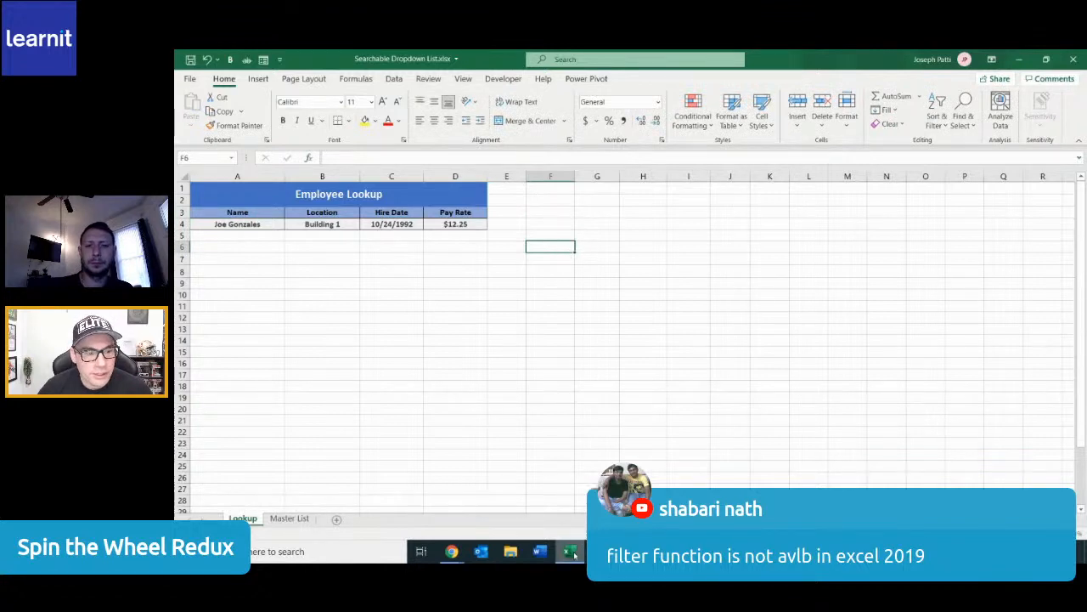
click(569, 552)
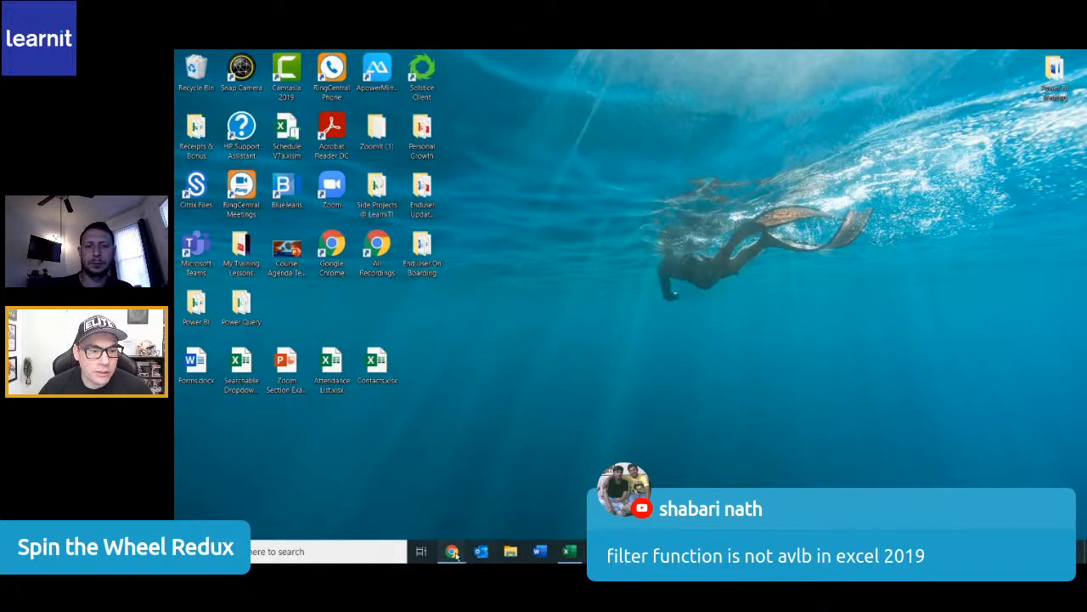